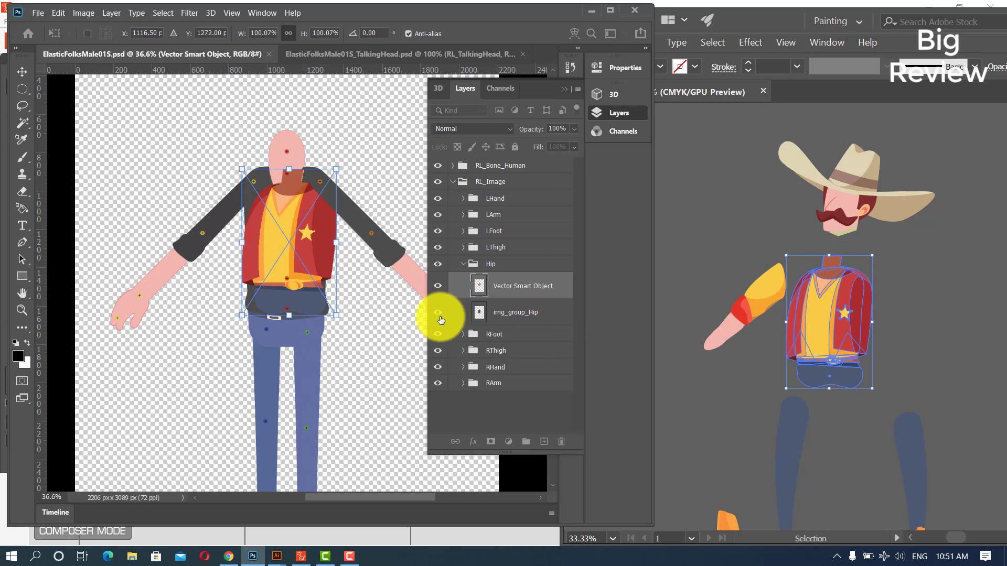
- Scale the placed torso artwork to about 130% wide and 141% high, fitted over the template character's torso
drag(335, 315, 358, 349)
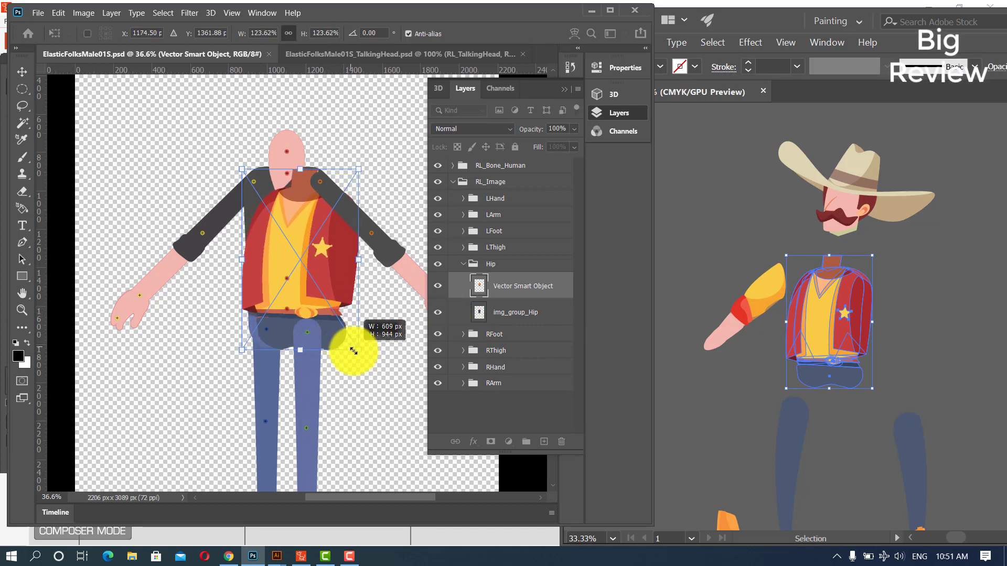
drag(301, 169, 301, 160)
drag(278, 220, 257, 205)
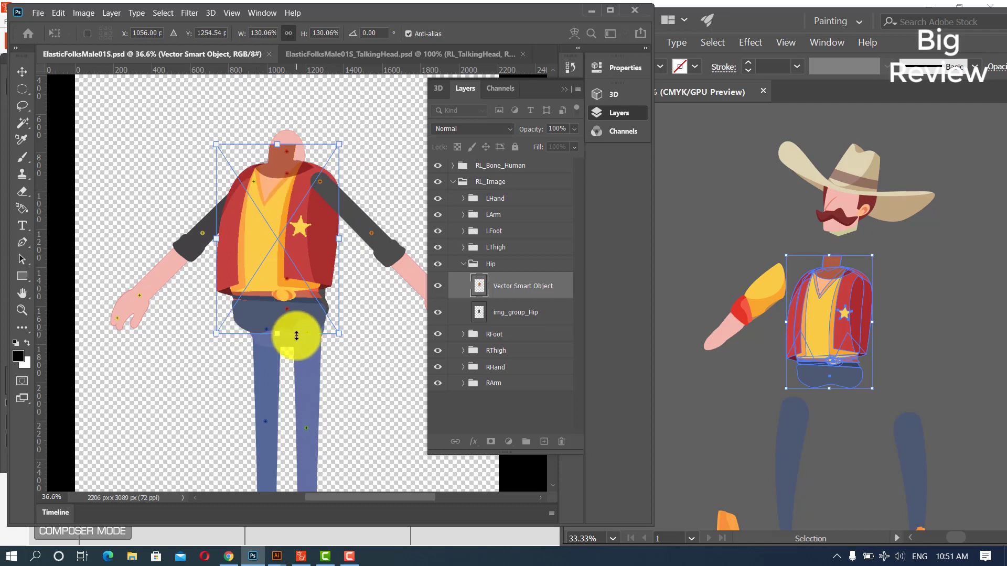
drag(278, 332, 278, 342)
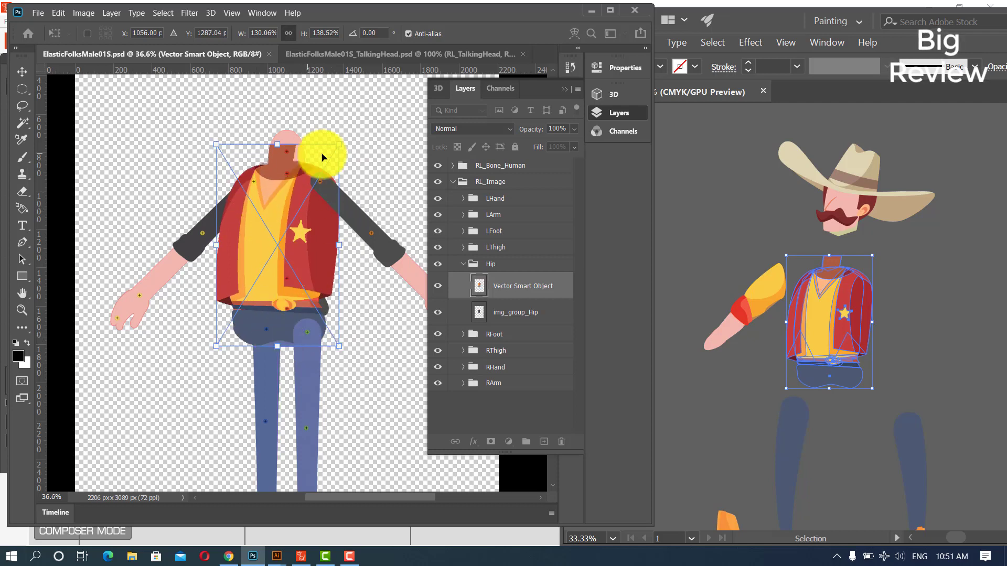
drag(277, 143, 280, 139)
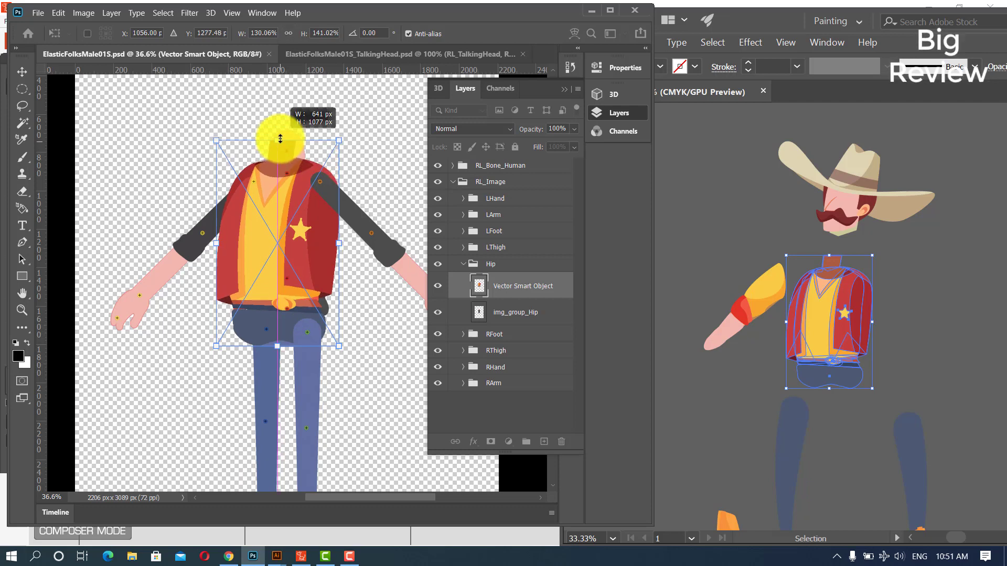
key(Return)
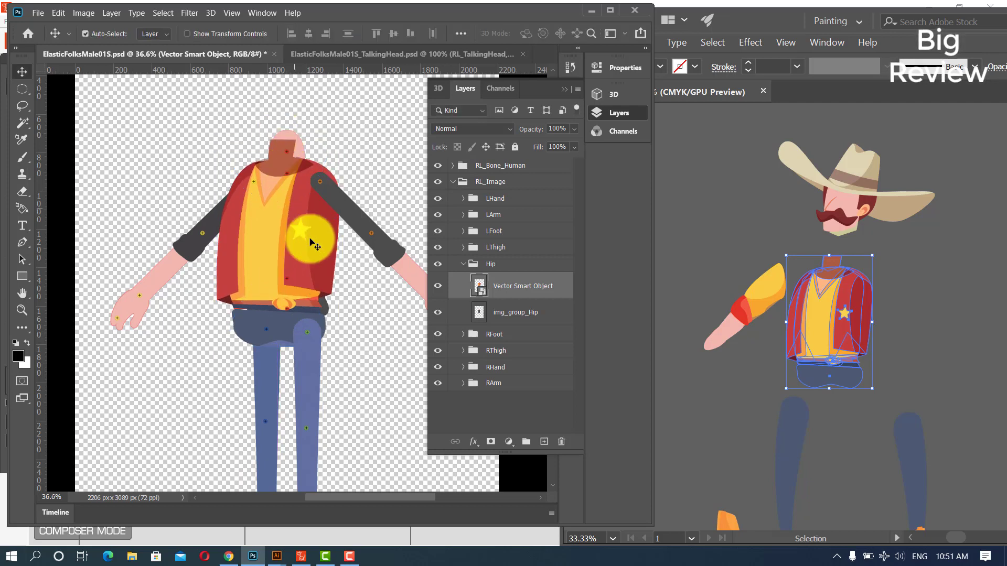
- Deselect the torso artwork in Illustrator and select the template's img_group_RArm layer in Photoshop
click(926, 330)
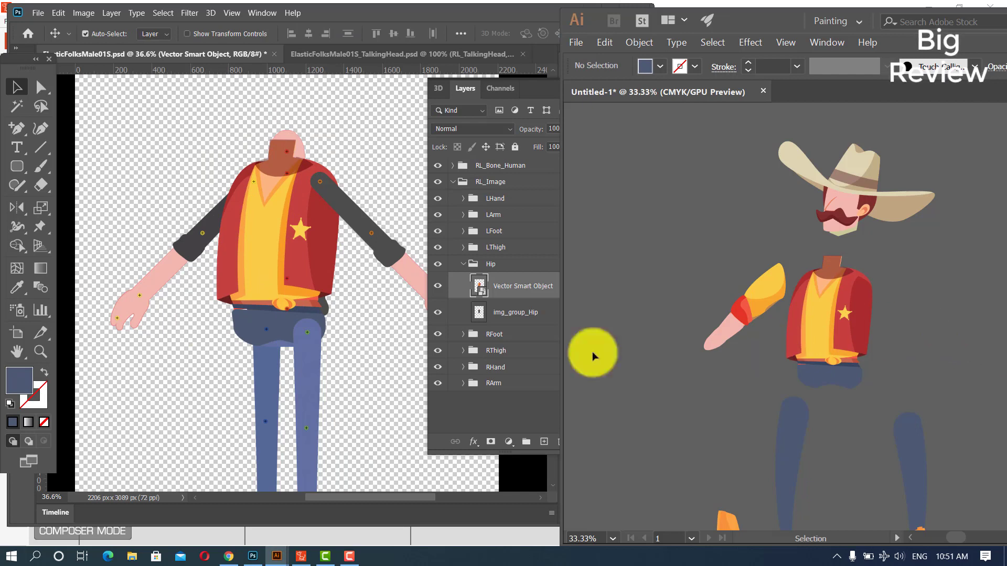
click(199, 244)
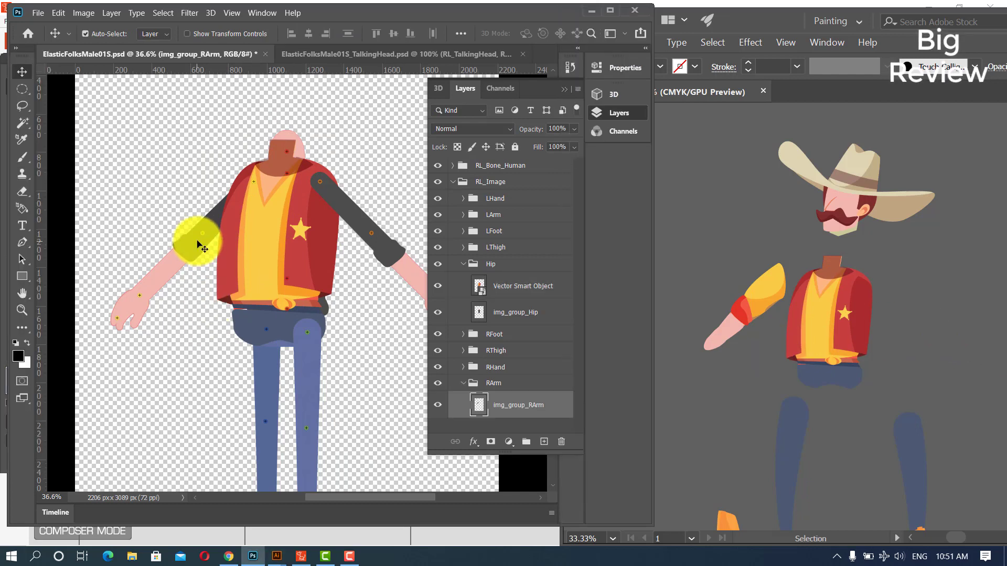
click(726, 273)
click(744, 319)
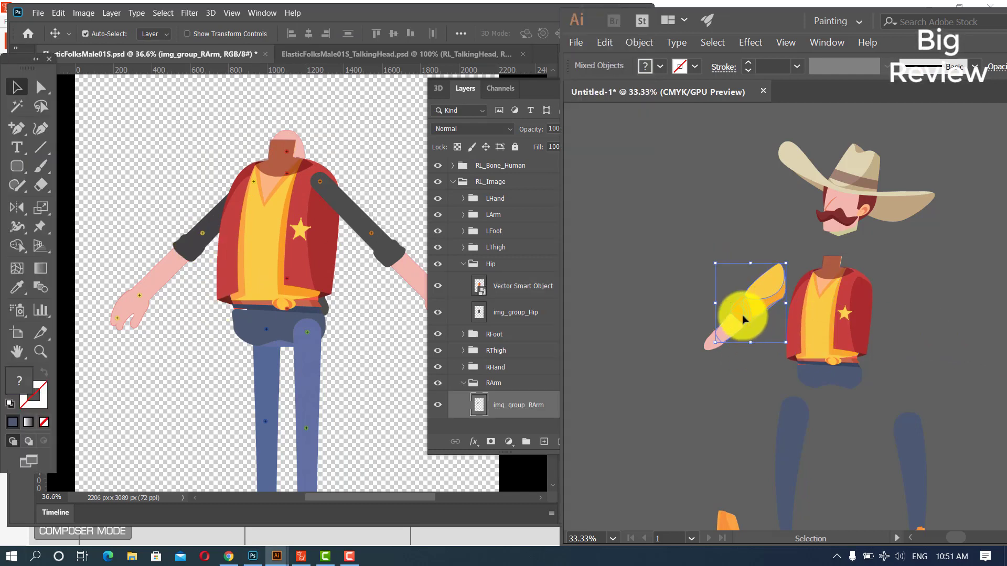
drag(744, 318, 667, 326)
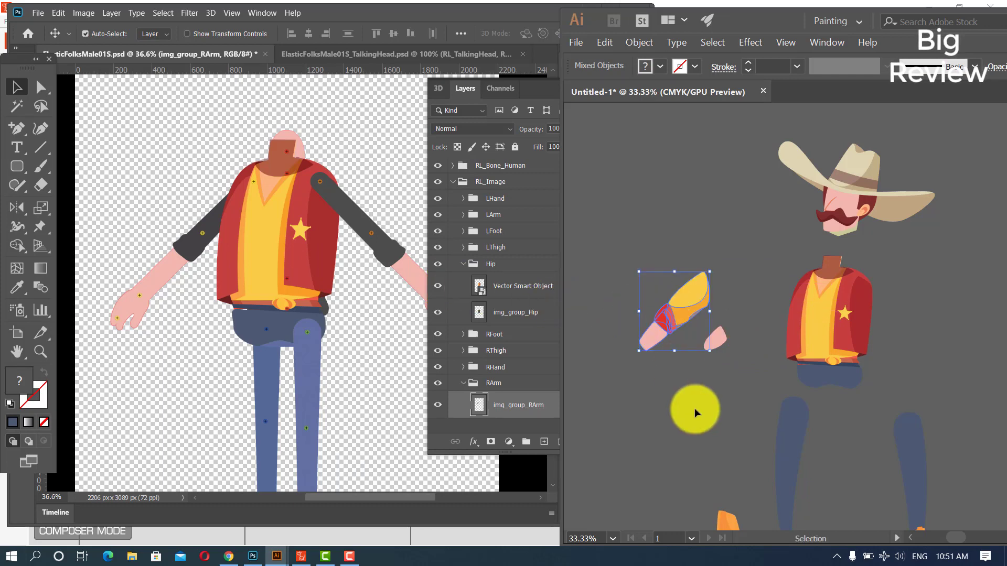
key(ctrl+z)
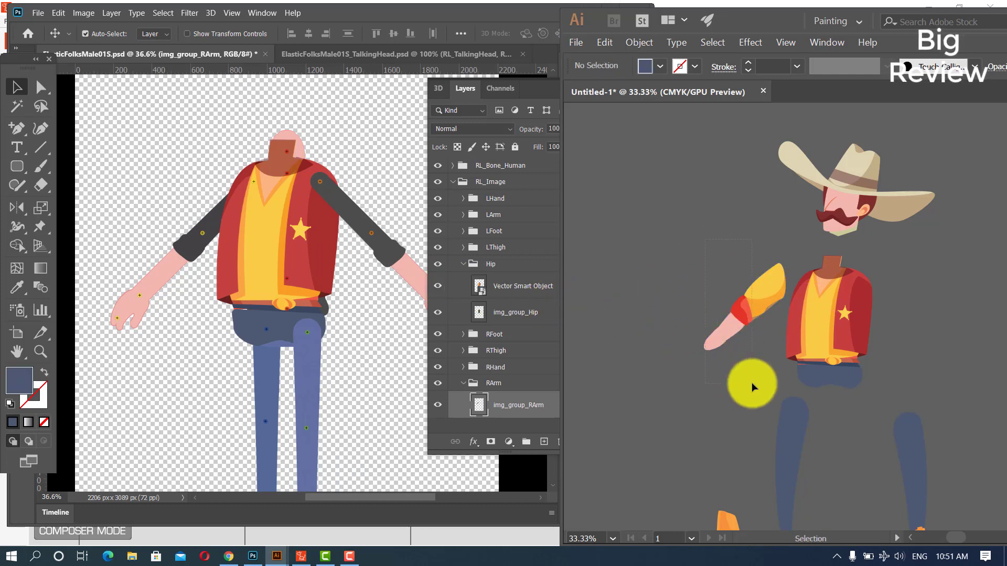
- Place the whole arm artwork from Illustrator into the RArm group in Photoshop, and hide the img_group_Hip layer
drag(744, 312, 162, 258)
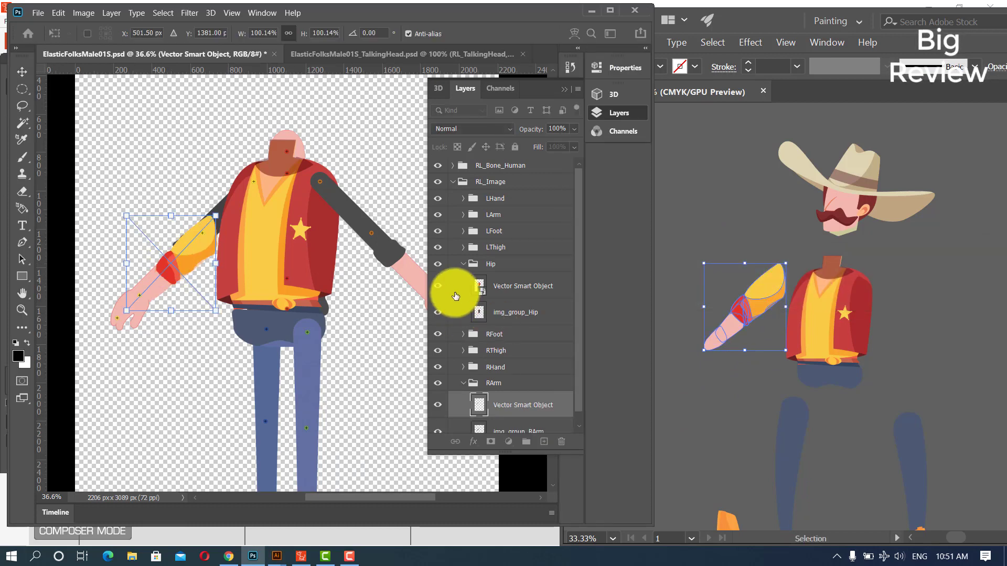
key(Return)
click(439, 313)
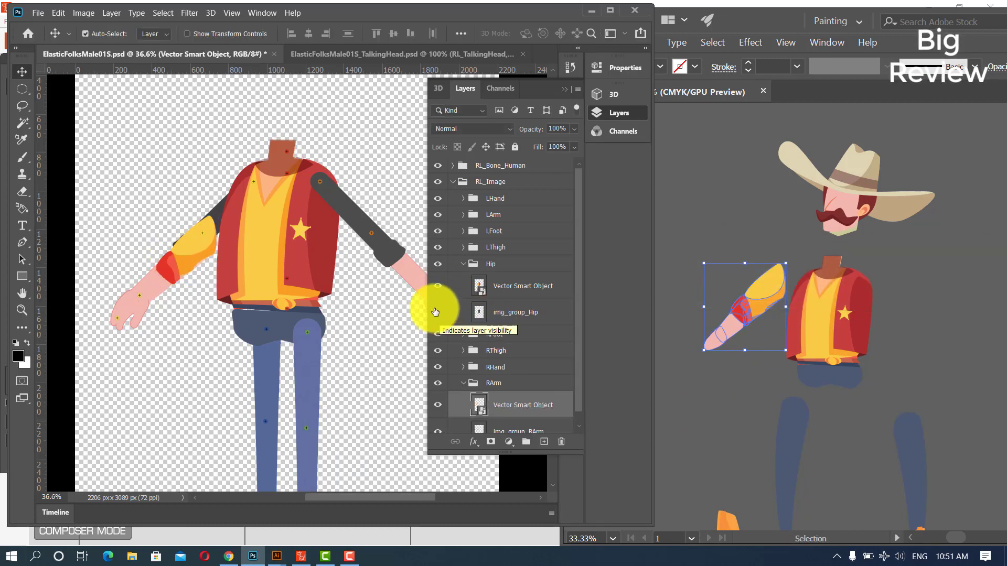
- Scale the placed arm to about 138% over the template's right arm and hide the img_group_RArm layer
scroll(504, 409, down, 1)
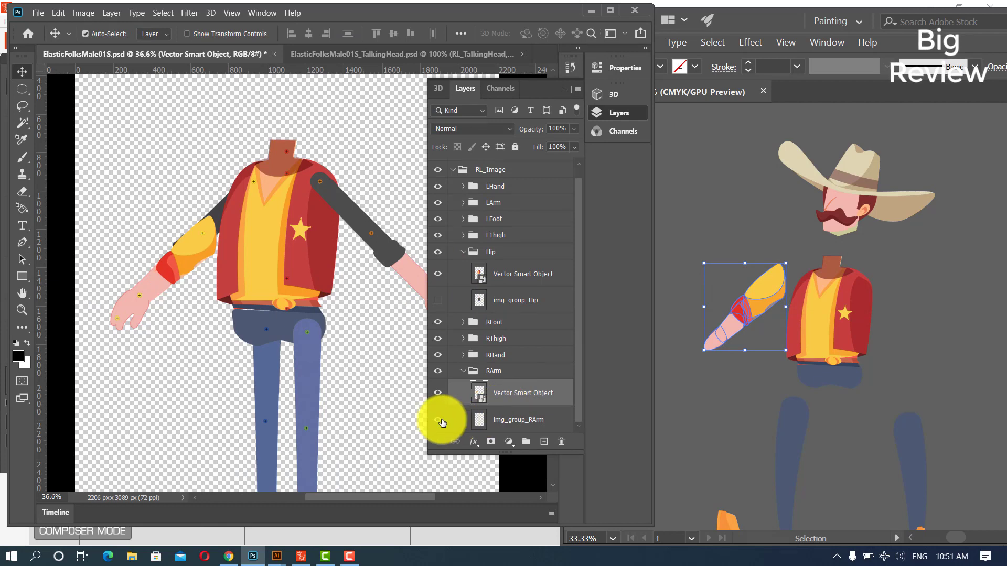
drag(172, 269, 173, 214)
key(ctrl+t)
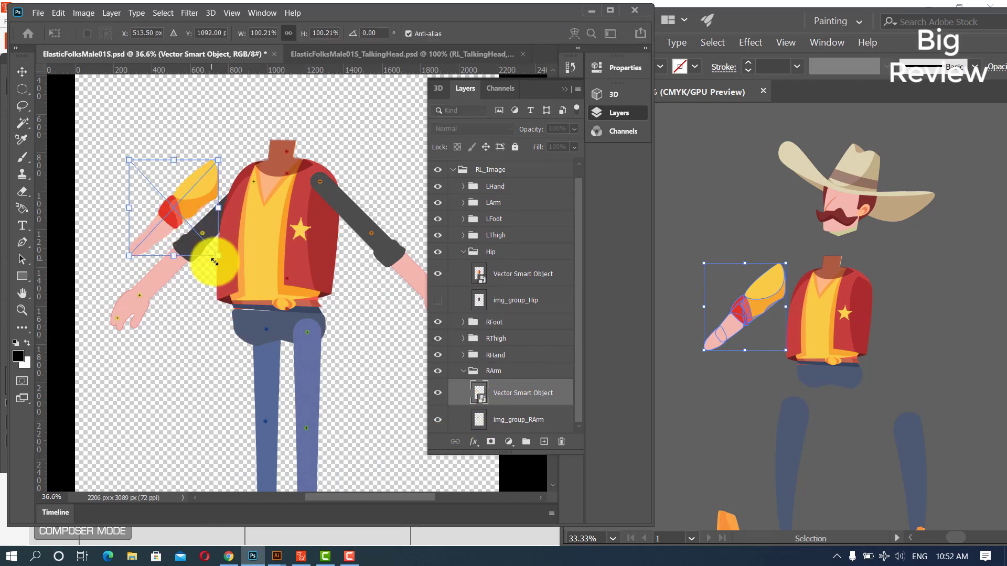
drag(225, 259, 272, 312)
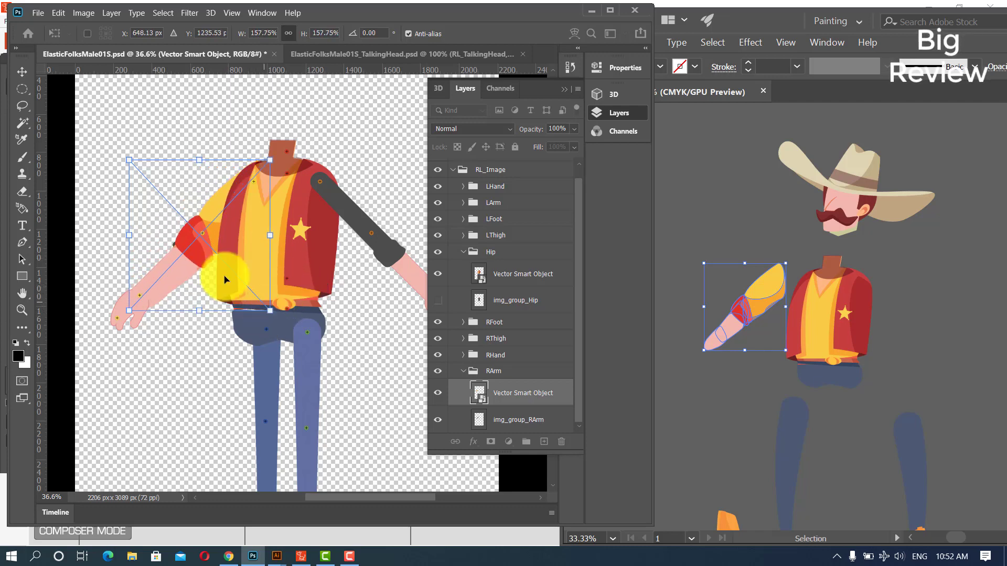
mouse_move(190, 253)
mouse_down()
mouse_move(195, 233)
mouse_move(190, 245)
mouse_up()
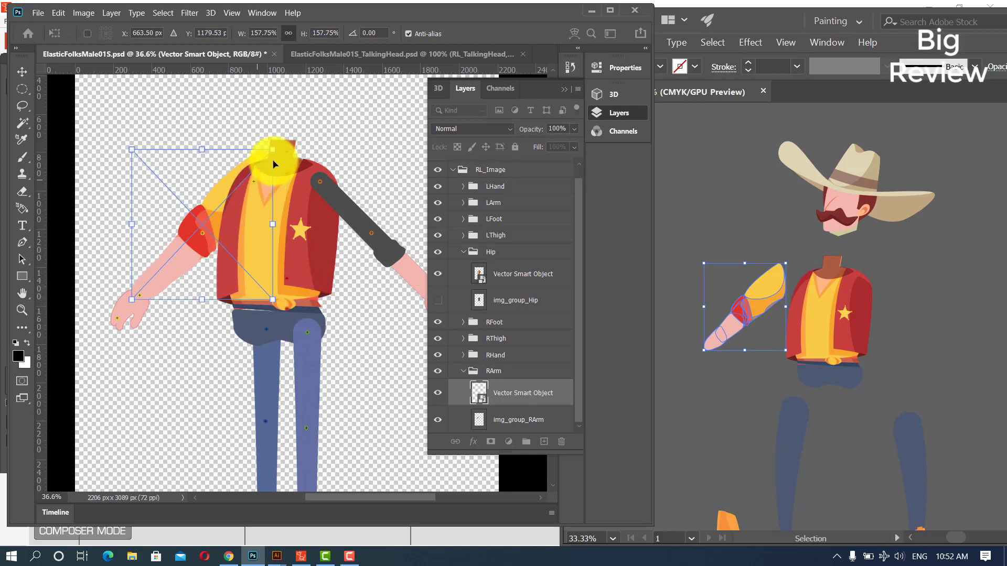
drag(272, 151, 256, 169)
mouse_move(192, 240)
mouse_down()
mouse_move(195, 227)
mouse_move(195, 238)
mouse_move(213, 234)
mouse_move(195, 246)
mouse_up()
click(438, 420)
- Fine-tune the right arm artwork to about 144.5% scale so it joins shoulder and hand, and collapse the RArm group
key(ctrl+t)
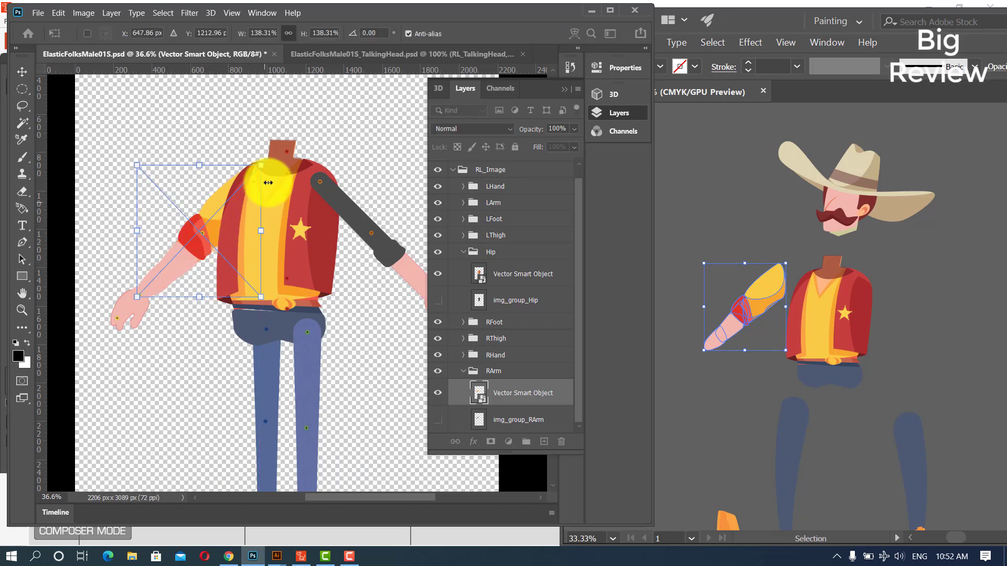
right_click(153, 286)
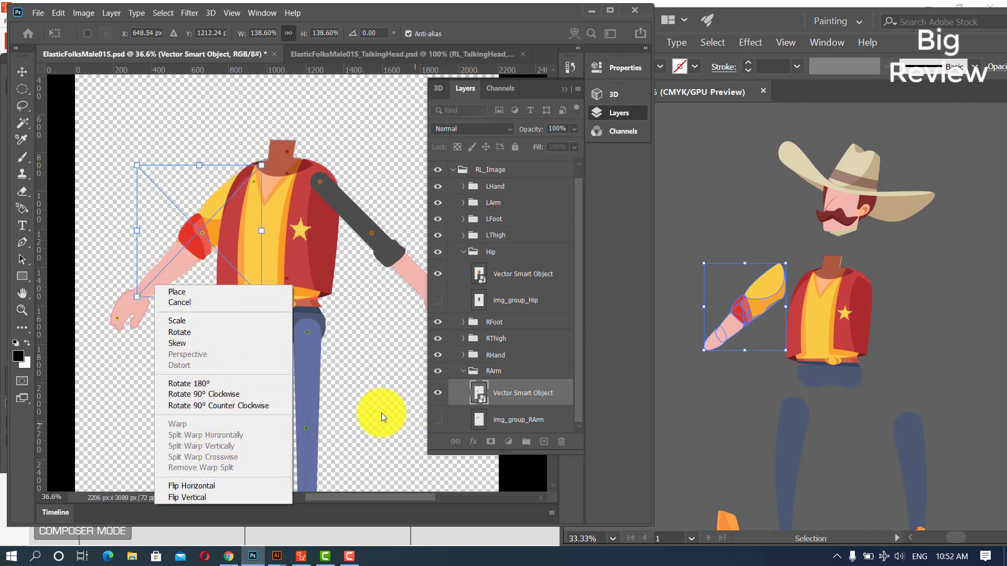
click(170, 250)
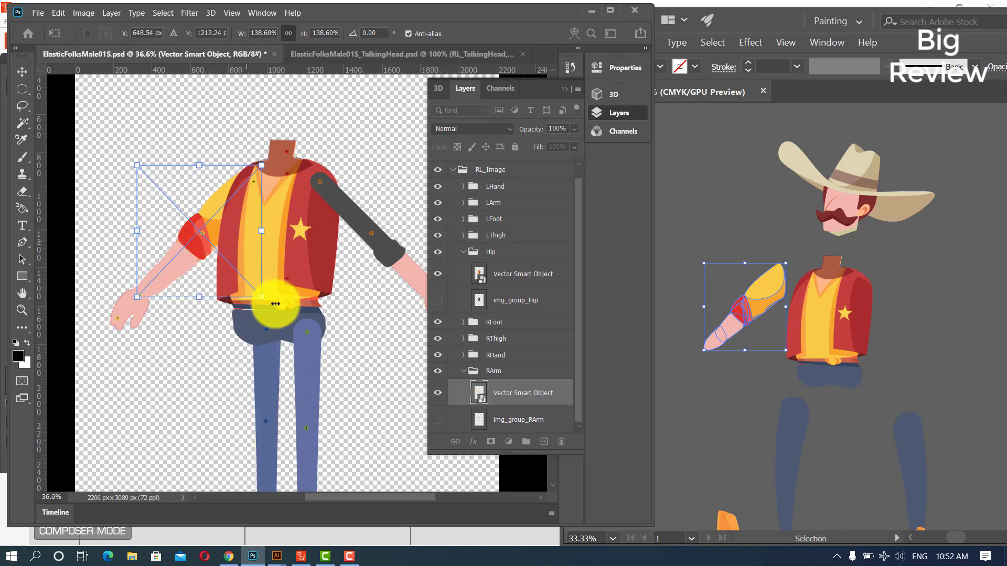
drag(260, 296, 266, 300)
drag(191, 273, 191, 270)
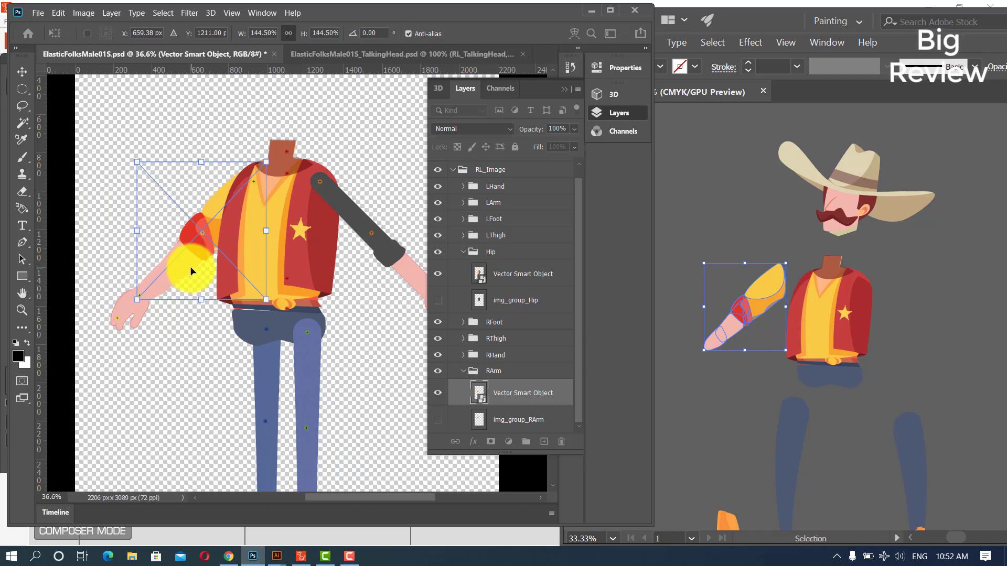
key(Return)
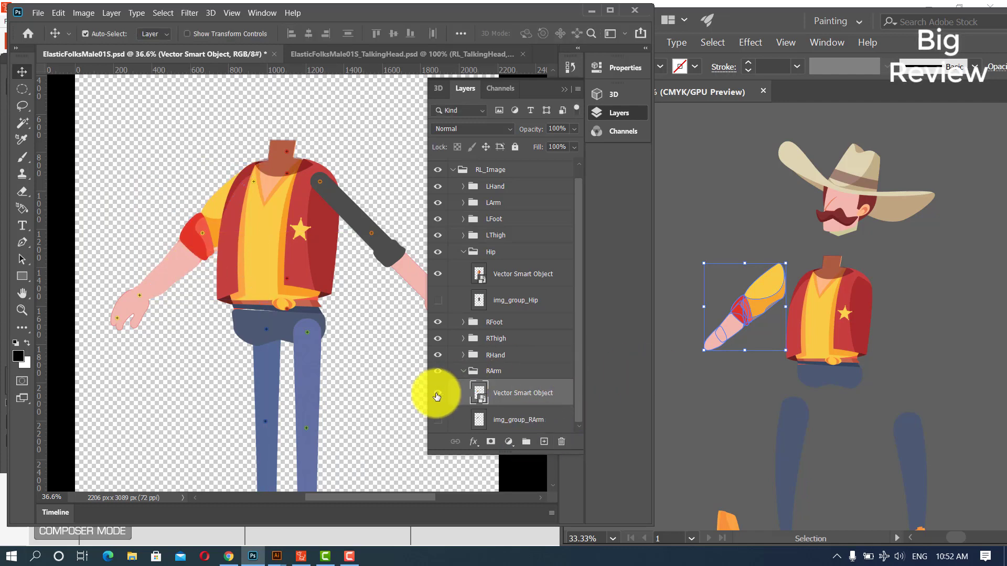
click(463, 371)
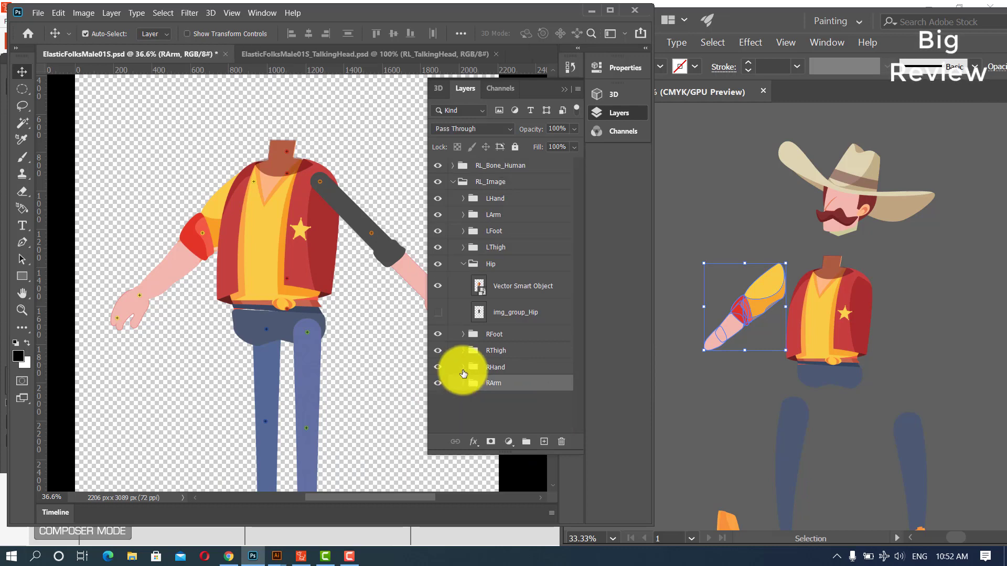
- Select the img_group_LArm layer in Photoshop, and reflect the arm artwork about the vertical axis in Illustrator
click(360, 225)
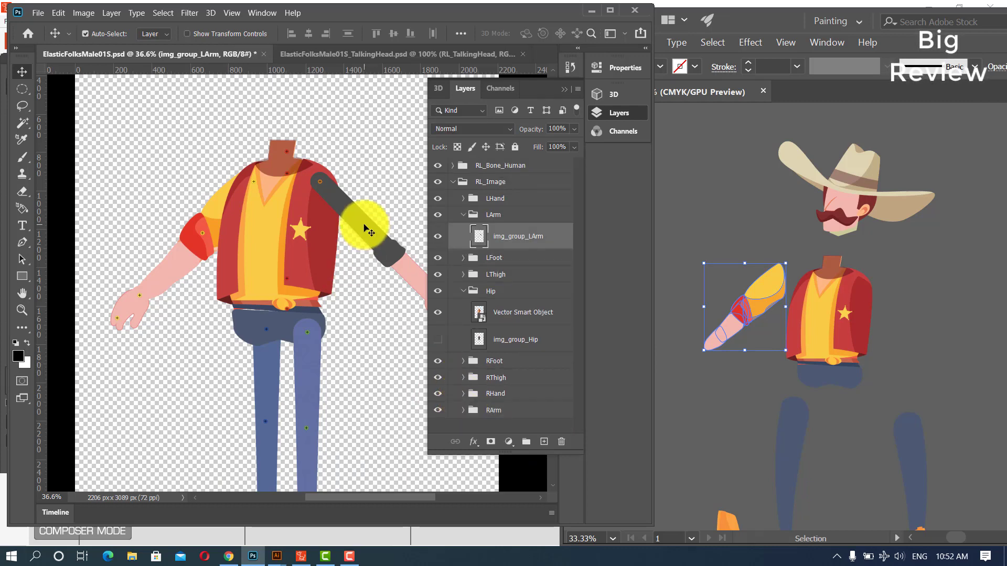
click(732, 323)
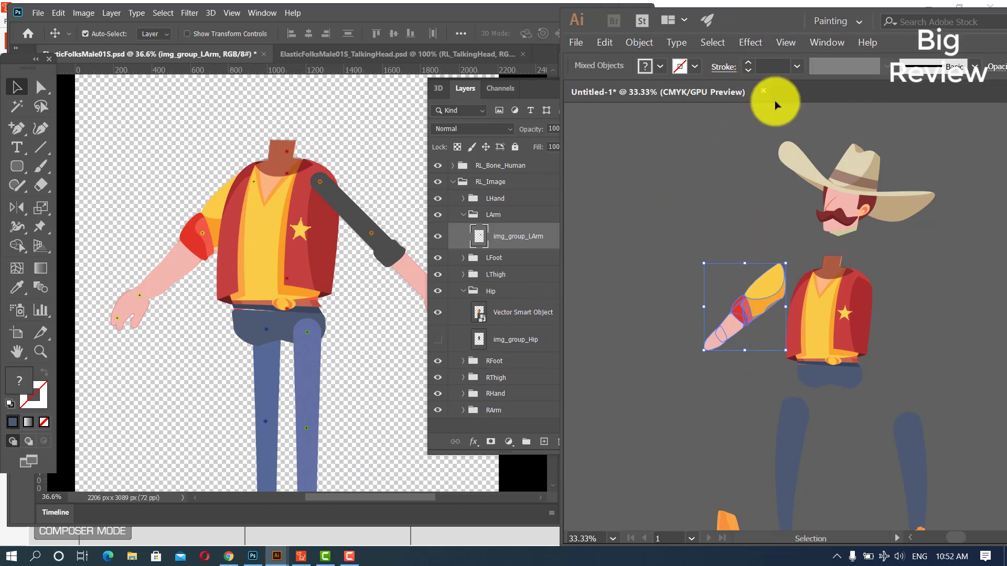
drag(764, 18, 571, 31)
click(16, 207)
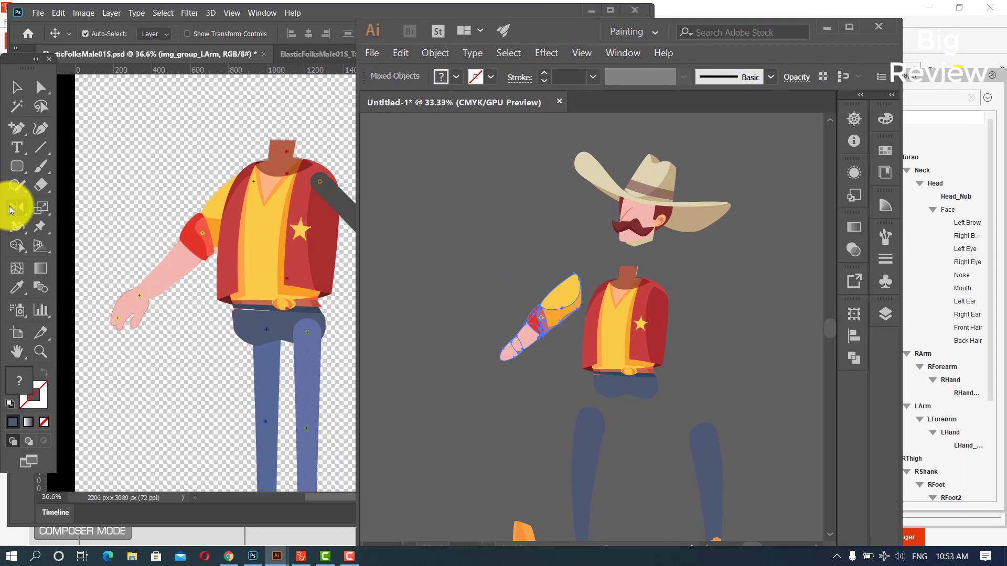
alt+click(540, 318)
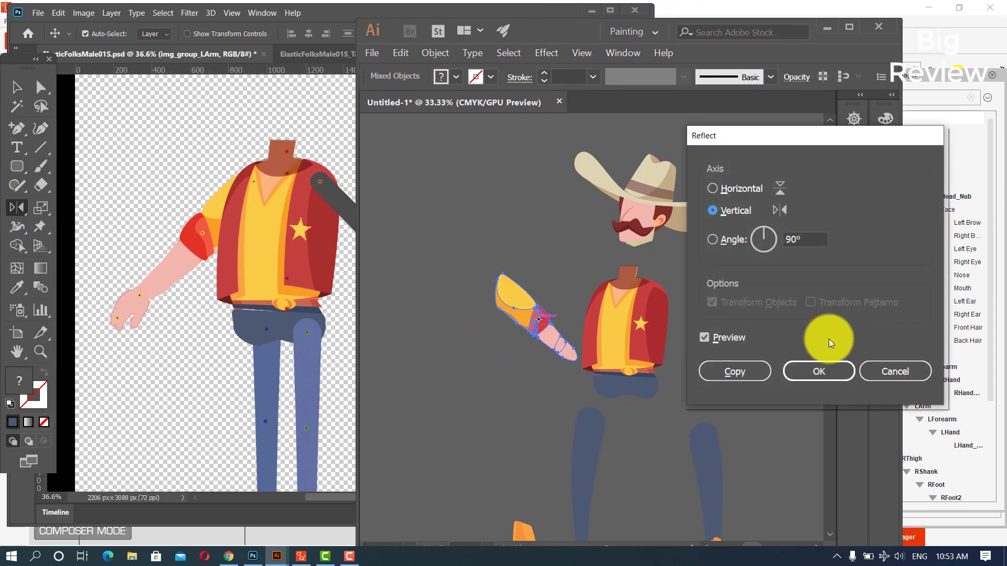
click(776, 371)
click(9, 87)
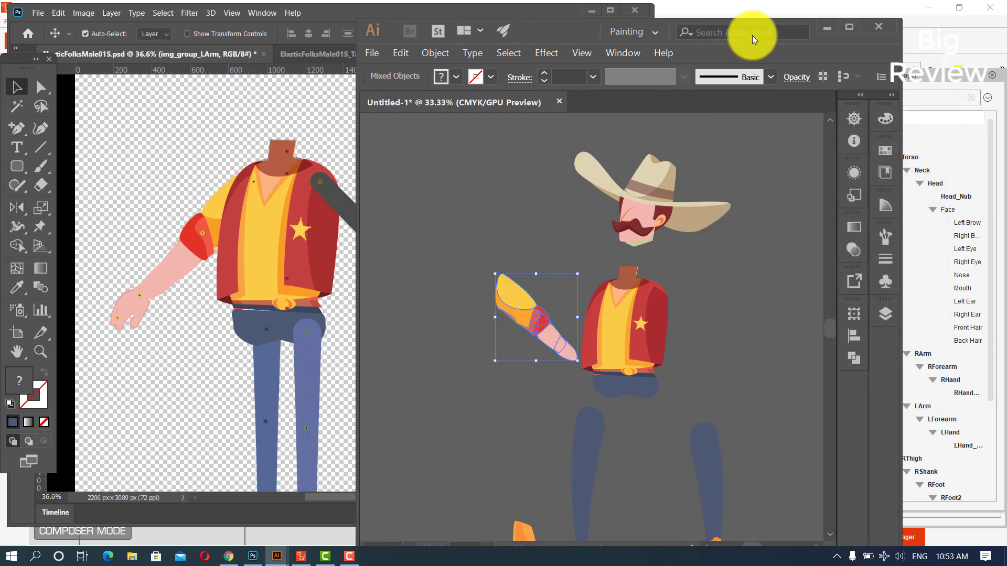
- Place the mirrored arm from Illustrator into the LArm group in Photoshop, over the template's left arm
drag(576, 31, 782, 31)
drag(747, 315, 354, 223)
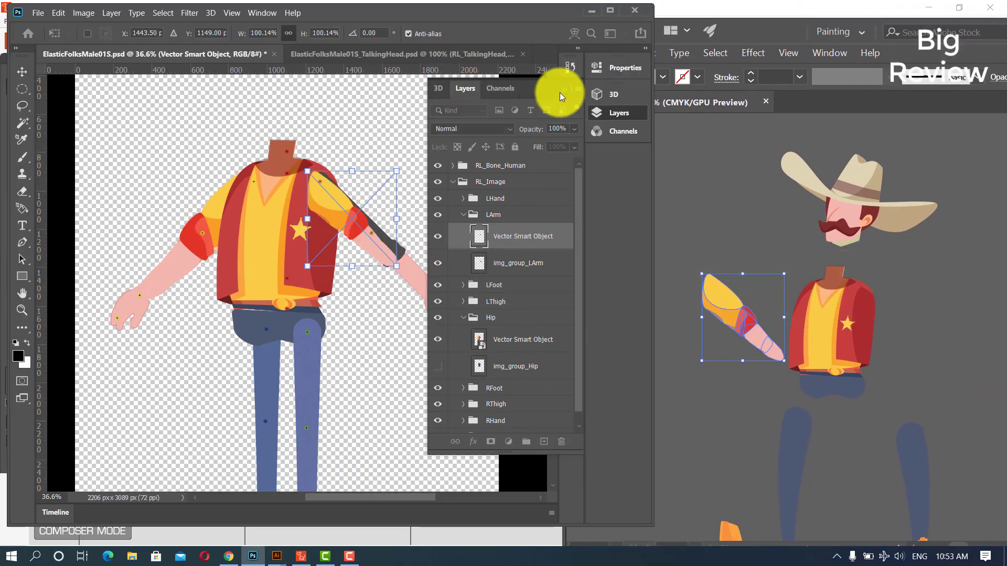
drag(536, 18, 463, 14)
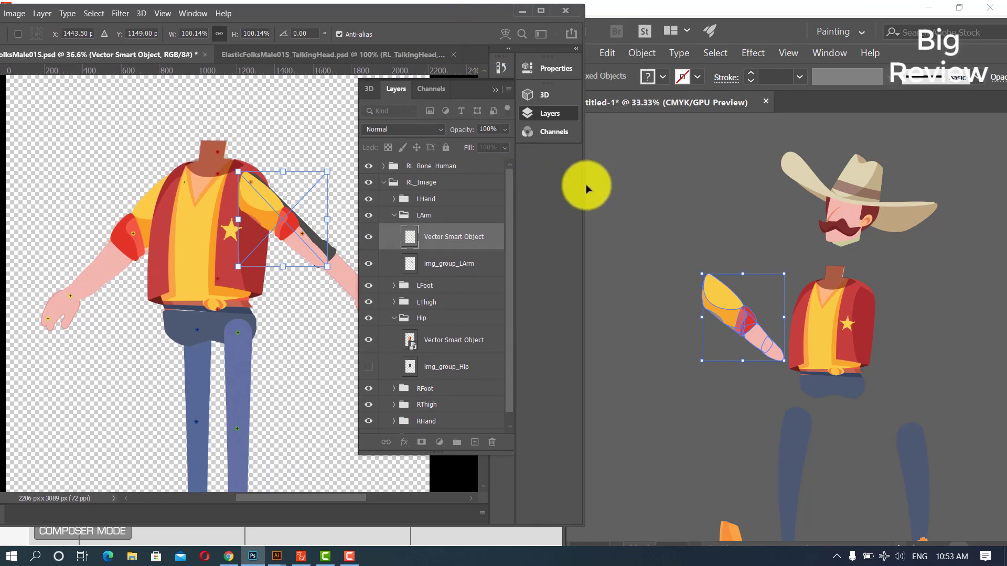
drag(586, 184, 677, 180)
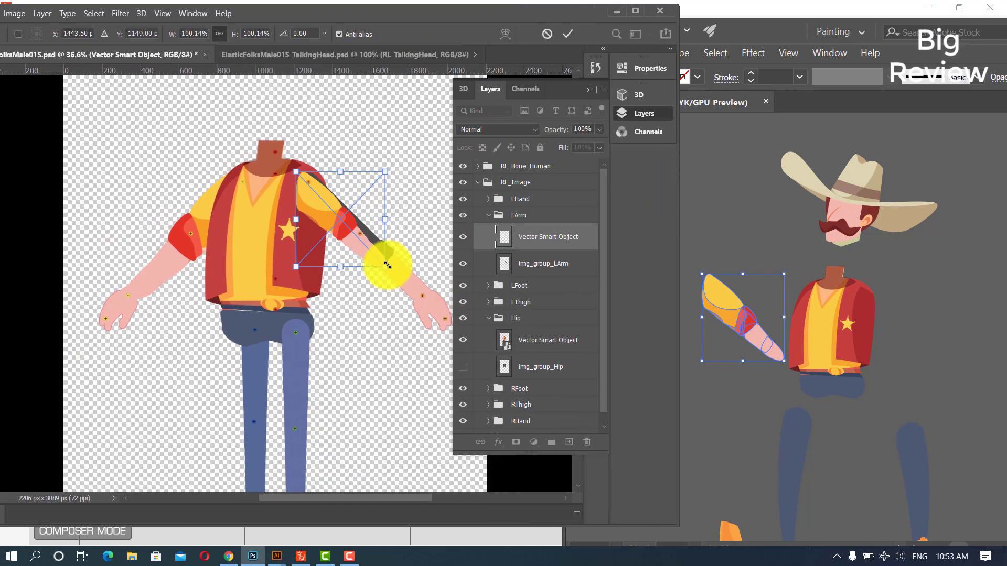
- Scale the left arm artwork to about 141%, fit it between shoulder and hand, and hide the img_group_LArm layer
mouse_move(387, 265)
mouse_down()
mouse_move(429, 289)
mouse_move(423, 305)
mouse_move(394, 272)
mouse_move(384, 277)
mouse_up()
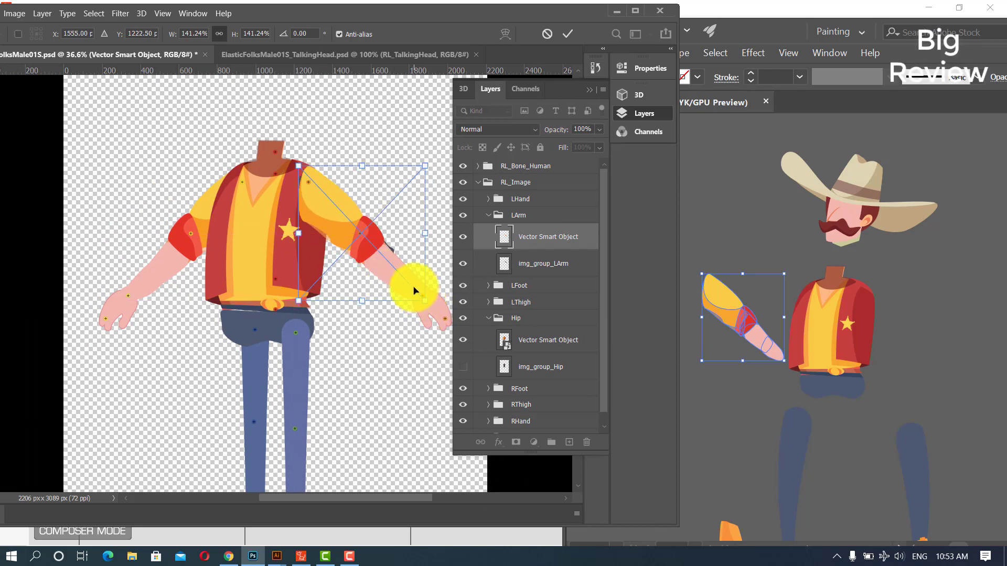
key(Return)
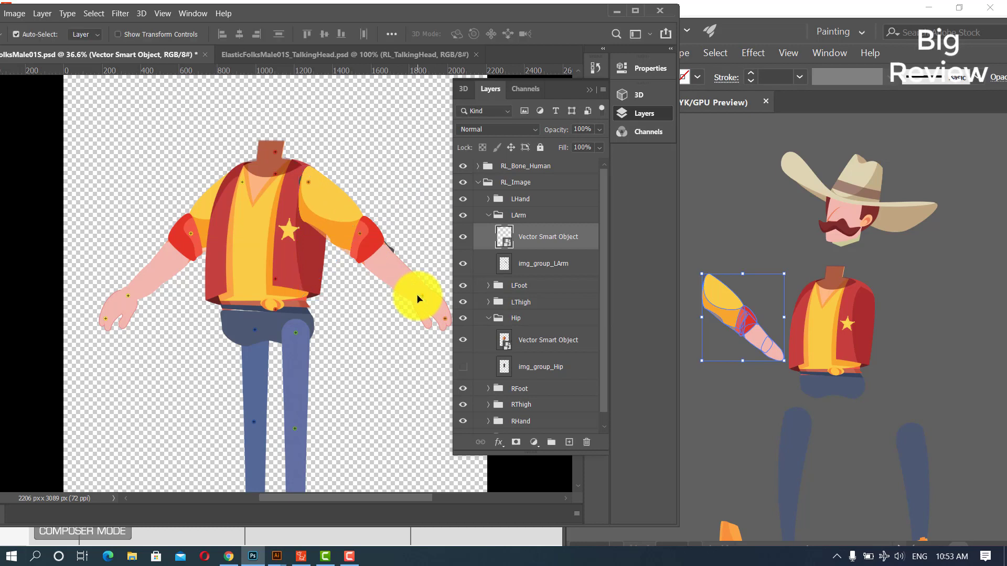
click(464, 264)
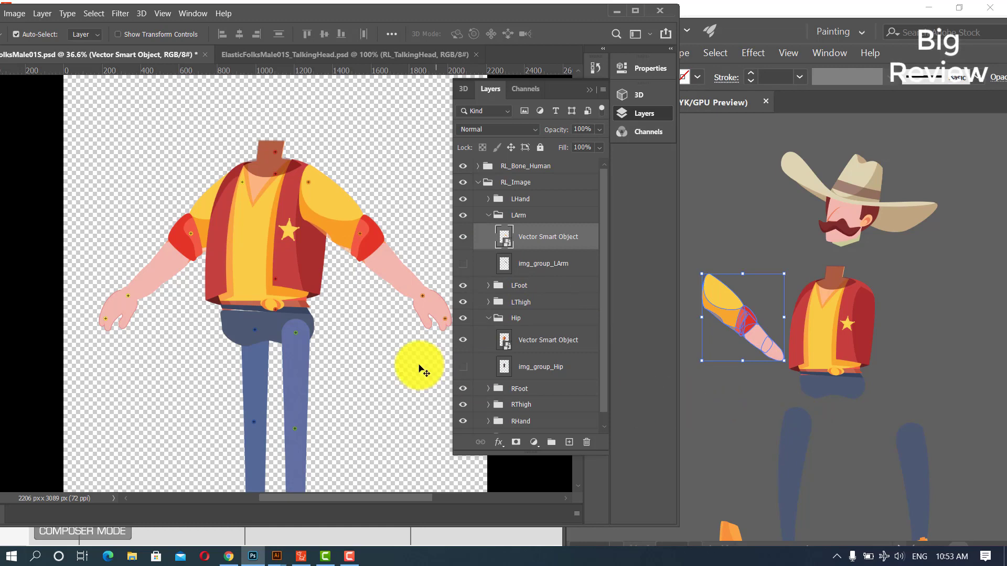
scroll(232, 398, down, 5)
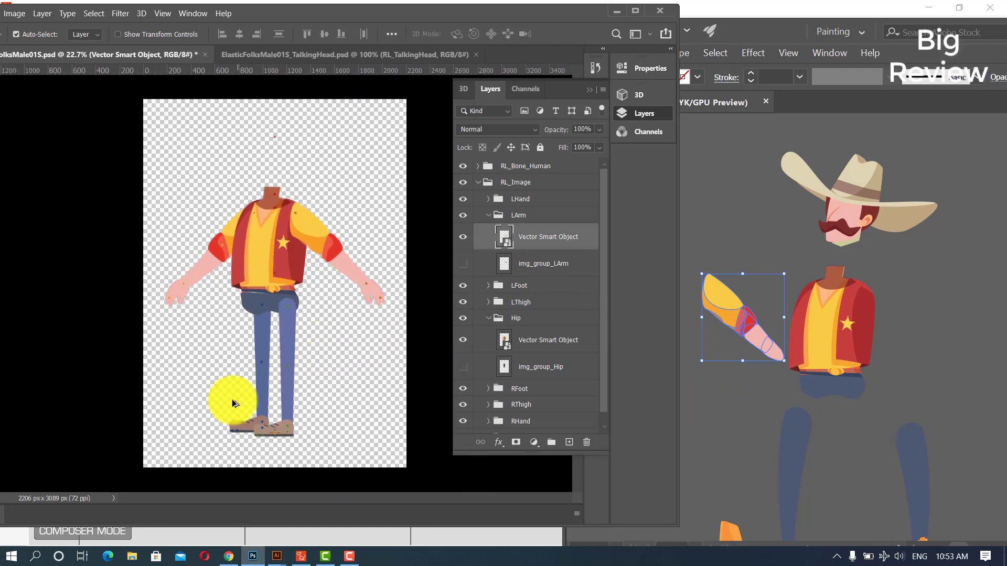
scroll(233, 398, up, 4)
drag(299, 372, 326, 352)
scroll(326, 353, up, 2)
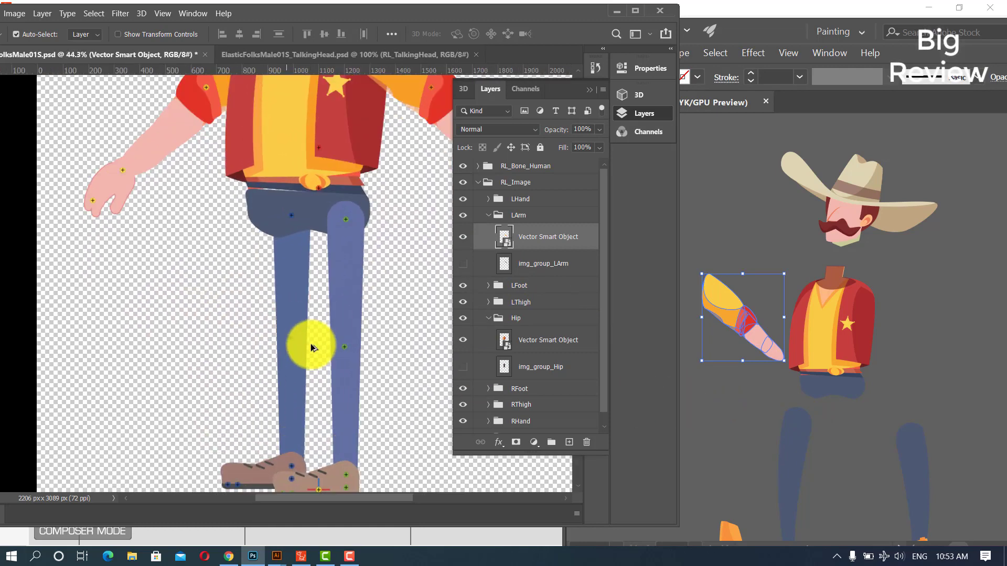
- Select the img_group_RThigh layer and sample the hip's dark blue trouser colour as the foreground colour
click(295, 315)
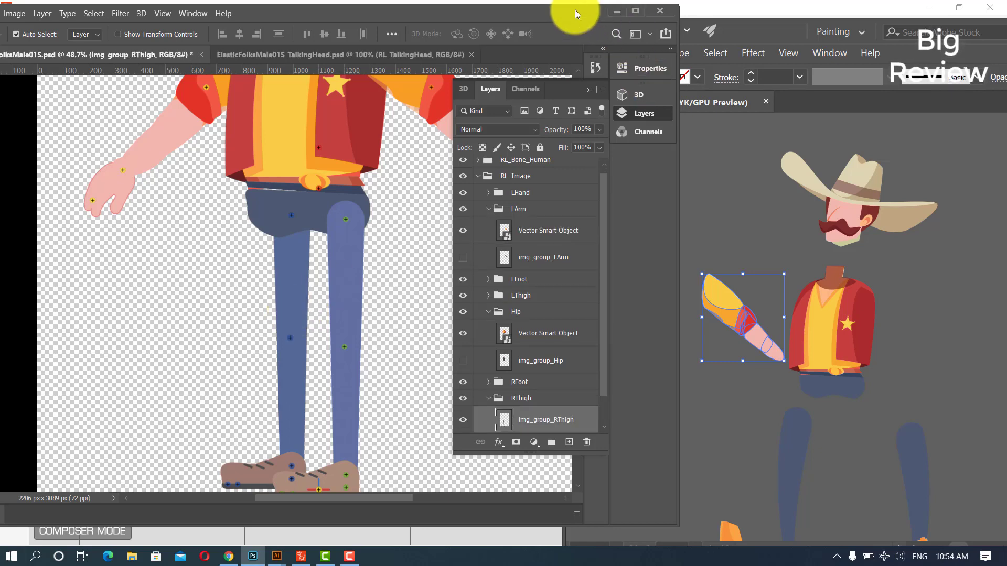
drag(580, 11, 625, 11)
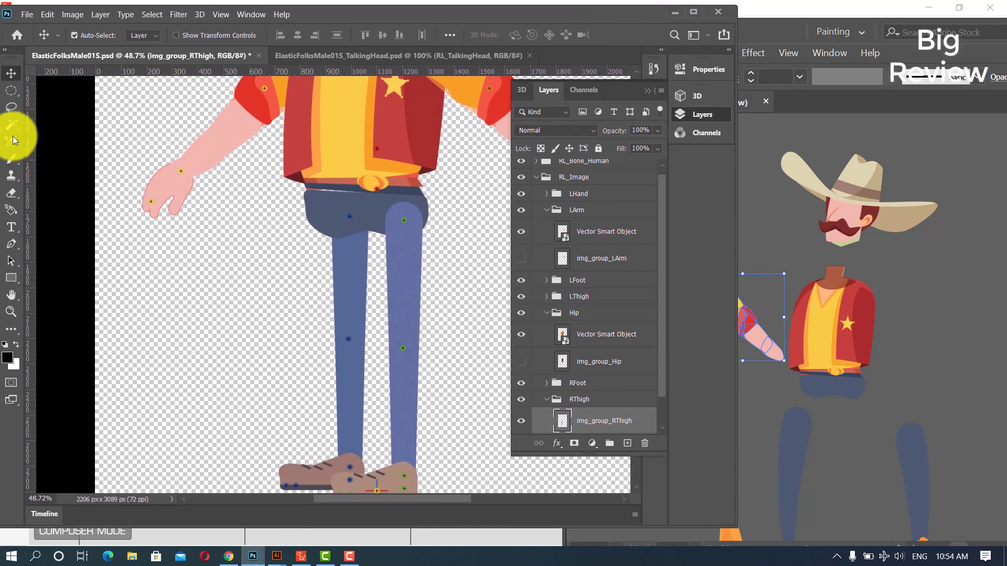
click(8, 328)
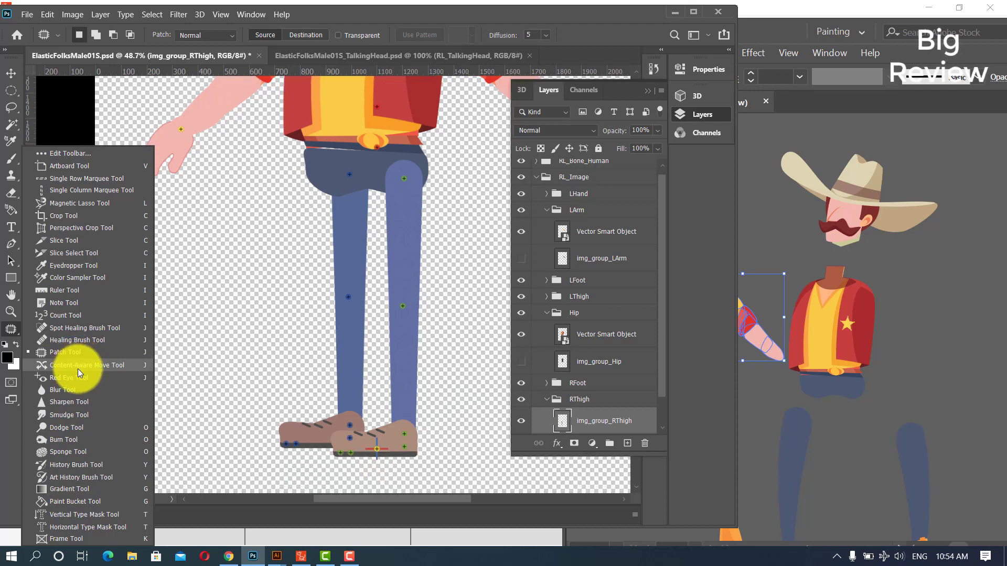
click(76, 266)
click(330, 213)
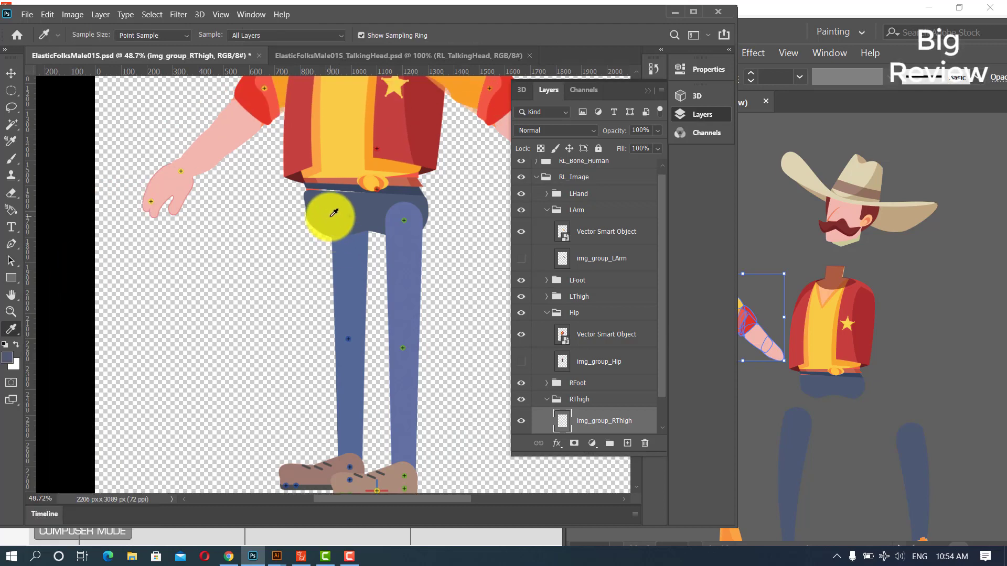
click(12, 73)
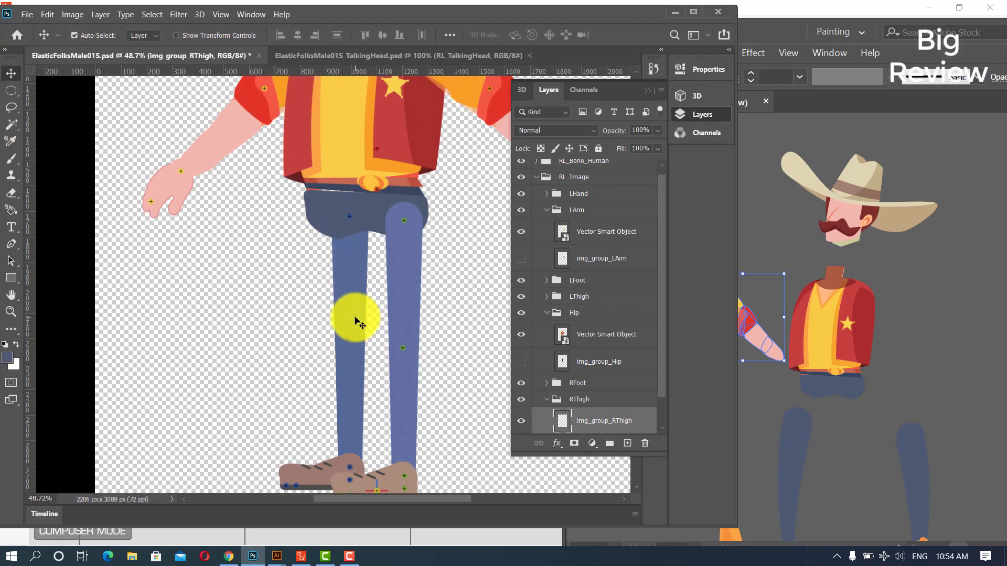
- Load the img_group_RThigh transparency as a selection, fill it with the sampled trouser blue, and deselect
click(151, 14)
click(200, 268)
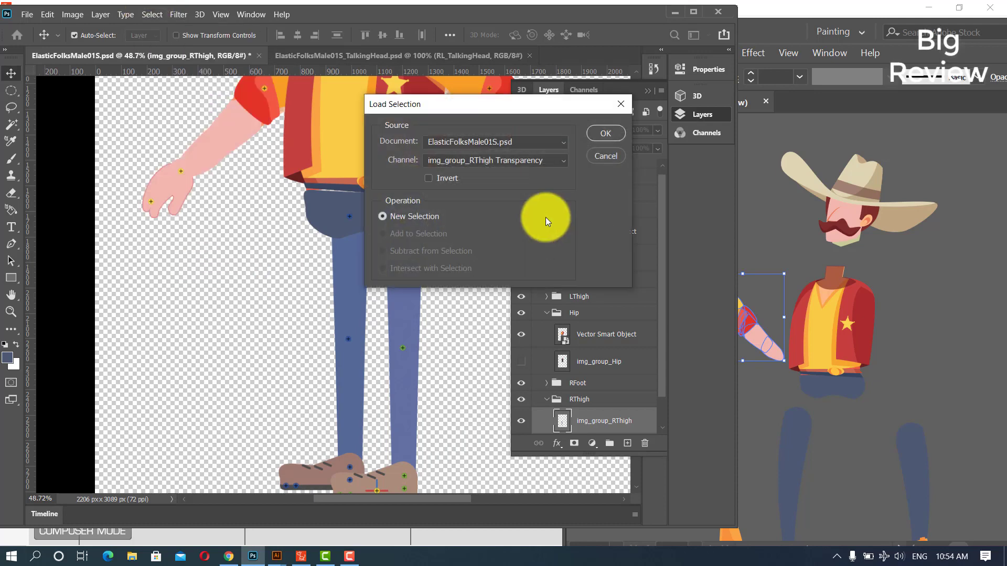
click(604, 132)
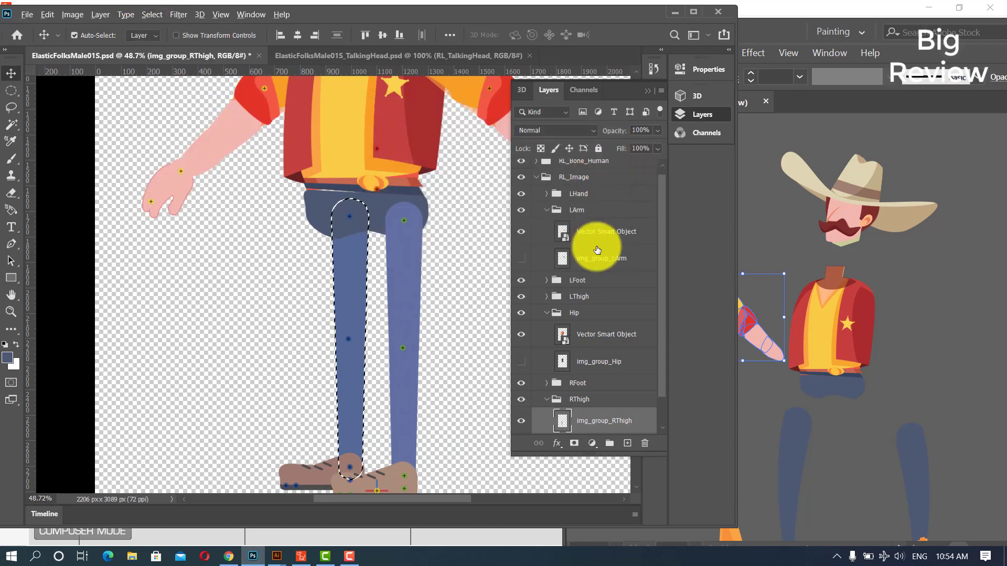
key(alt+BackSpace)
key(ctrl+d)
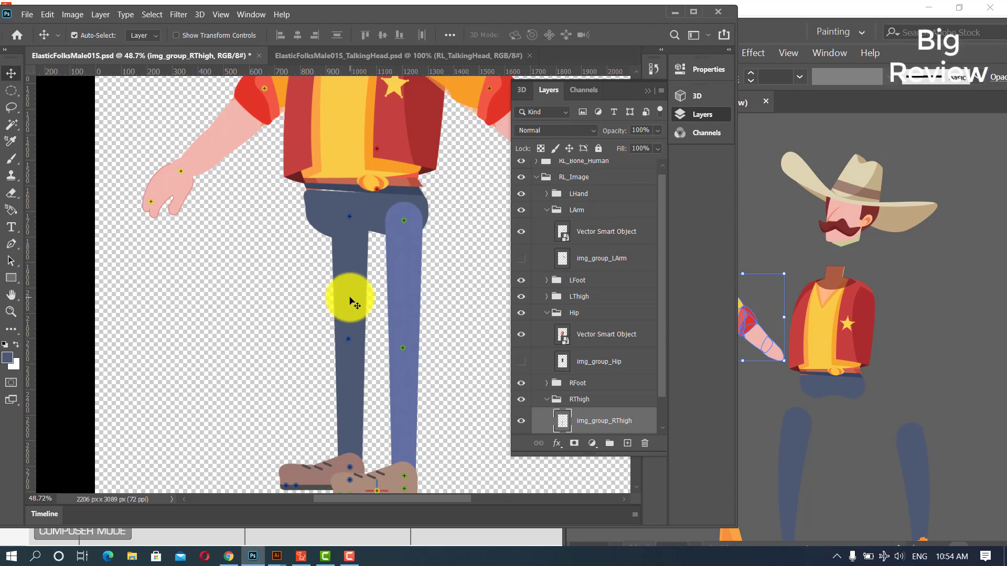
- Warp the right leg, widening its upper part outward to meet the hip's outer edge and tapering it smoothly towards the ankle
key(ctrl+t)
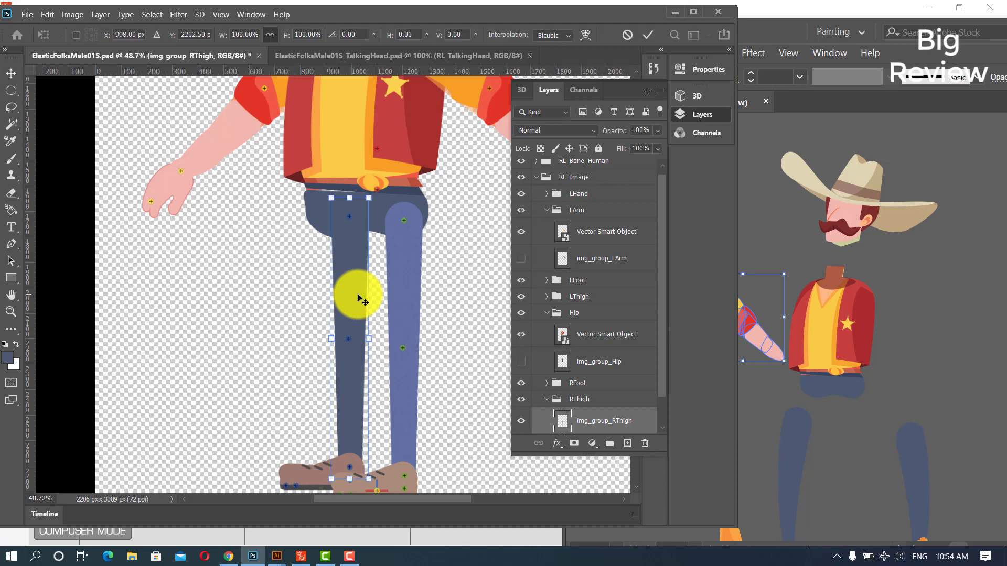
right_click(359, 296)
click(397, 382)
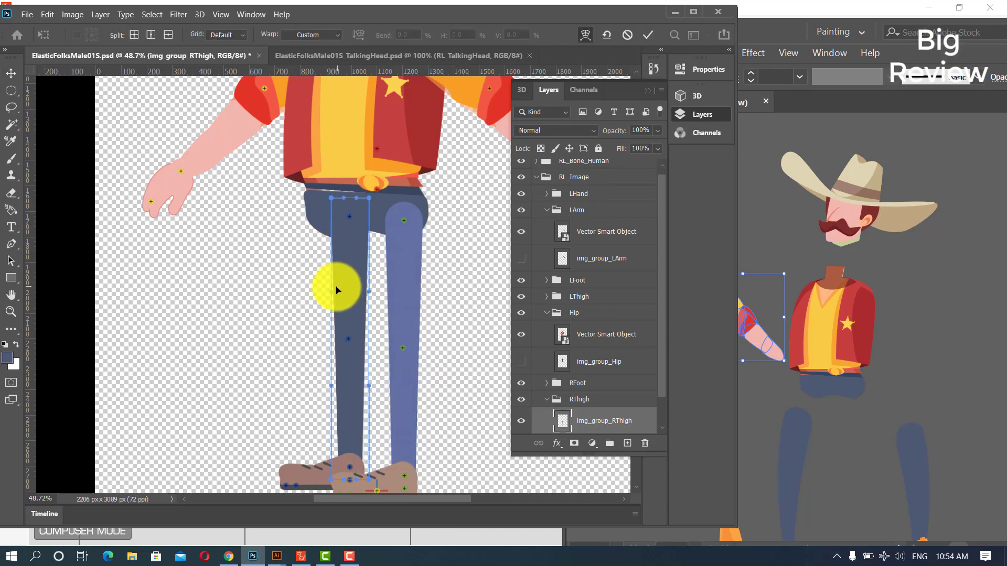
drag(331, 199, 314, 207)
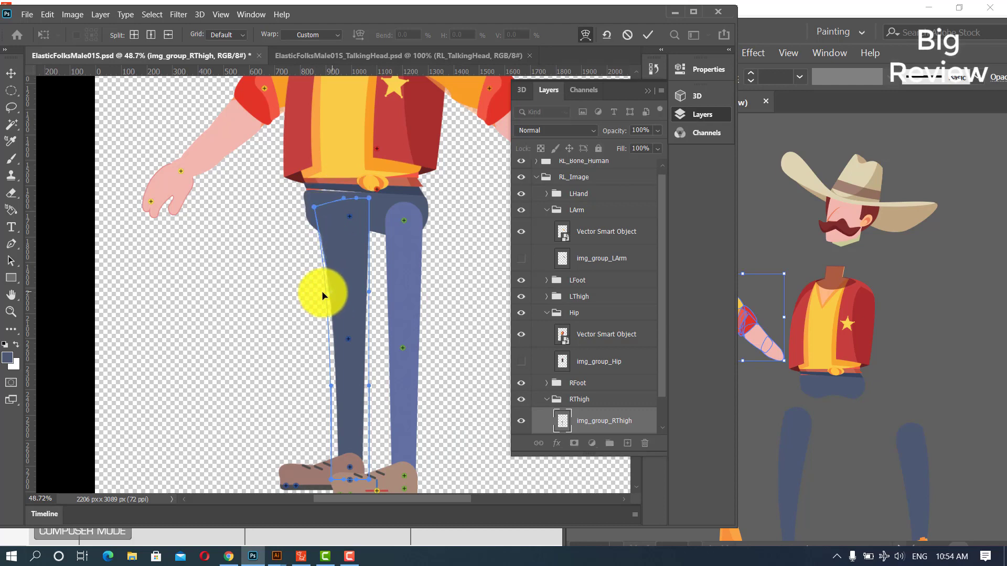
drag(322, 295, 311, 289)
drag(313, 210, 306, 209)
drag(334, 391, 324, 387)
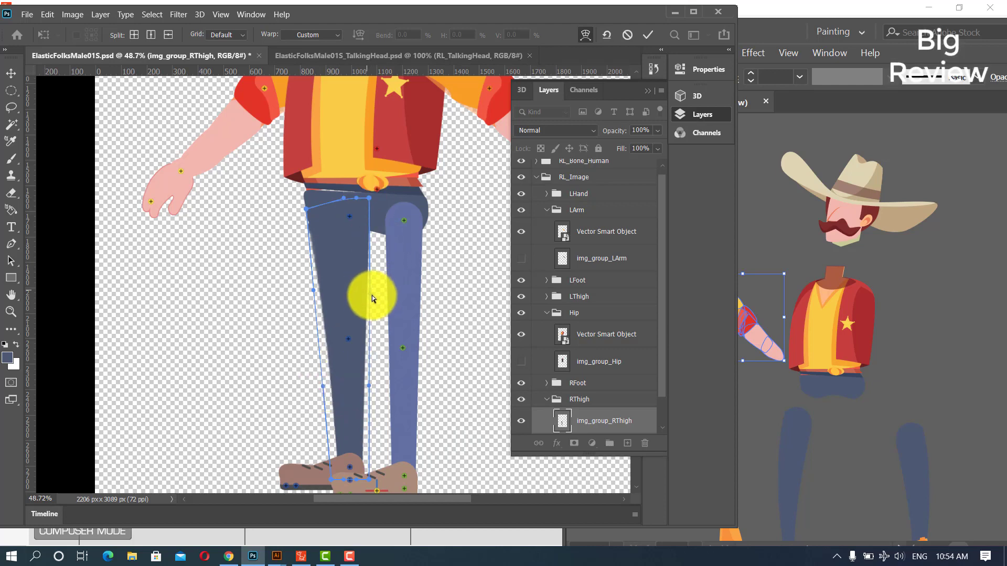
drag(368, 386, 362, 378)
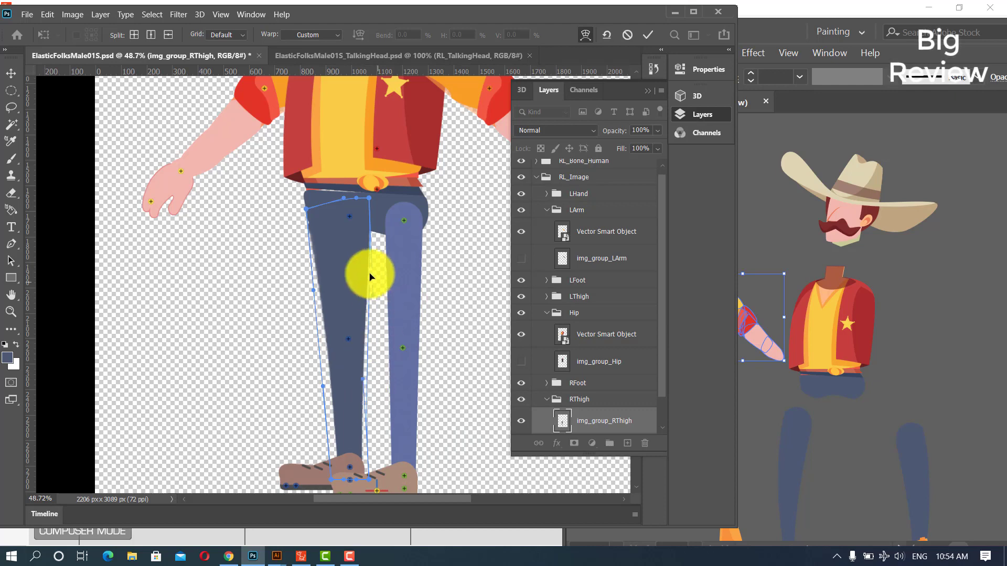
key(Return)
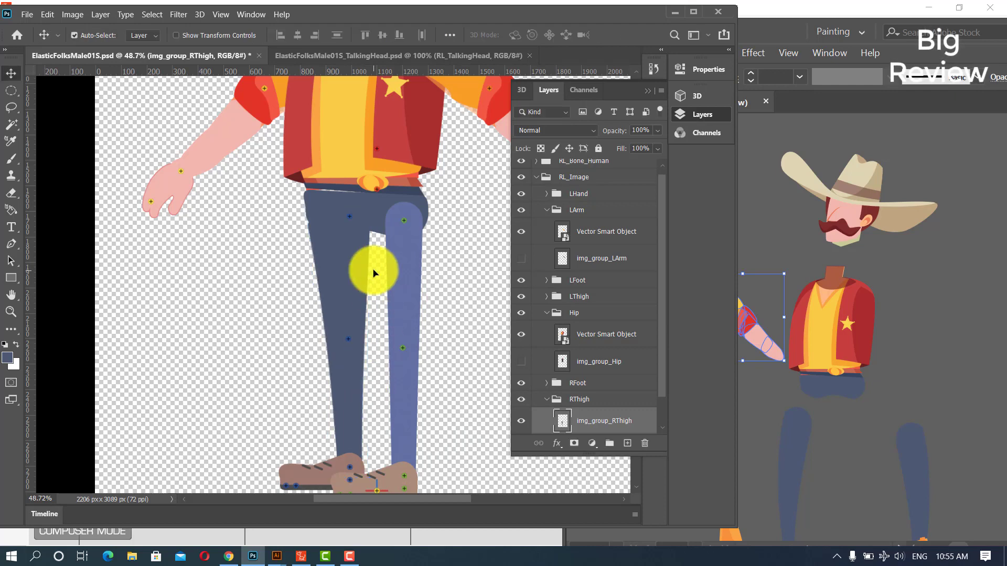
- Recolour the img_group_LThigh leg with the same trouser blue through its loaded transparency selection, and deselect
click(405, 266)
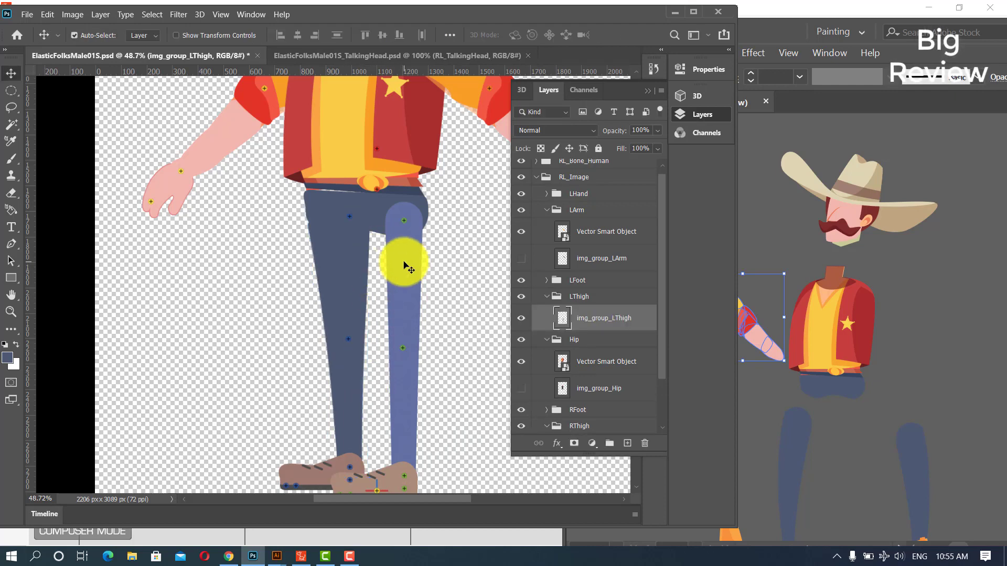
click(156, 14)
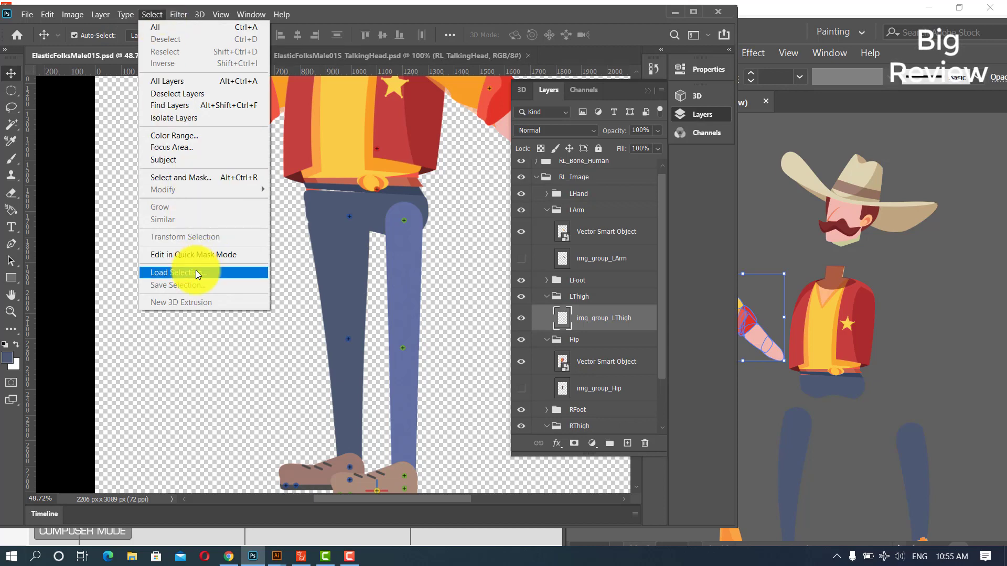
click(196, 272)
click(608, 133)
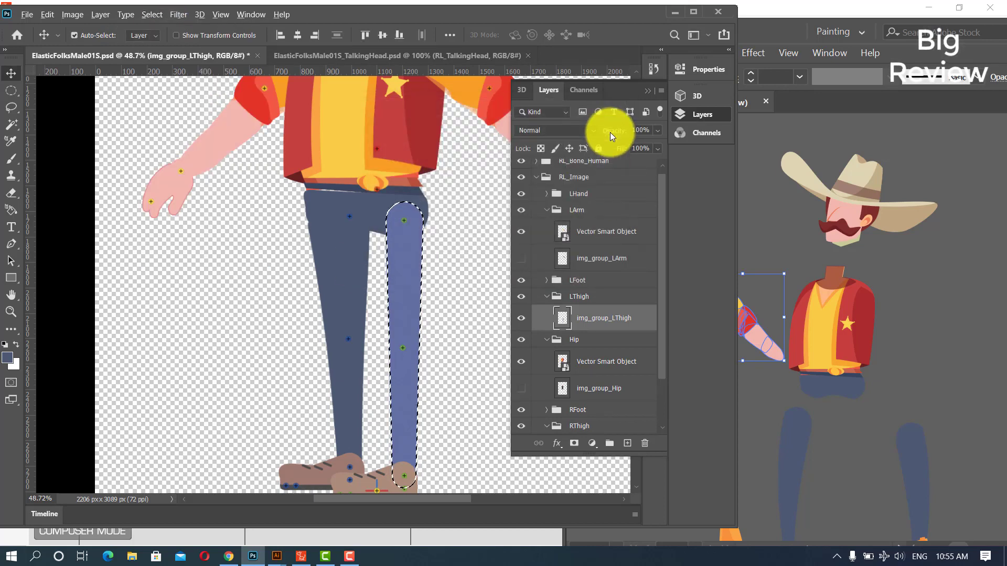
key(ctrl+d)
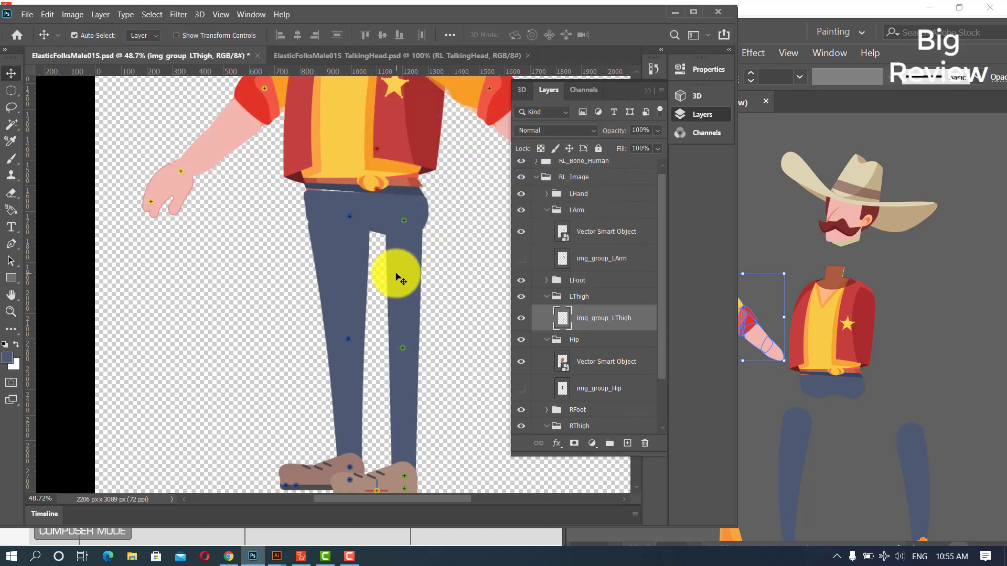
- Warp the left leg so its upper part spans from the crotch to the hip's outer edge and tapers towards the ankle
key(ctrl+t)
right_click(397, 276)
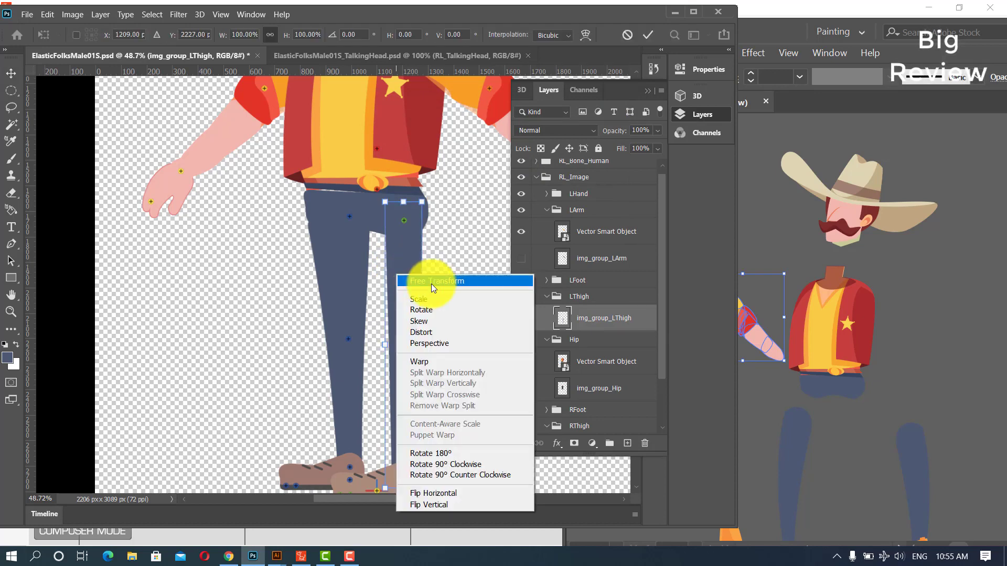
click(433, 366)
drag(386, 204, 429, 202)
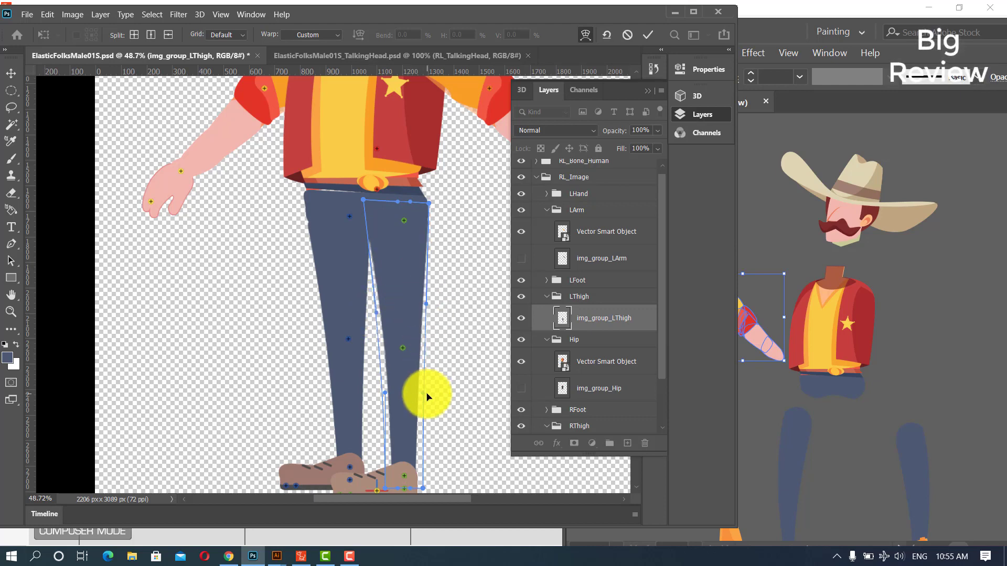
click(11, 72)
click(210, 245)
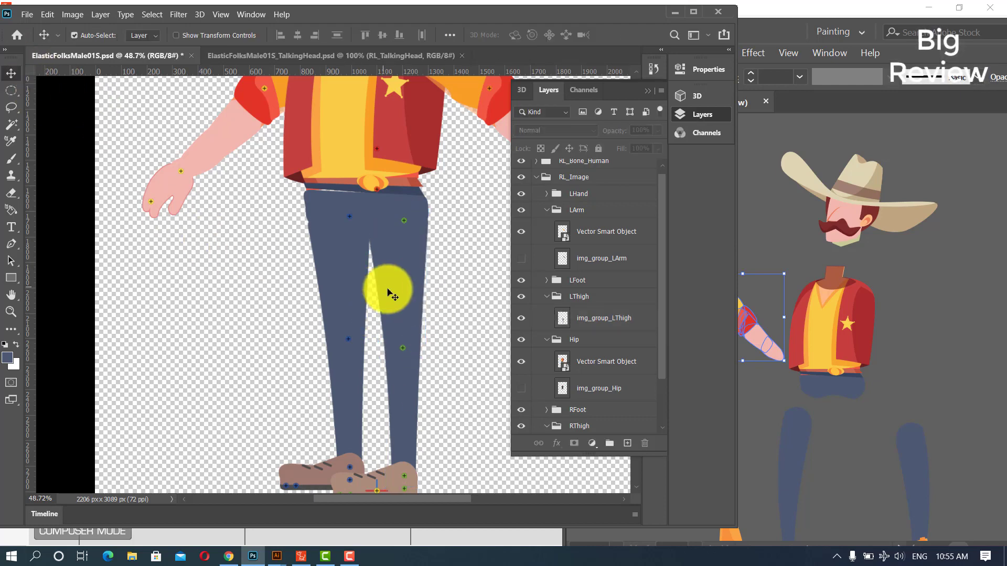
- Select the img_group_LFoot layer and the empty area surrounding its shoe with the Magic Wand
scroll(409, 302, down, 3)
scroll(343, 336, up, 1)
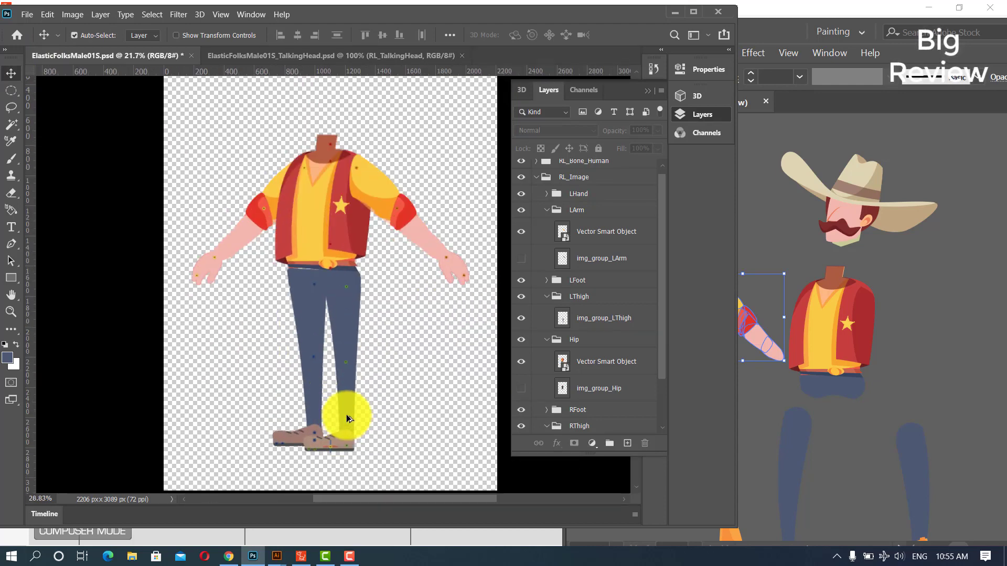
scroll(348, 418, up, 5)
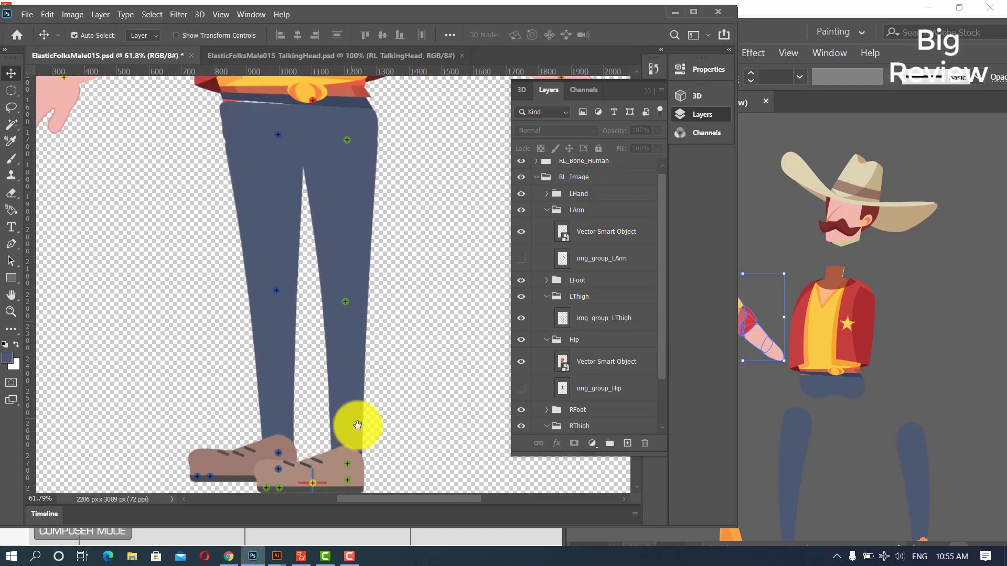
scroll(357, 425, up, 3)
click(386, 376)
scroll(389, 378, up, 1)
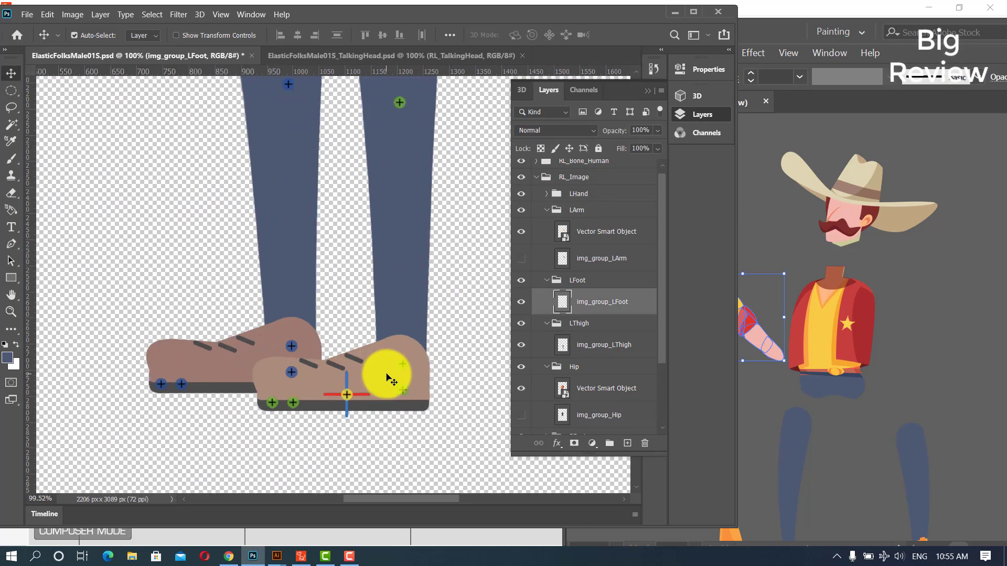
scroll(391, 379, up, 1)
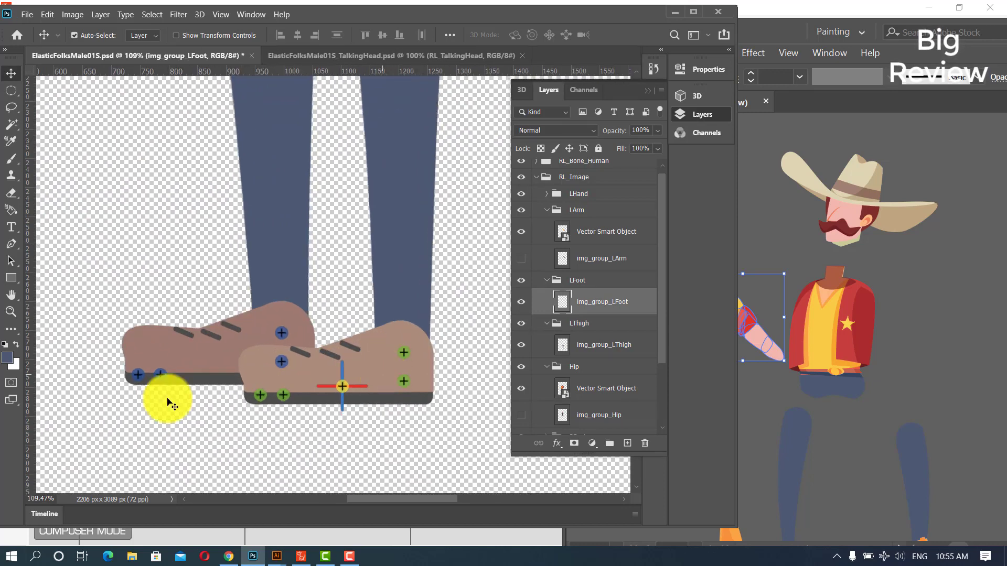
click(12, 124)
click(12, 129)
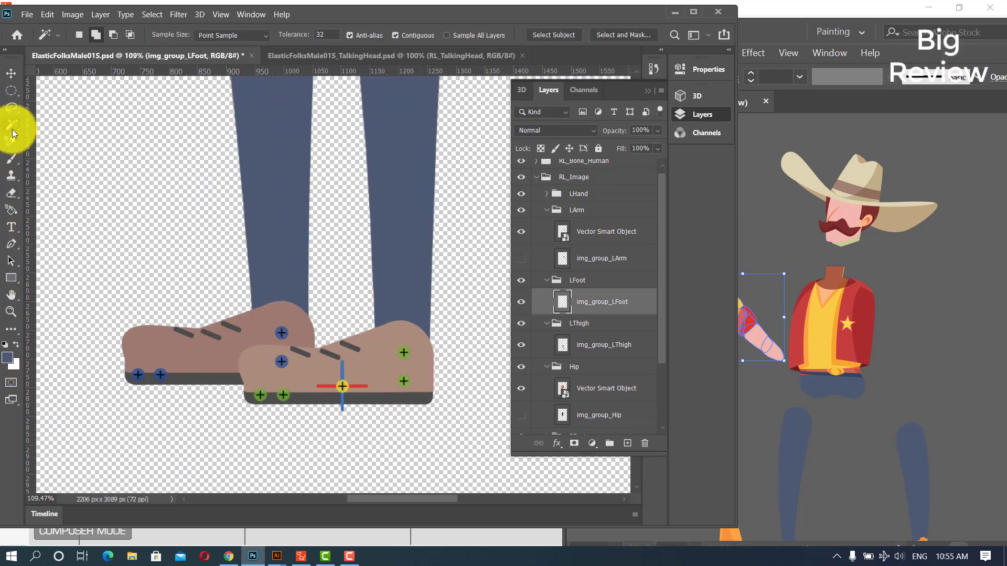
click(387, 395)
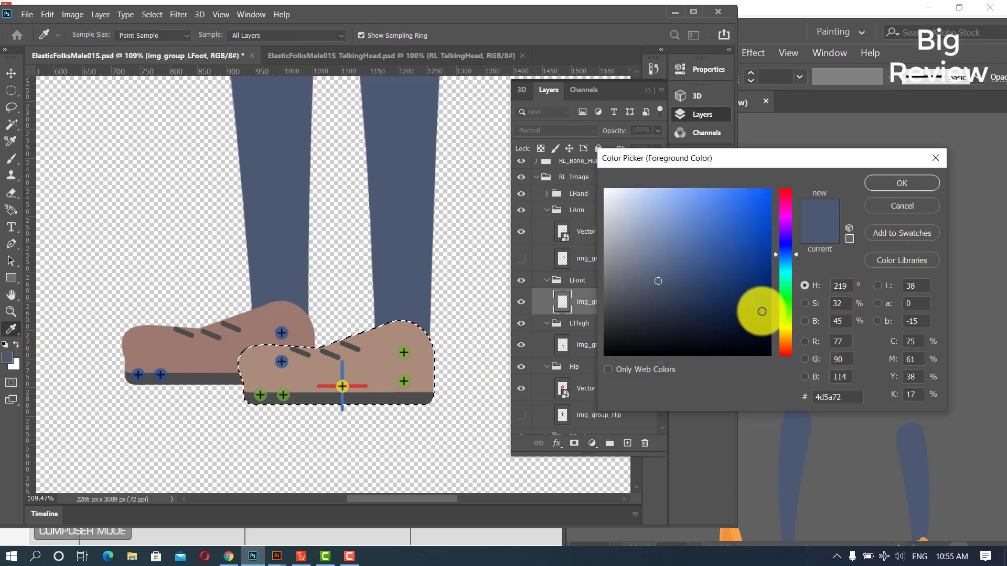
- Set the foreground colour to bright green and try filling the selection on the left foot layer
click(785, 300)
click(763, 197)
click(902, 183)
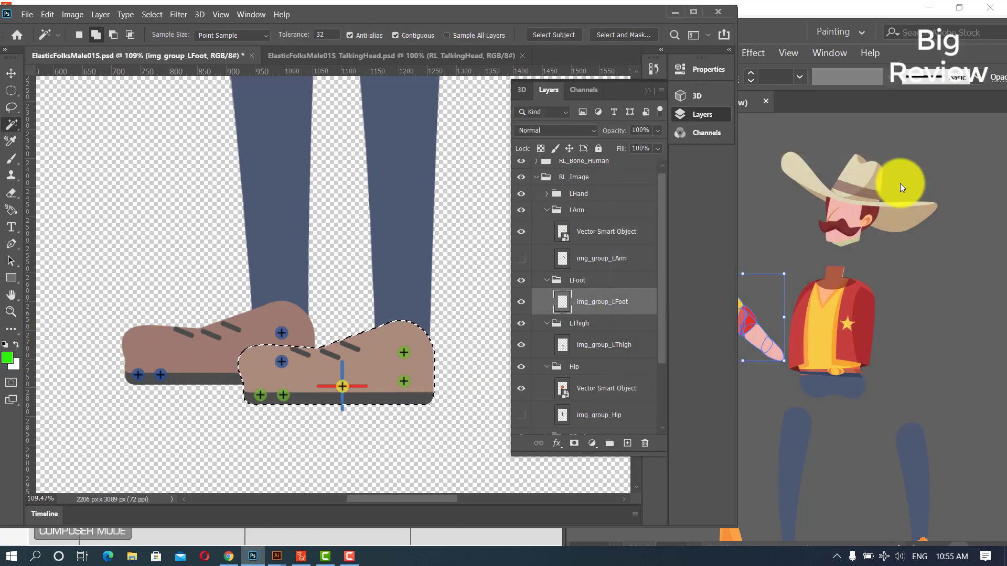
key(alt+BackSpace)
key(ctrl+z)
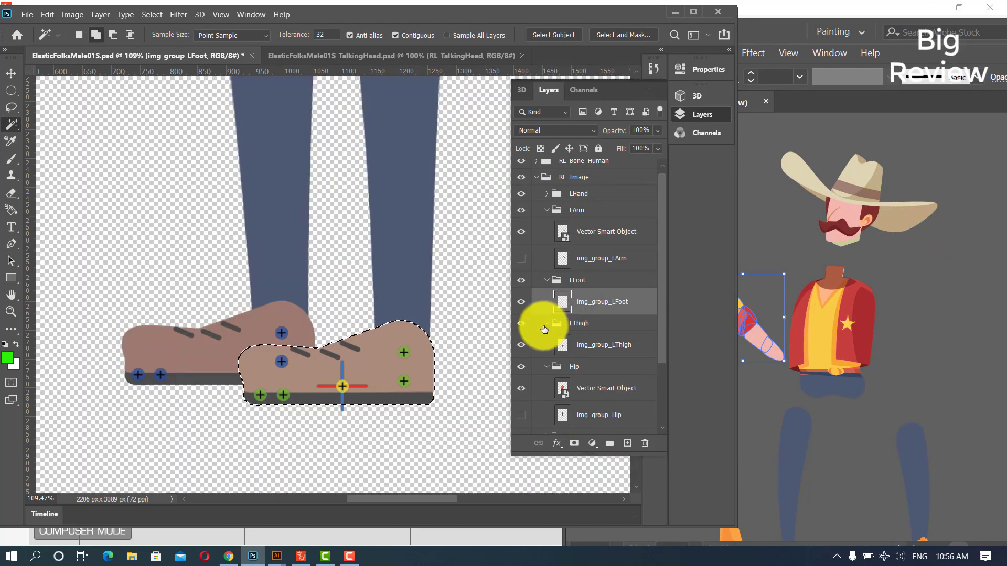
- Retry the green fill on the img_group_LFoot layer, undo it, and clear the selection around the shoe
click(520, 312)
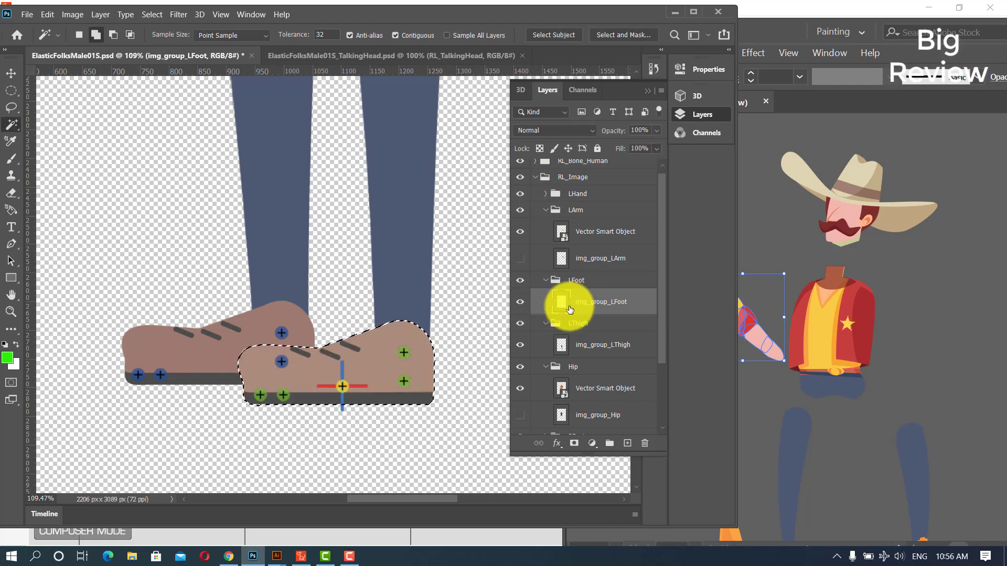
key(alt+BackSpace)
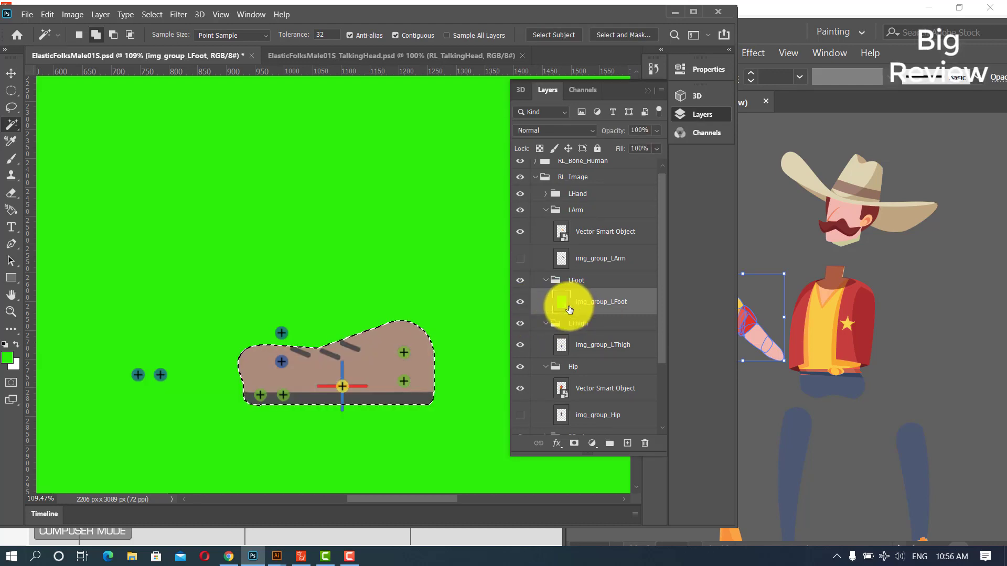
key(ctrl+z)
click(17, 73)
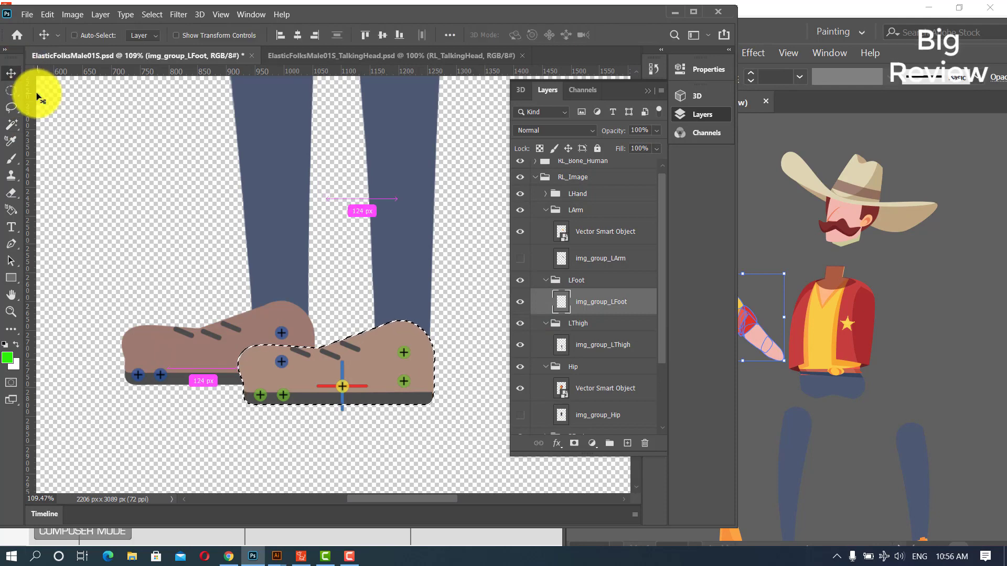
key(ctrl+d)
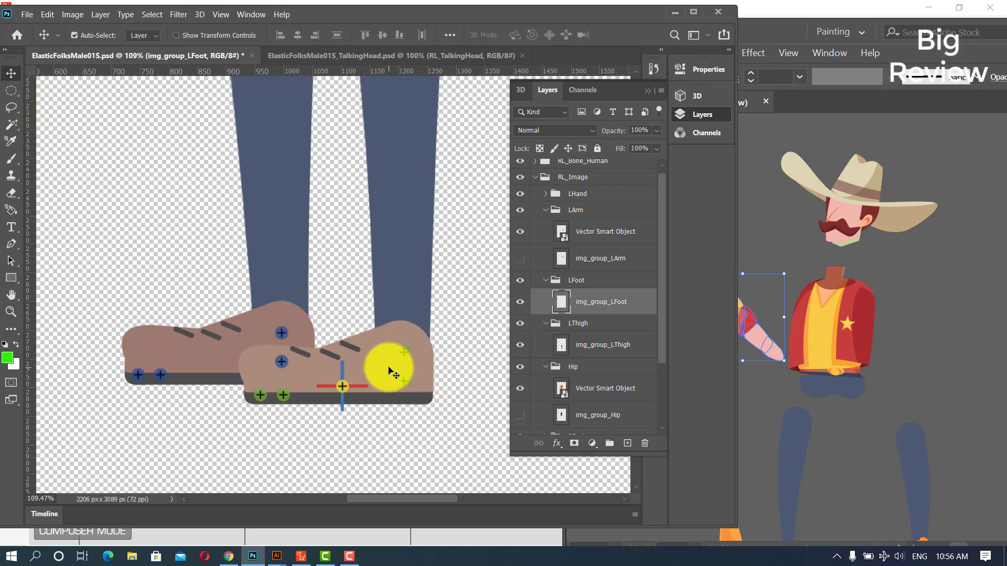
- Switch to Illustrator and deselect the arm artwork, keeping the whole Photoshop character in view for comparison
click(764, 400)
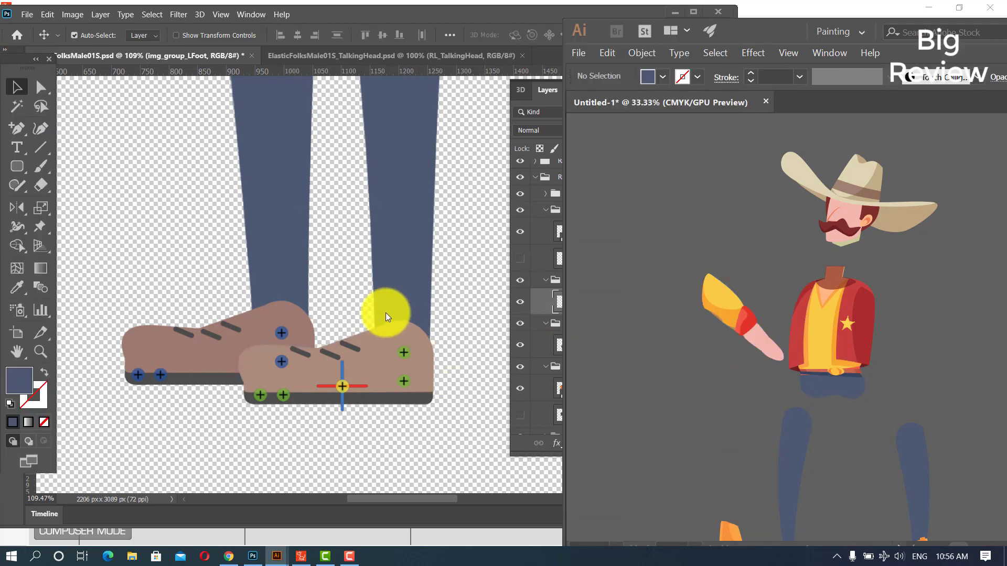
scroll(385, 316, down, 8)
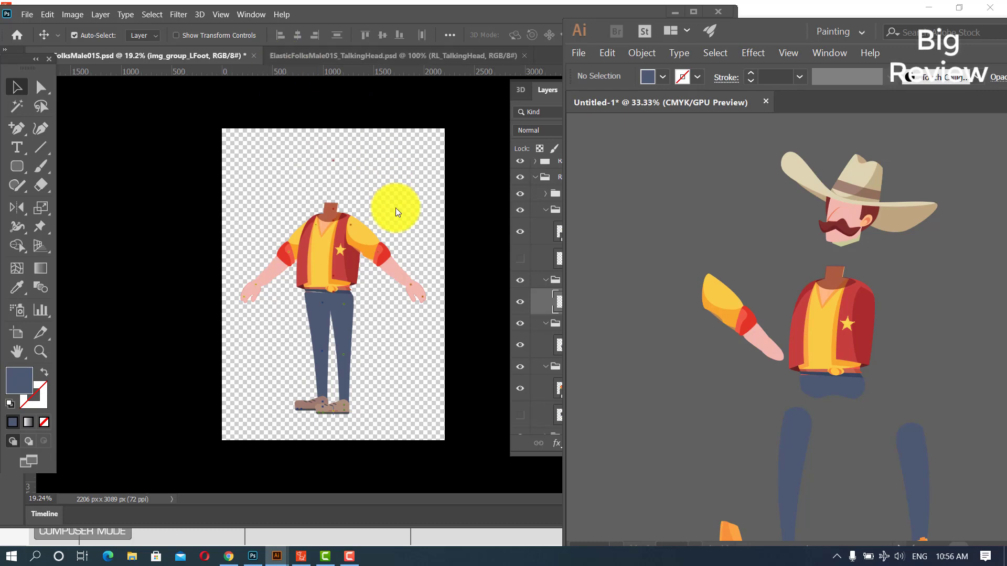
- Bring the cowboy's hat and head artwork from Illustrator into ElasticFolksMale01S_TalkingHead.psd in Photoshop as a Vector Smart Object
click(303, 59)
click(301, 56)
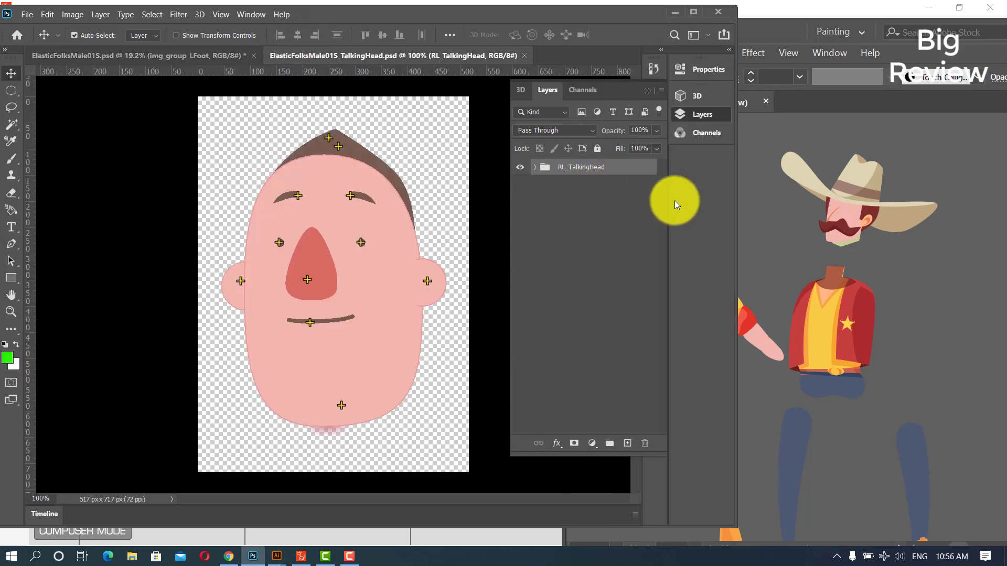
click(879, 210)
drag(950, 164, 760, 253)
drag(803, 207, 359, 286)
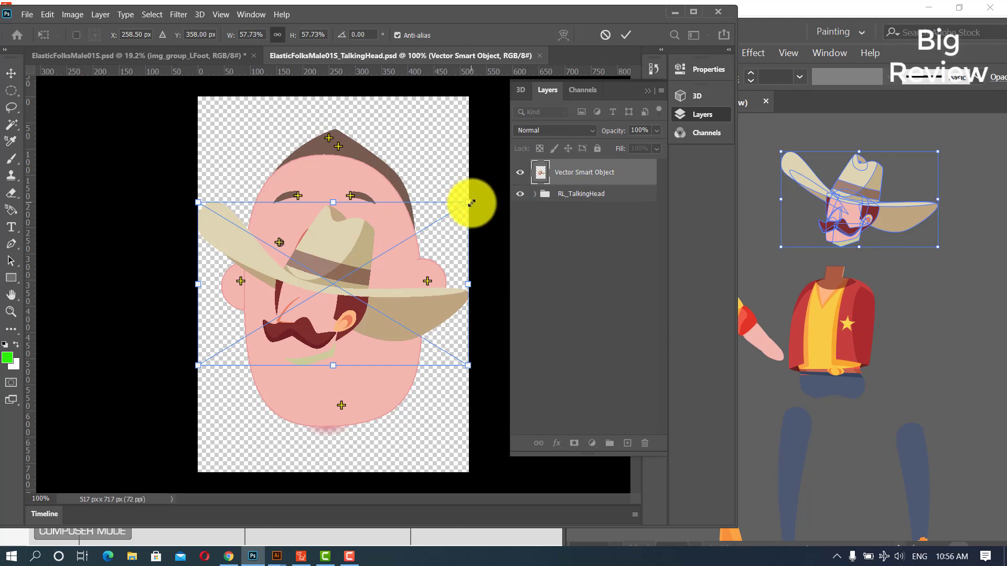
- Enlarge the placed cowboy head proportionally until its face covers the template face, position it there, and commit the placement
drag(472, 203, 607, 117)
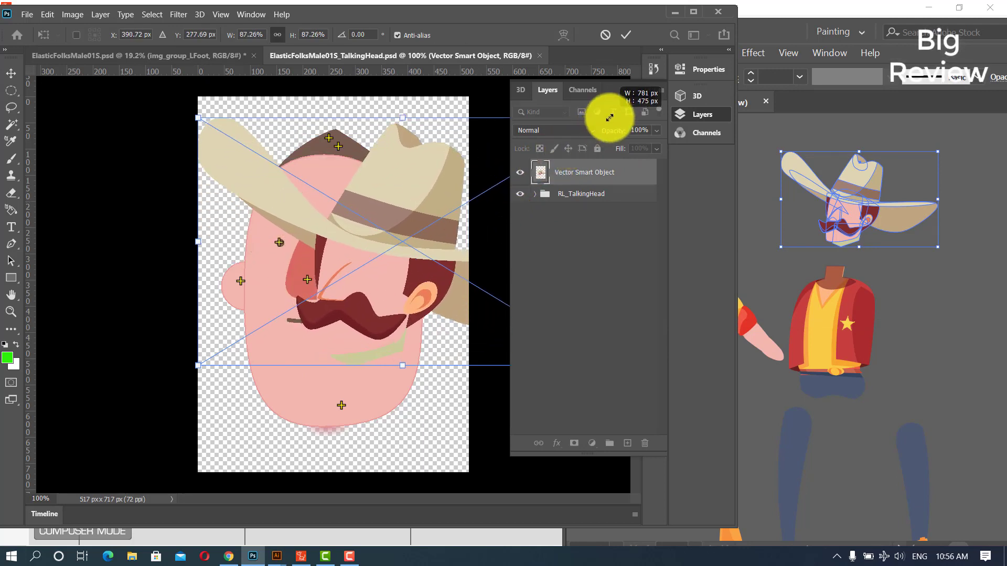
drag(197, 364, 89, 495)
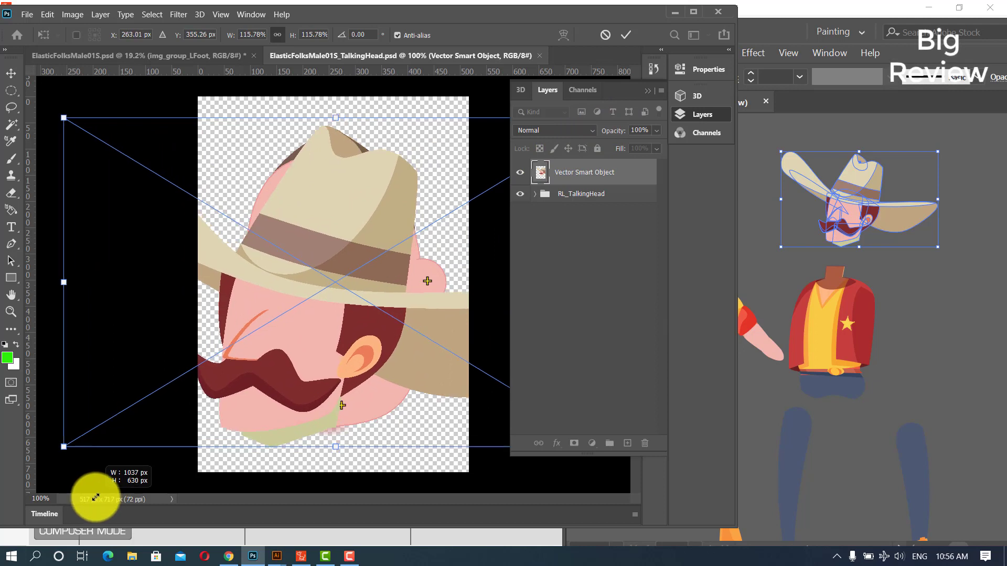
drag(60, 116, 41, 105)
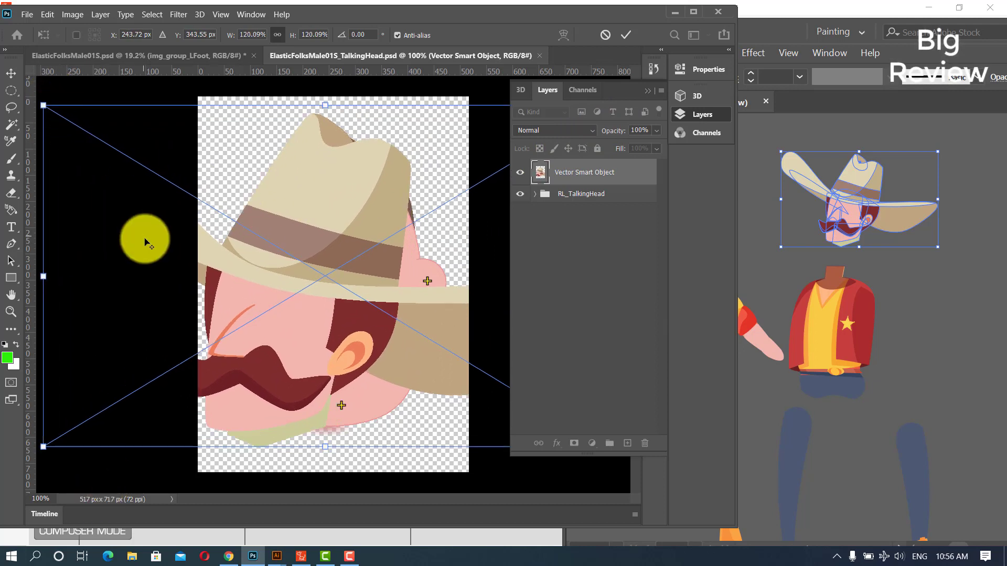
scroll(315, 281, down, 5)
drag(443, 347, 474, 367)
drag(346, 284, 351, 256)
drag(483, 195, 513, 170)
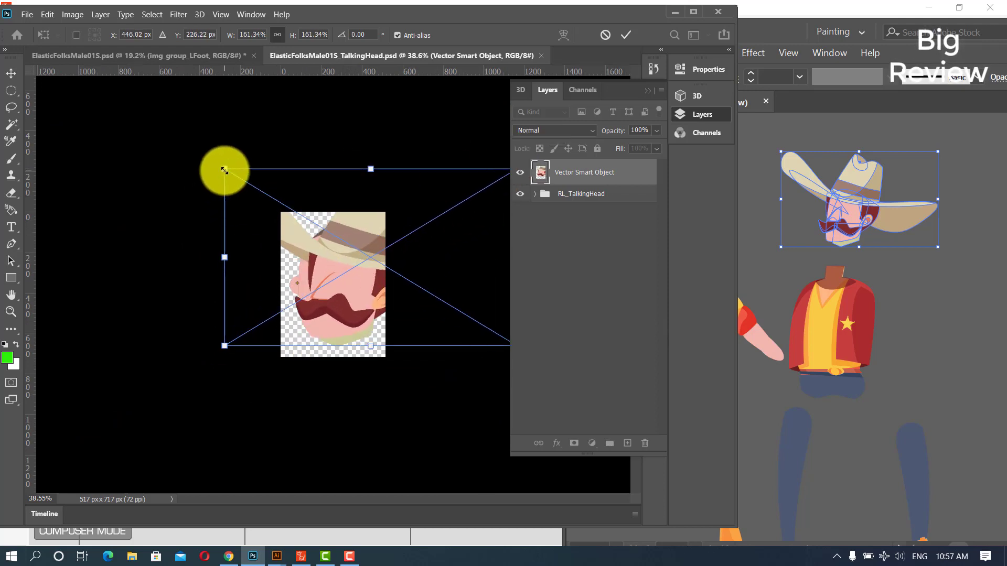
drag(225, 168, 205, 157)
mouse_move(359, 279)
mouse_down()
mouse_move(348, 285)
mouse_move(355, 269)
mouse_move(352, 283)
mouse_up()
key(Return)
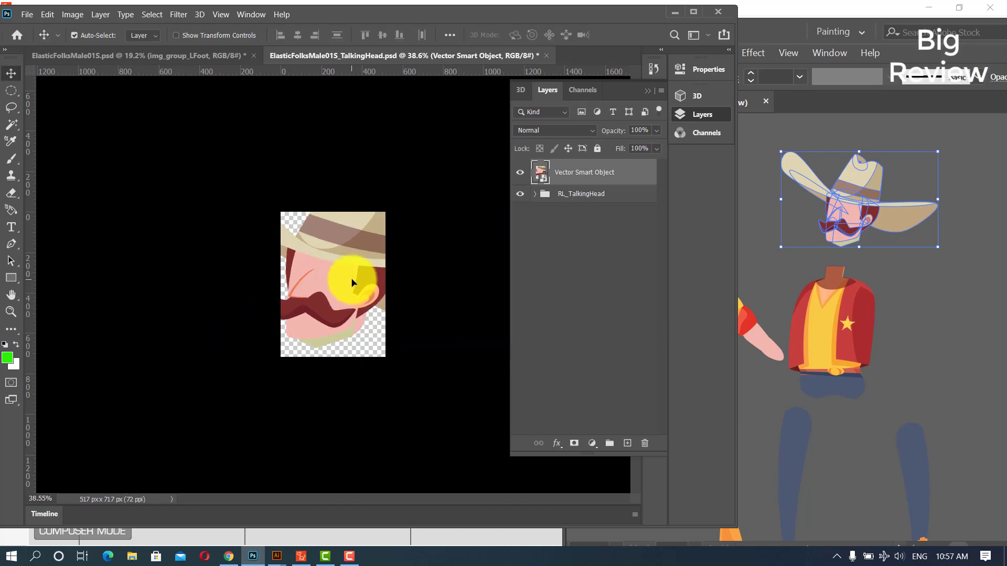
- Extend the canvas with the Crop tool to about 1593 x 1055 px to include the whole cowboy hat
scroll(362, 285, up, 7)
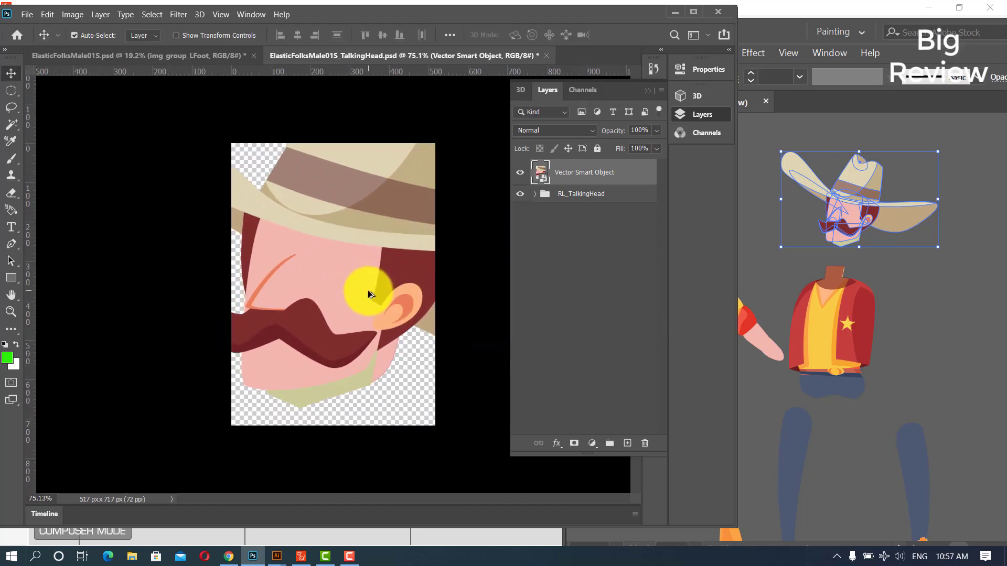
click(12, 335)
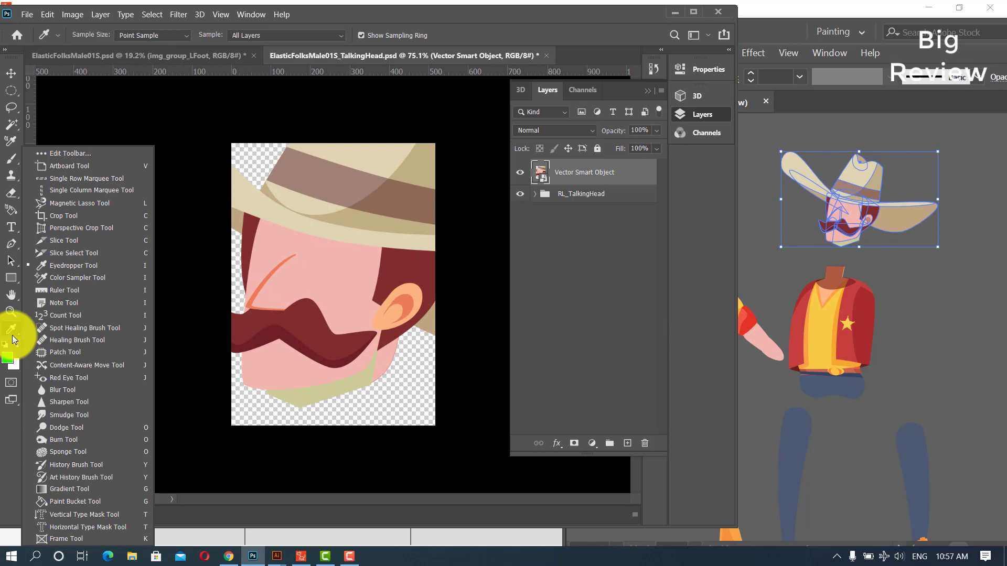
click(85, 218)
drag(224, 270, 144, 268)
scroll(197, 315, down, 10)
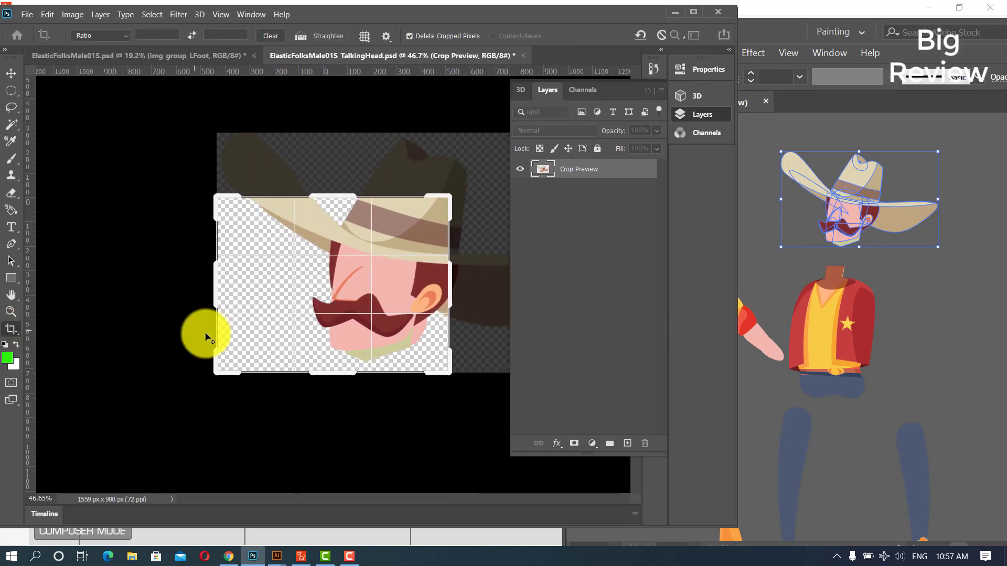
drag(406, 288, 450, 283)
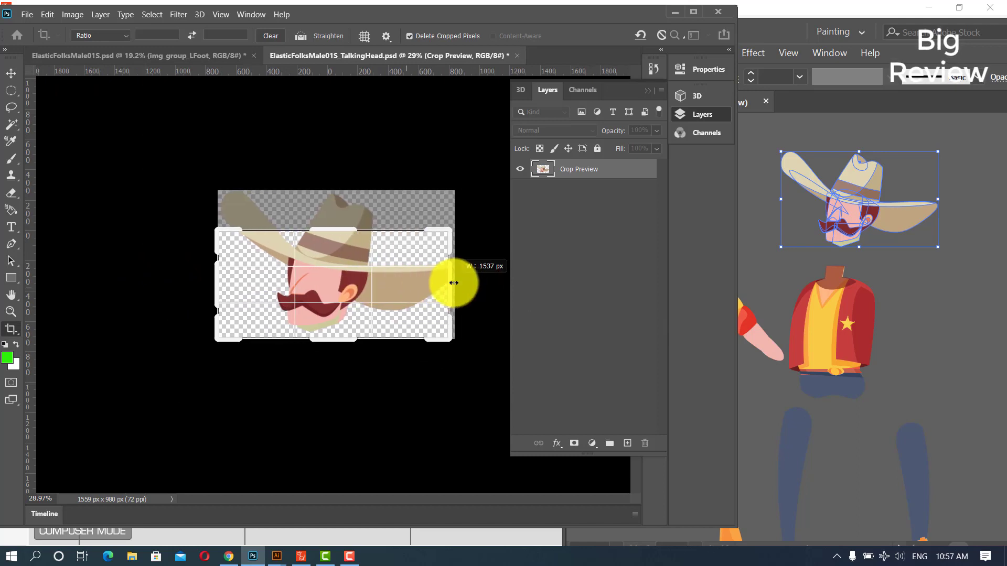
drag(348, 234, 338, 197)
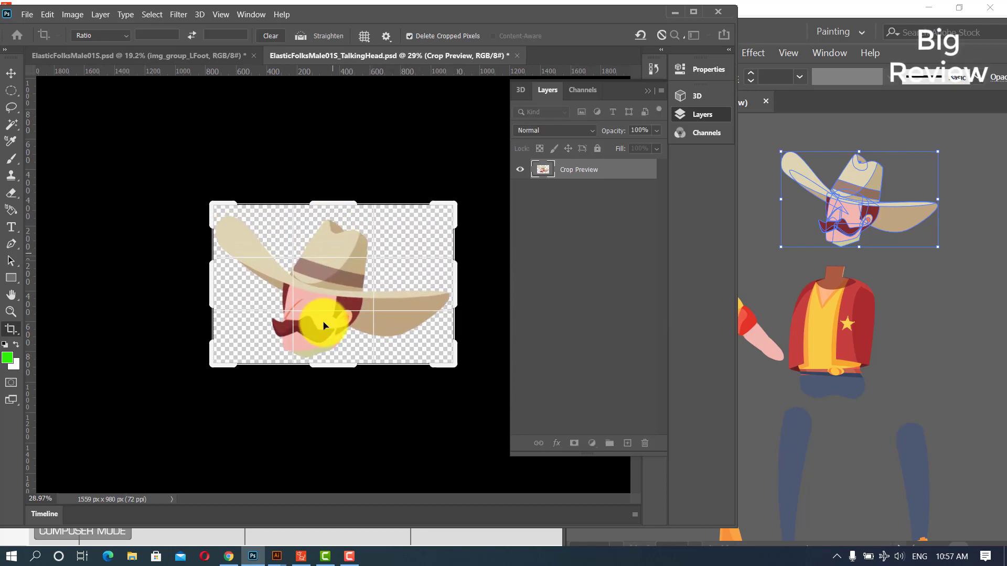
key(Return)
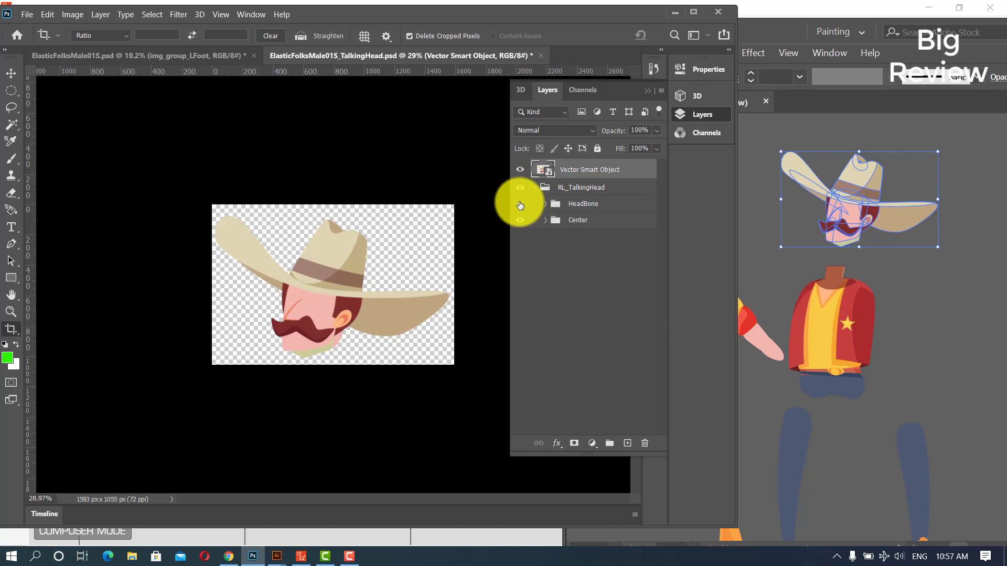
- Examine the contents of the Center and HeadBone groups and hide the Vector Smart Object to view the template head
click(545, 221)
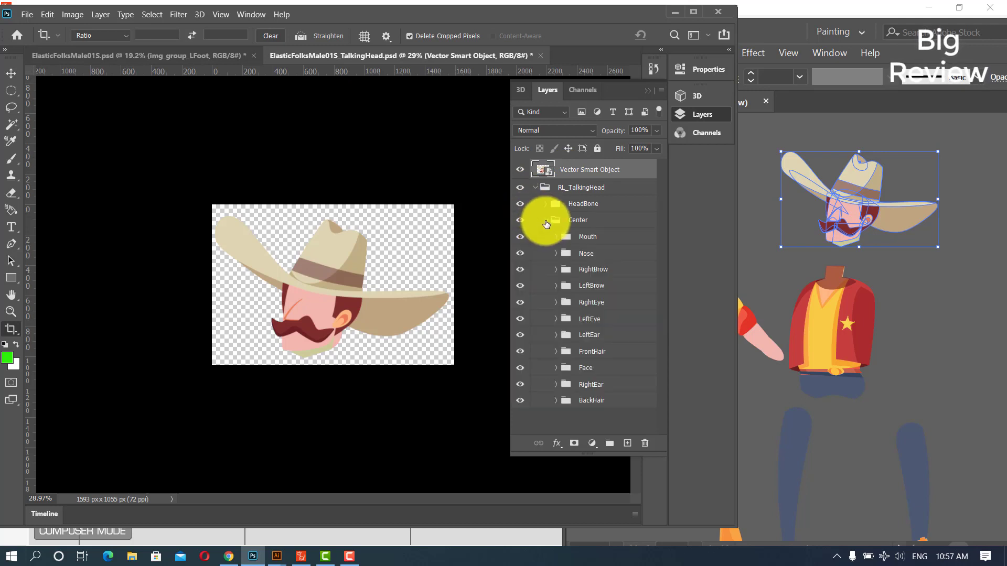
click(546, 220)
click(544, 205)
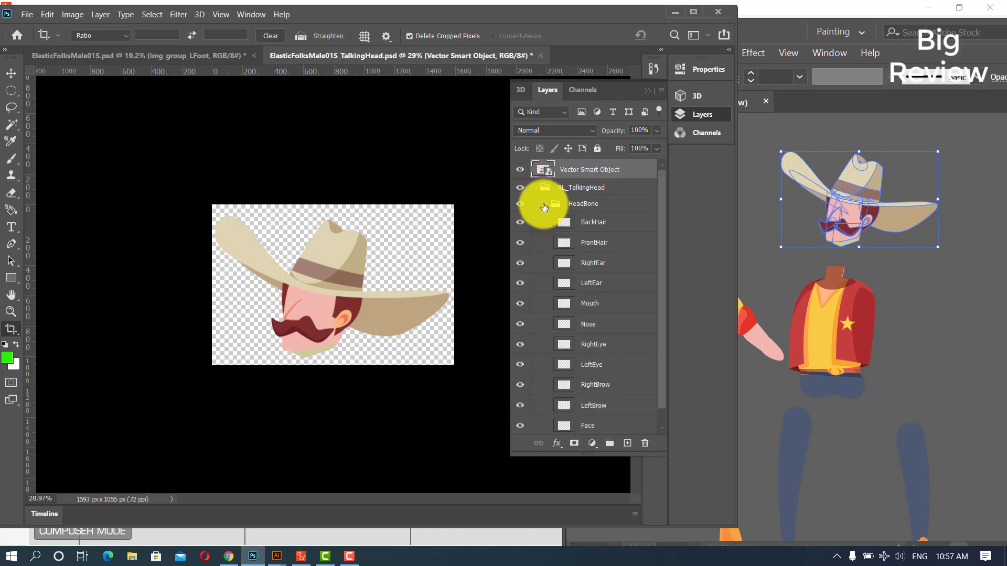
click(544, 206)
click(520, 169)
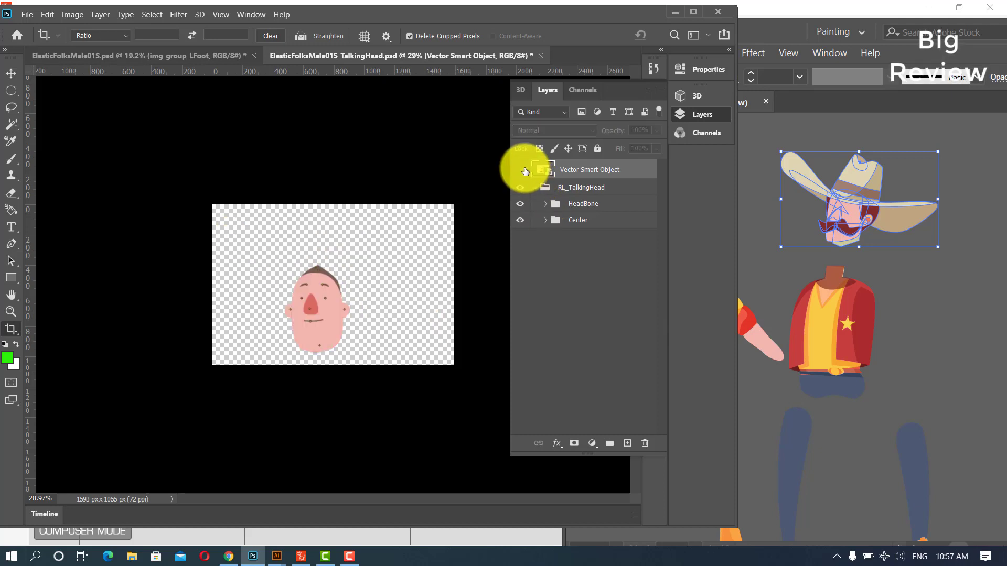
- Move the Vector Smart Object into the NSFace group above Layer 11, show it, and hide Layer 11
click(332, 331)
click(11, 73)
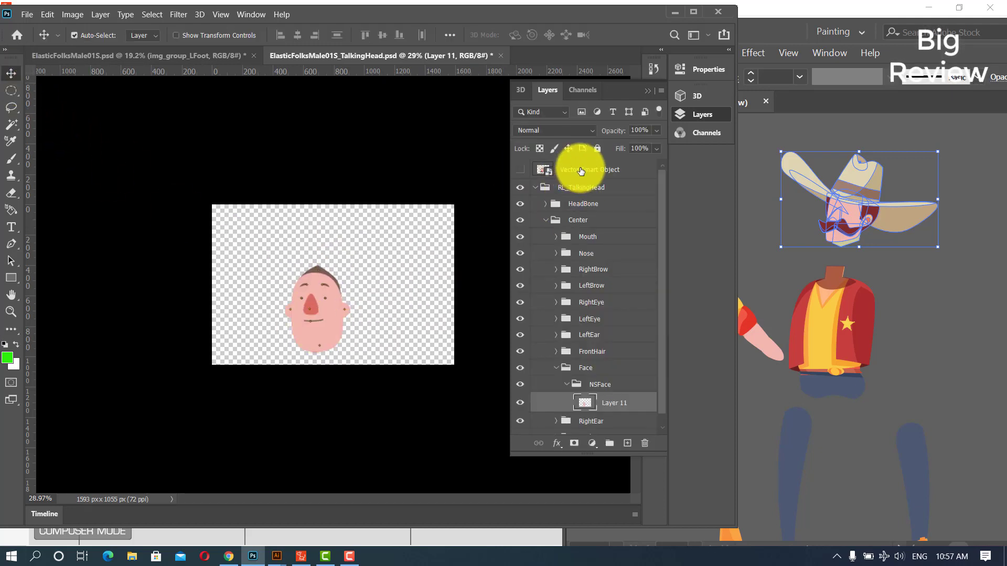
drag(582, 168, 615, 399)
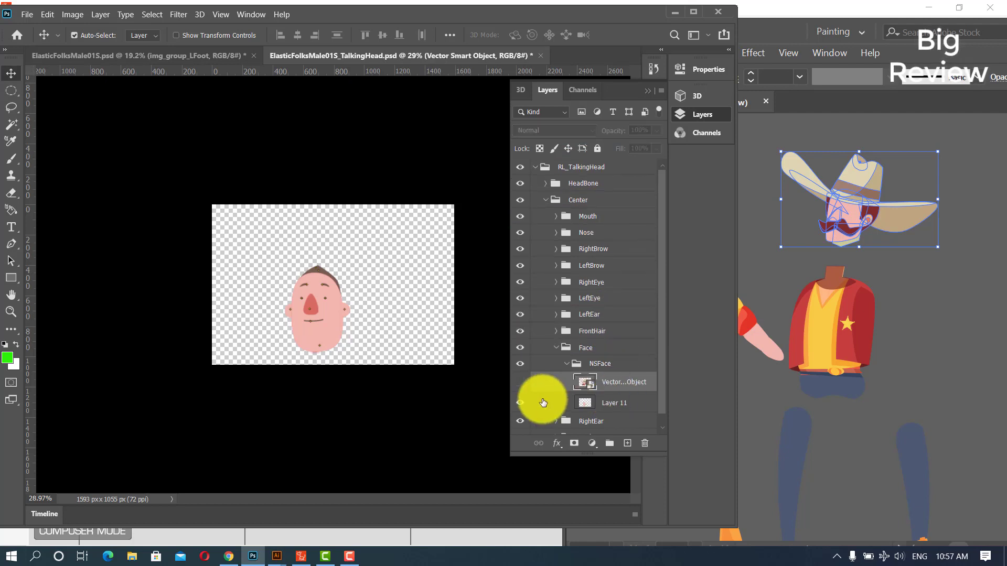
click(519, 382)
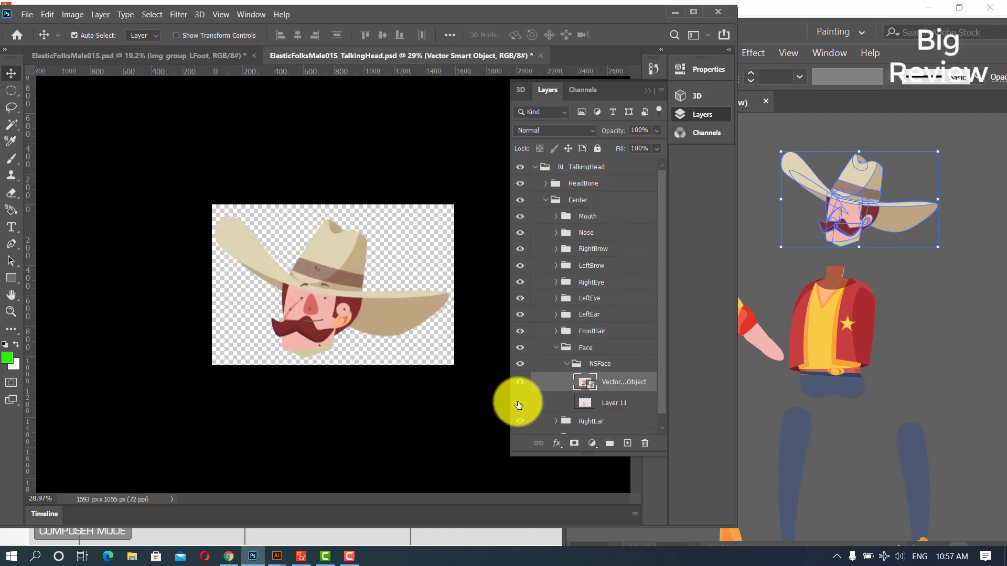
click(519, 403)
- Move the Mouth bone marker and the template's normal mouth onto the chin area below the cowboy's moustache
scroll(285, 329, up, 5)
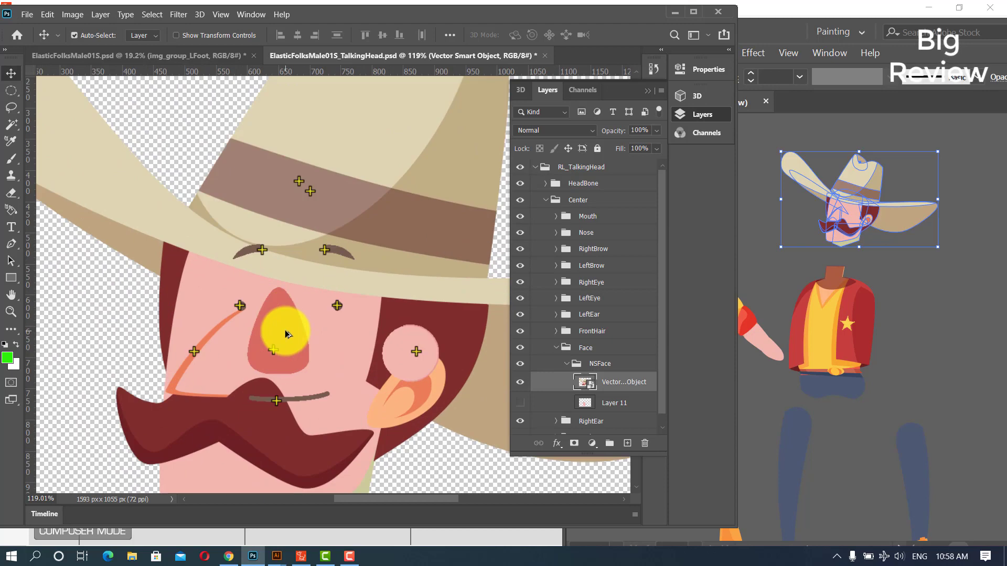
scroll(284, 329, down, 5)
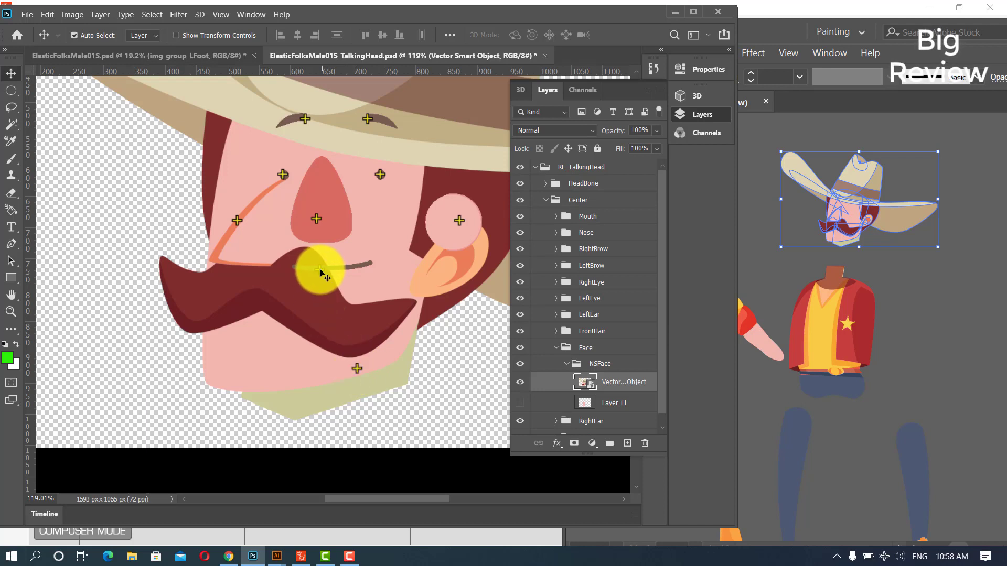
drag(321, 270, 278, 335)
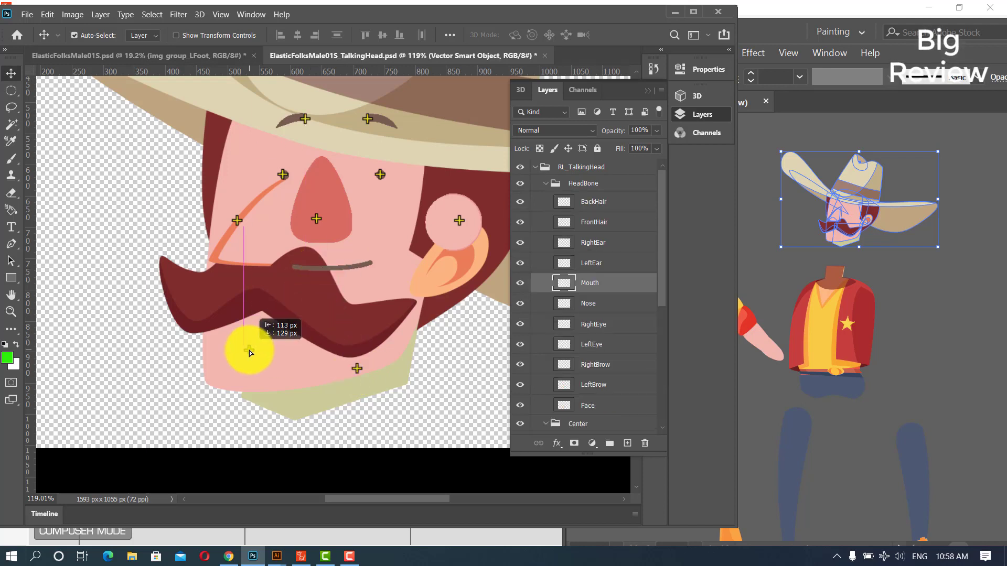
drag(322, 270, 256, 354)
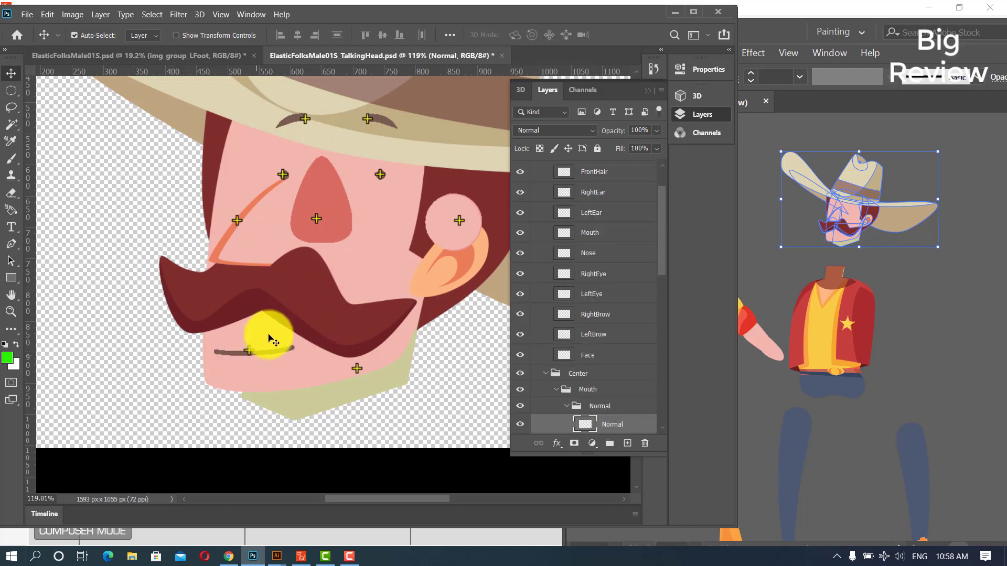
- Place the RightEar bone at the face's hair edge and the Nose bone on the cowboy's nose, deleting the template nose
drag(234, 218, 190, 202)
drag(319, 219, 278, 239)
key(Delete)
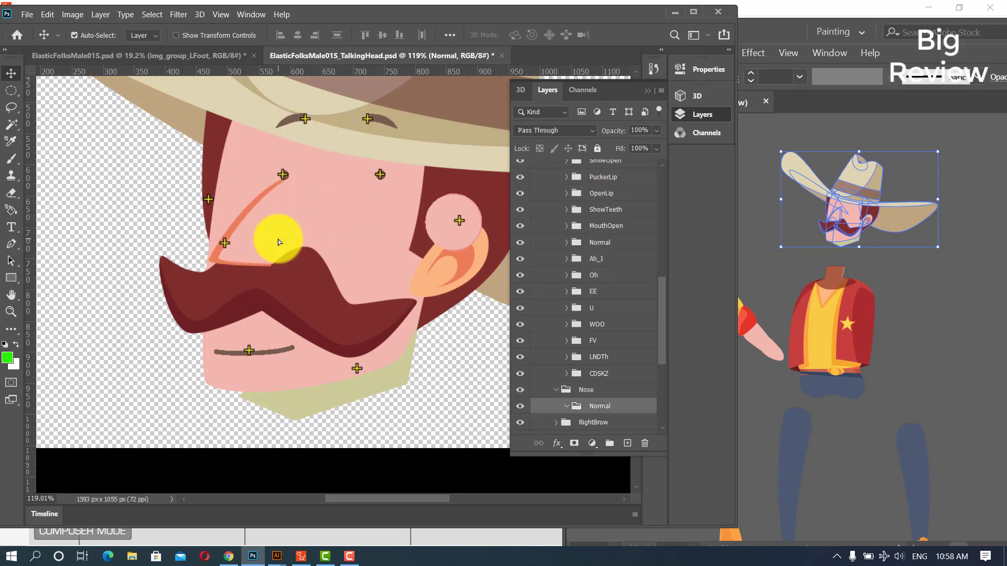
- Fit the eyes and their bones on either side of the nose line and the LeftEar bone on the cowboy's ear, deleting the template's left ear
drag(283, 175, 246, 179)
click(275, 179)
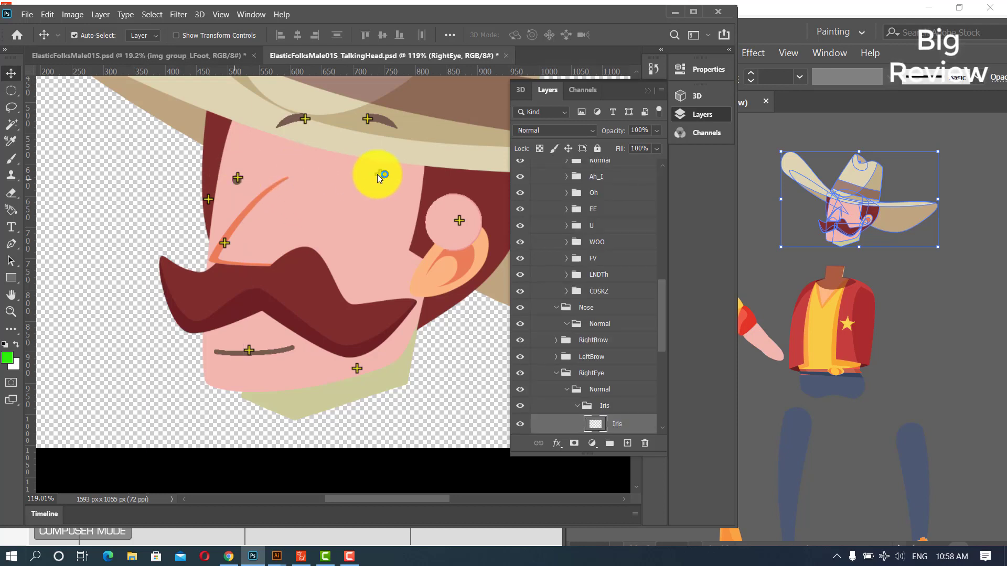
drag(377, 175, 323, 186)
drag(456, 220, 447, 271)
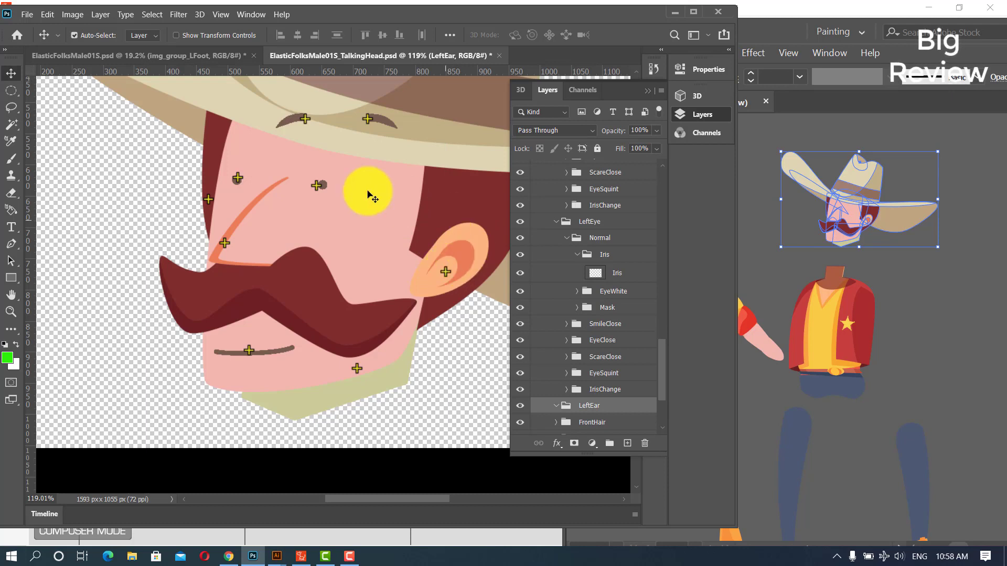
- Move the right and left eyebrows with their bones just above the eyes, and collapse the Center and HeadBone groups
drag(305, 119, 243, 164)
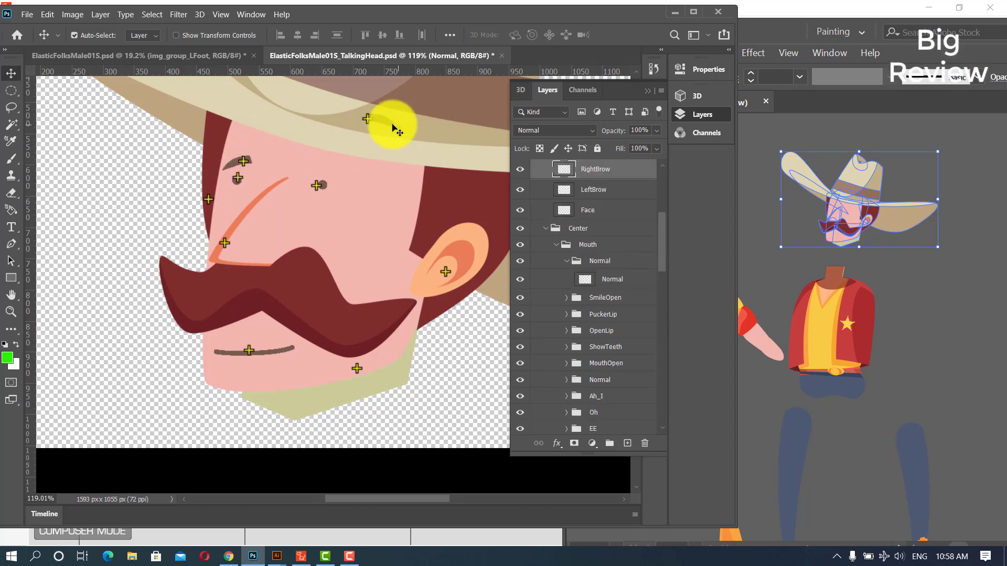
drag(387, 124, 328, 164)
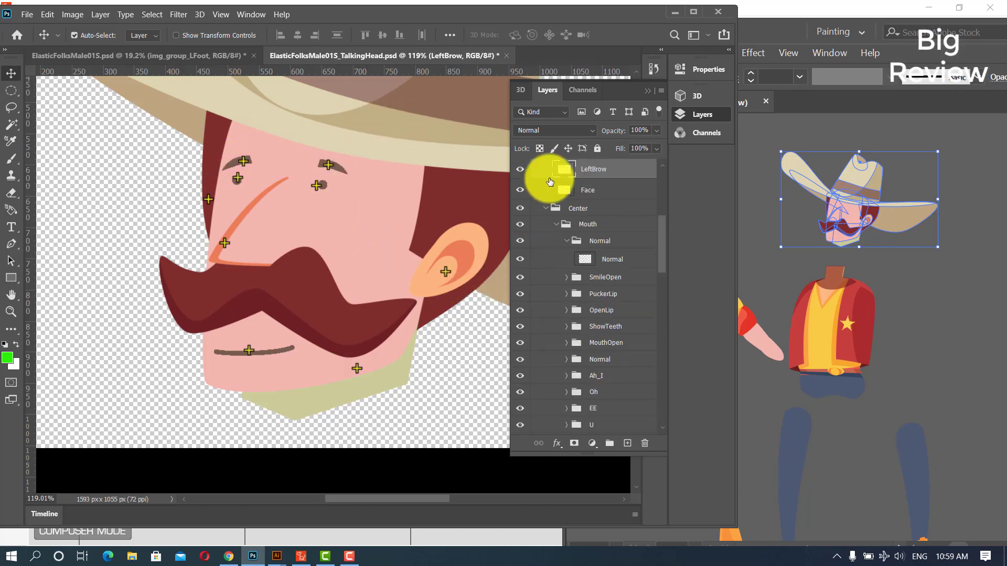
click(547, 208)
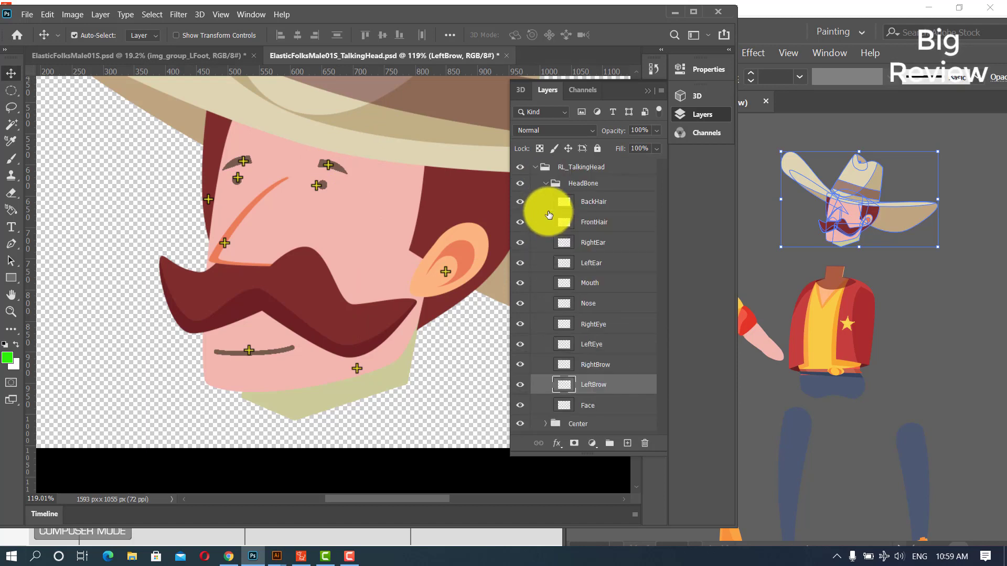
click(548, 192)
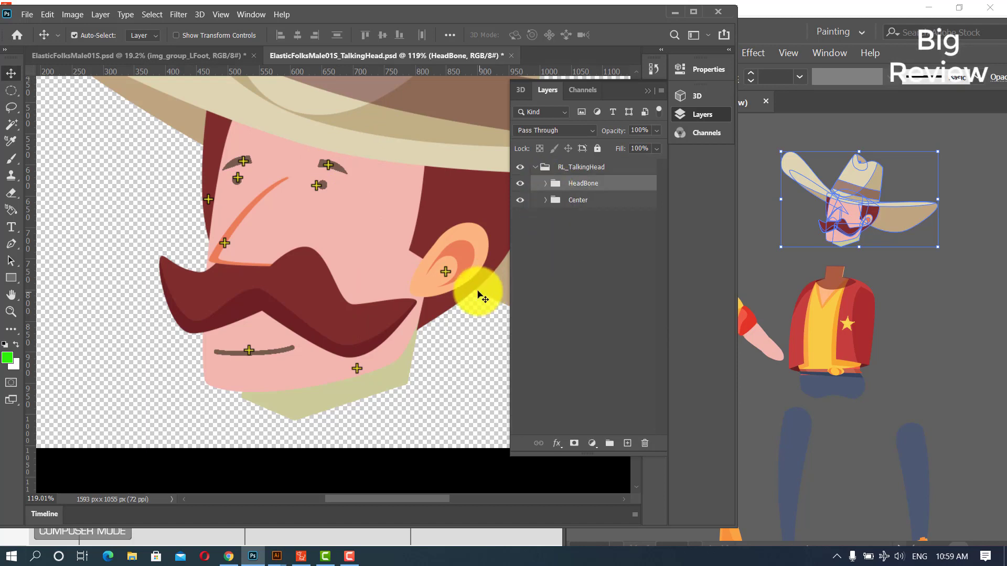
- Save ElasticFolksMale01S_TalkingHead.psd and the body document ElasticFolksMale01S.psd
click(495, 290)
scroll(461, 310, down, 5)
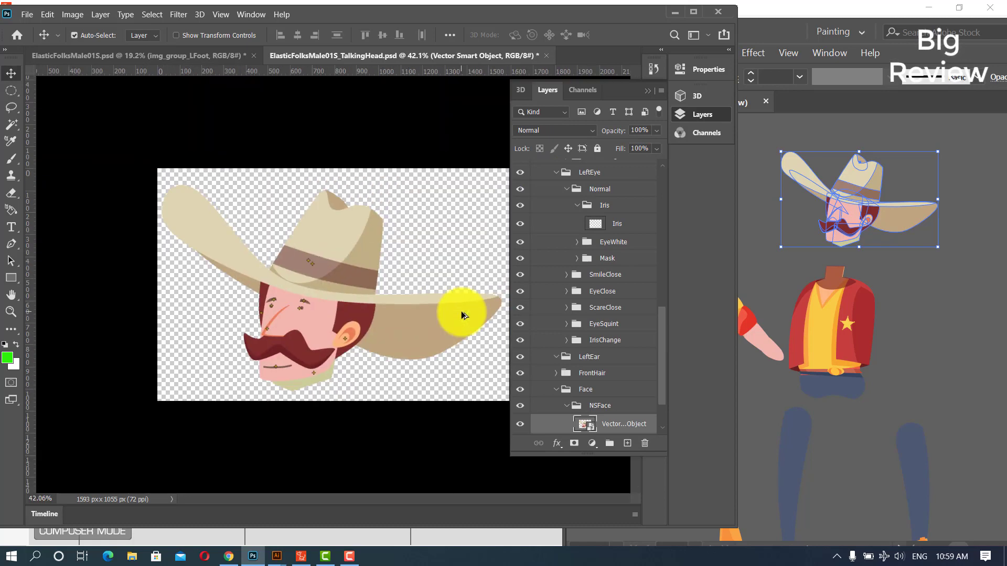
scroll(325, 372, up, 3)
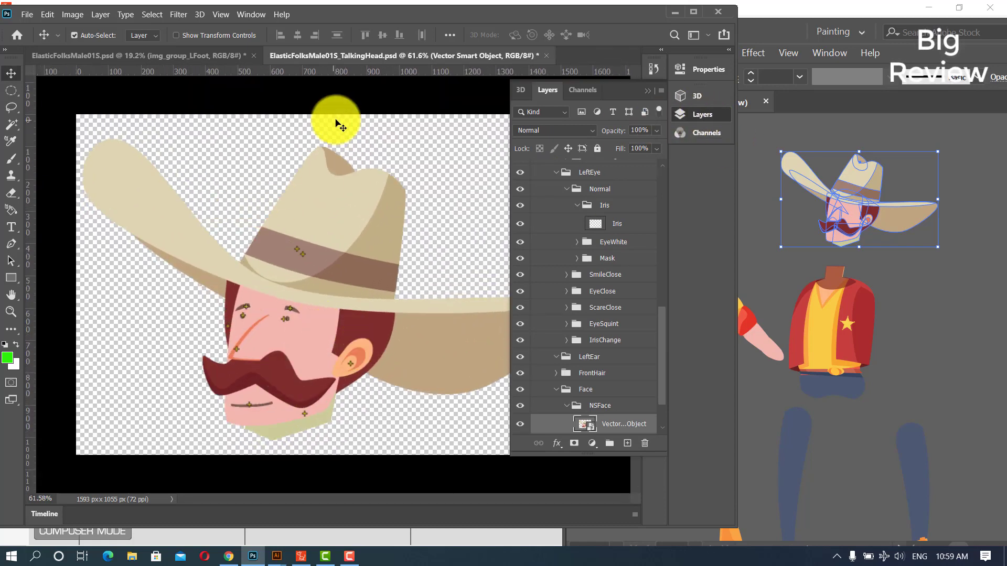
click(21, 14)
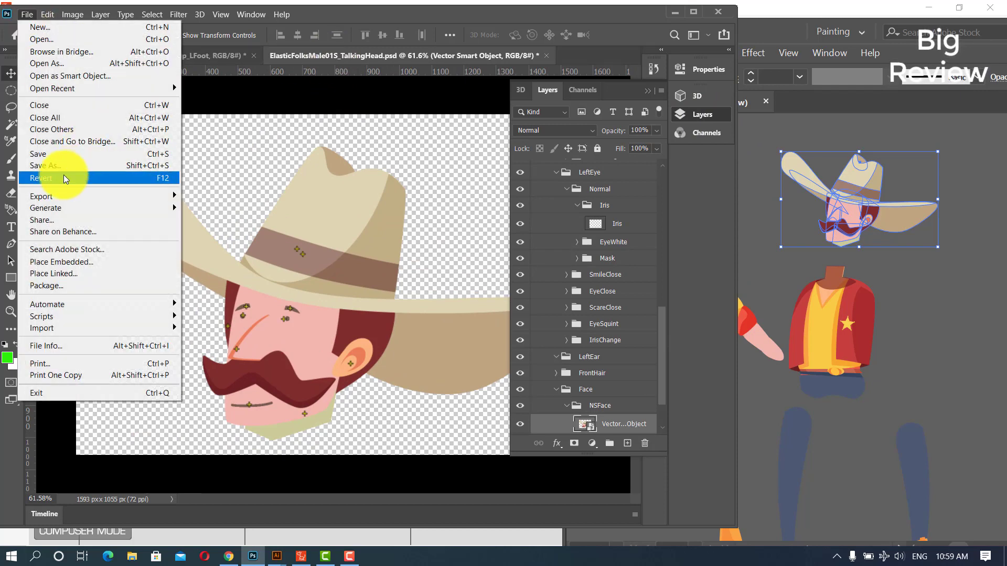
click(64, 153)
click(176, 56)
click(27, 15)
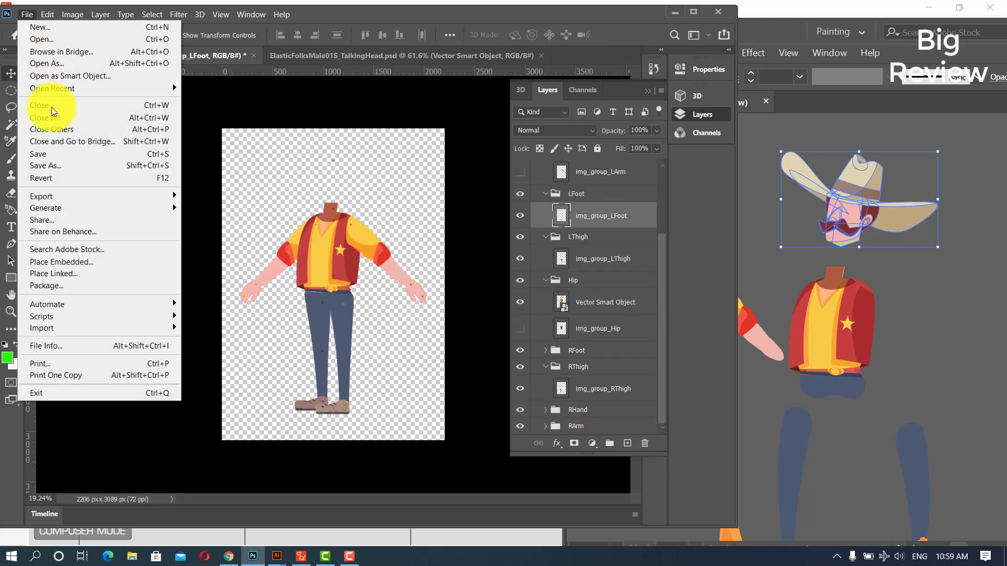
click(56, 152)
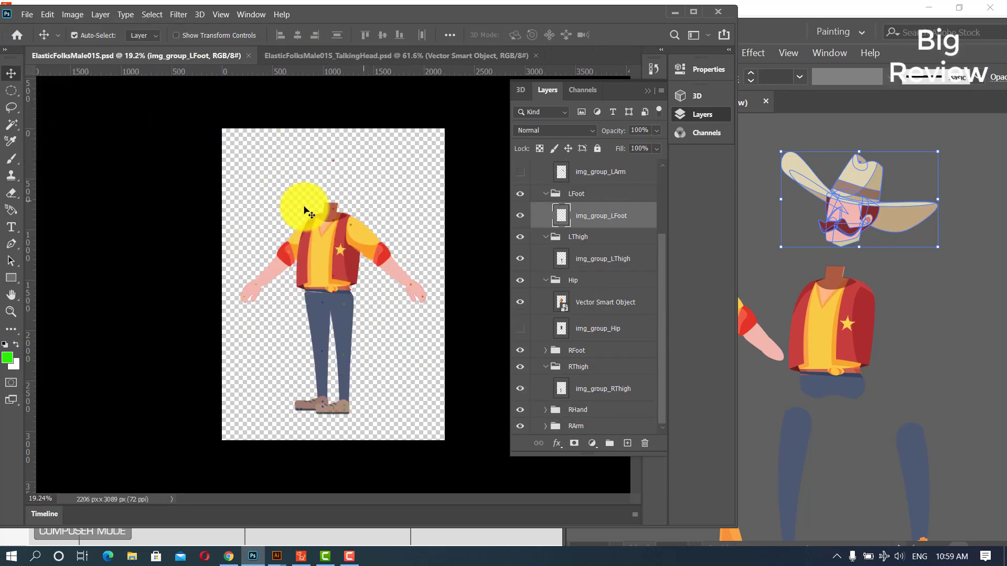
- Switch to Cartoon Animator's composer, enlarge the cowboy's face to about 143% and fit the head on the neck
click(301, 556)
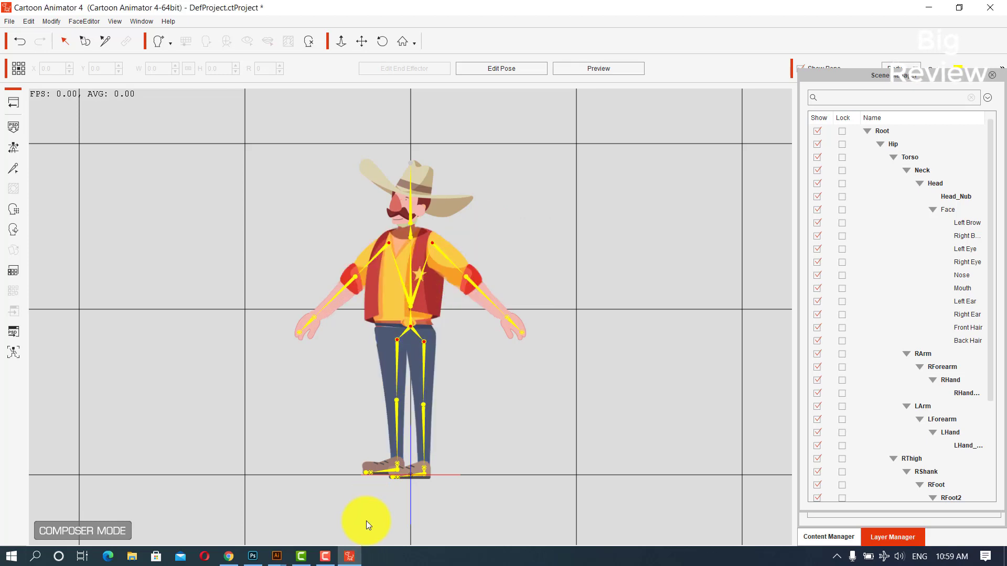
click(323, 563)
click(324, 562)
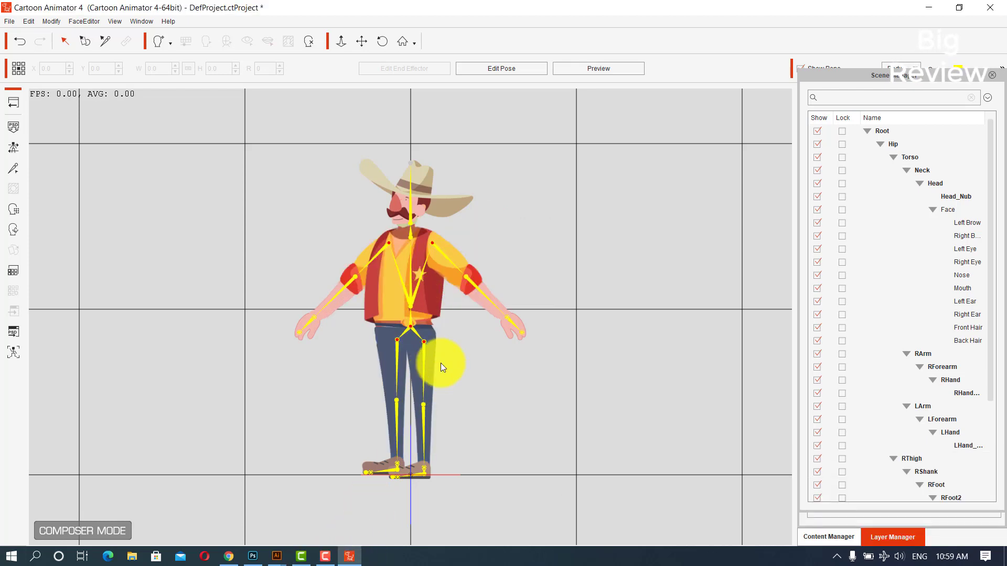
scroll(401, 247, up, 5)
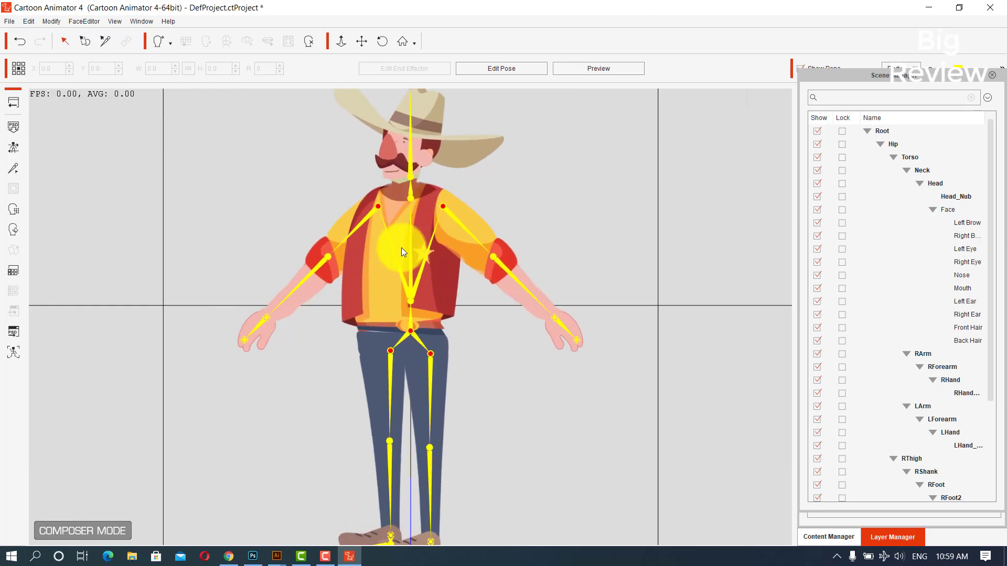
scroll(402, 248, up, 3)
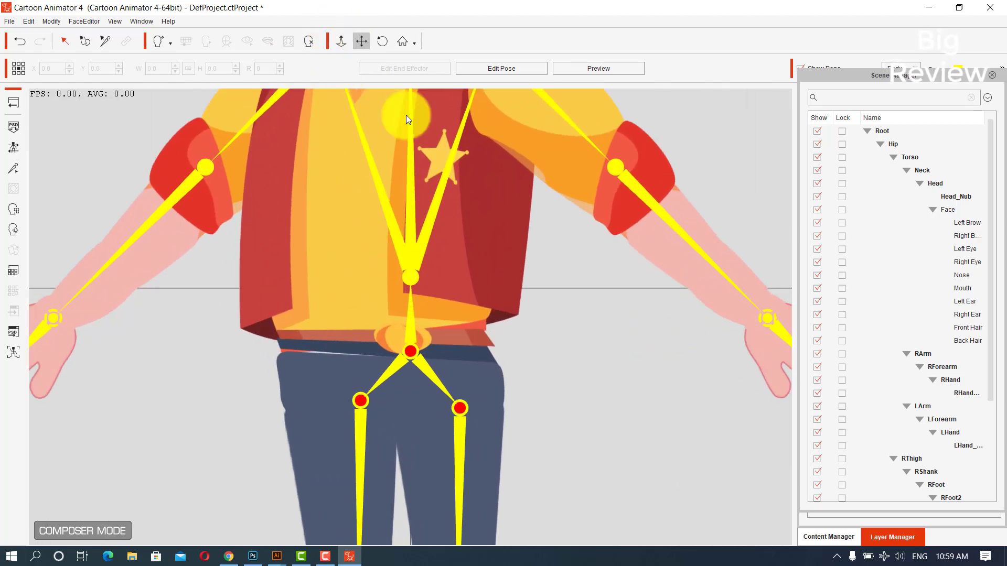
drag(438, 138, 451, 364)
drag(434, 301, 389, 352)
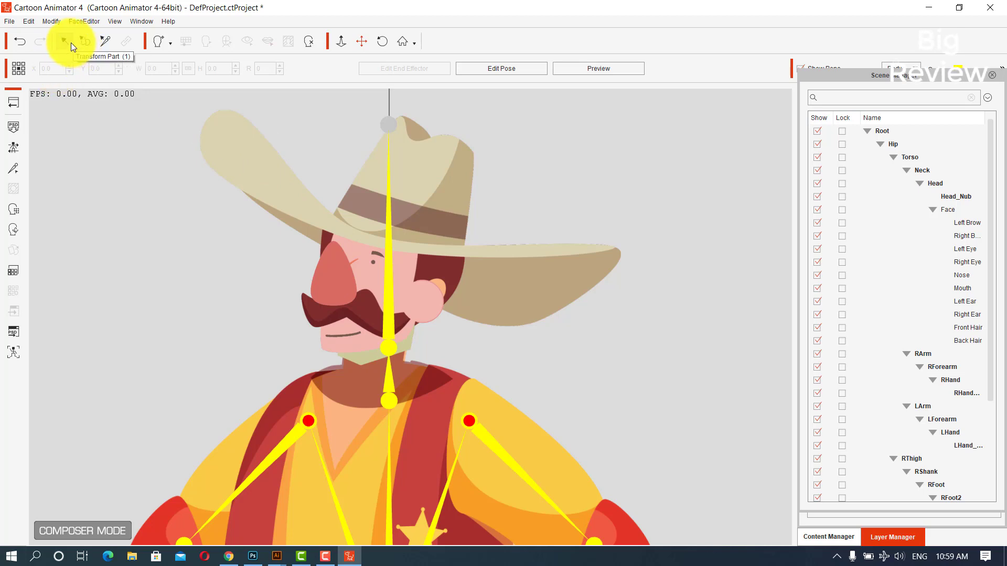
mouse_move(430, 211)
mouse_down()
mouse_move(440, 231)
mouse_move(424, 189)
mouse_move(436, 225)
mouse_up()
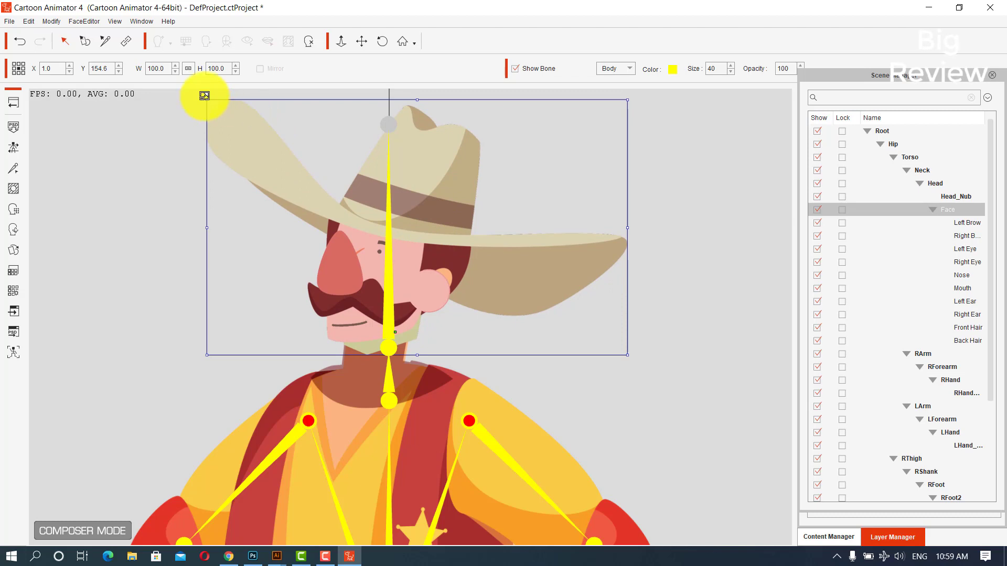
drag(207, 99, 74, 46)
mouse_move(440, 247)
mouse_down()
mouse_move(435, 267)
mouse_move(435, 244)
mouse_move(455, 258)
mouse_up()
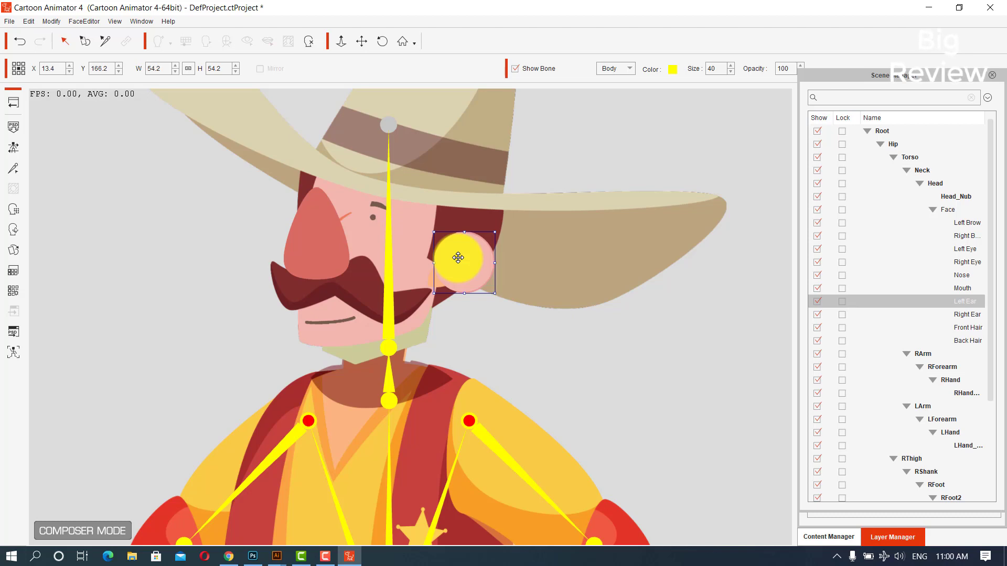
- Remove the leftover template left ear and nose so only the cowboy's own features cover the face
drag(457, 258, 412, 274)
click(429, 244)
click(305, 261)
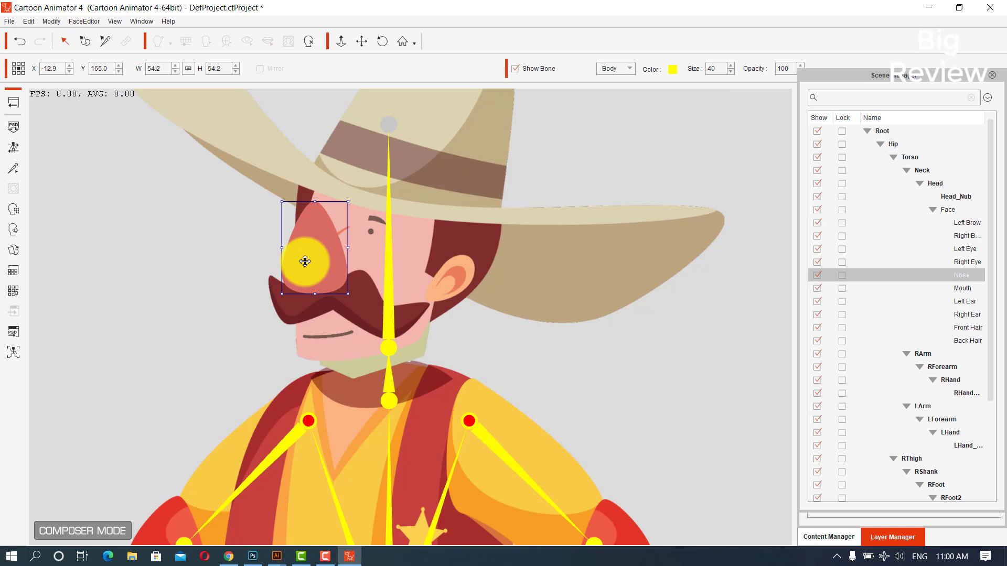
drag(305, 261, 326, 261)
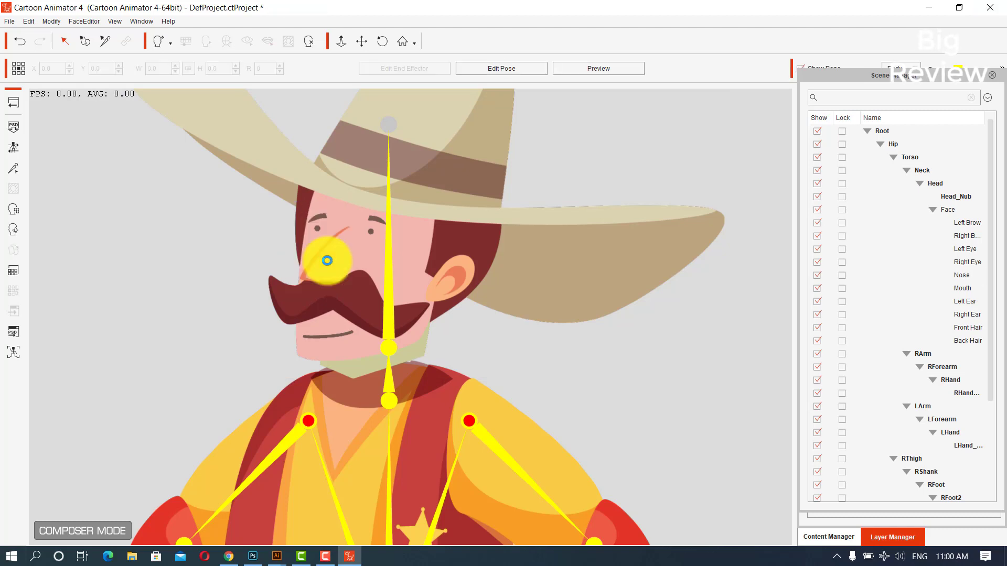
- Return the character to Stage mode, scale it to about 143.6% and move it to the middle of the stage
scroll(570, 378, down, 10)
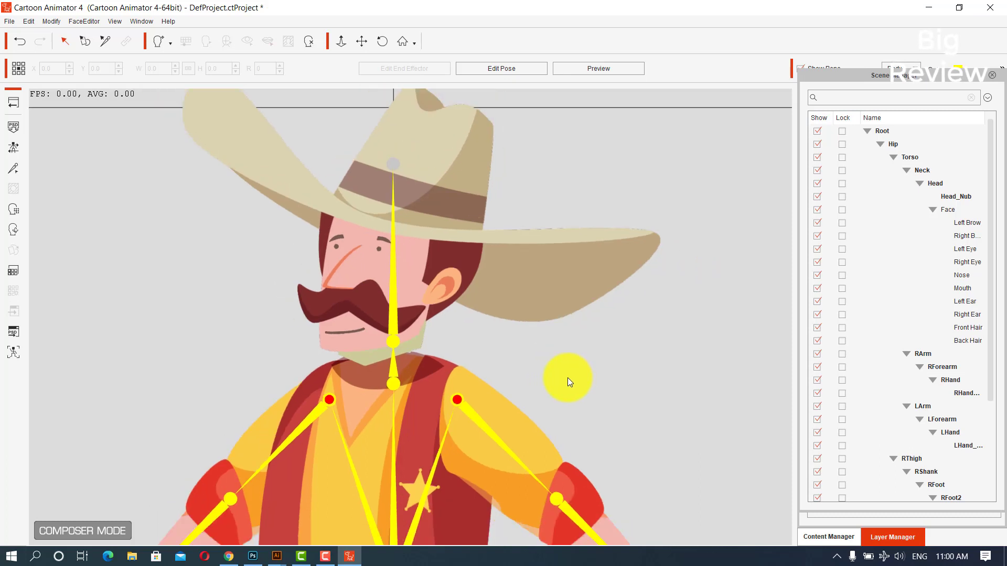
scroll(563, 380, down, 3)
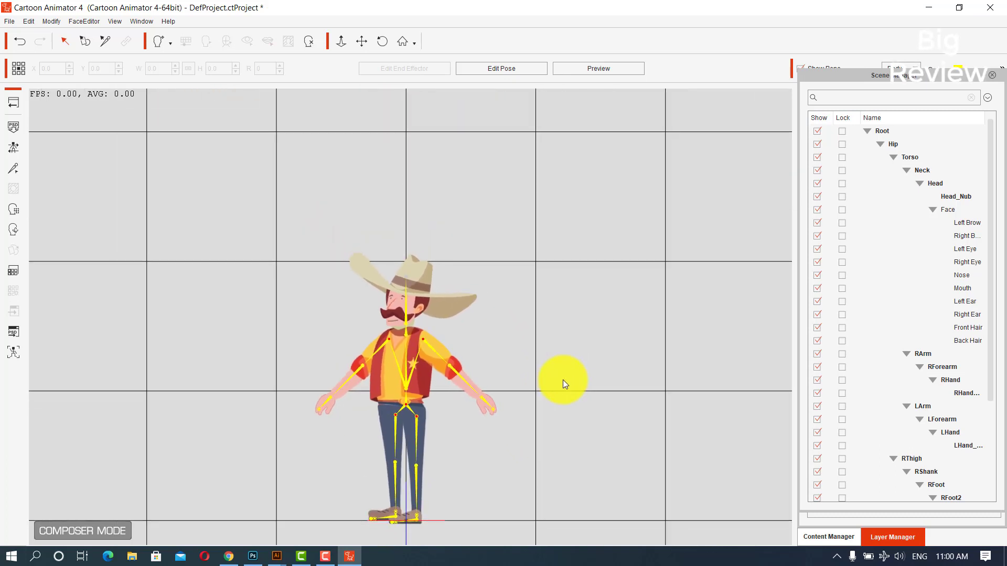
click(10, 100)
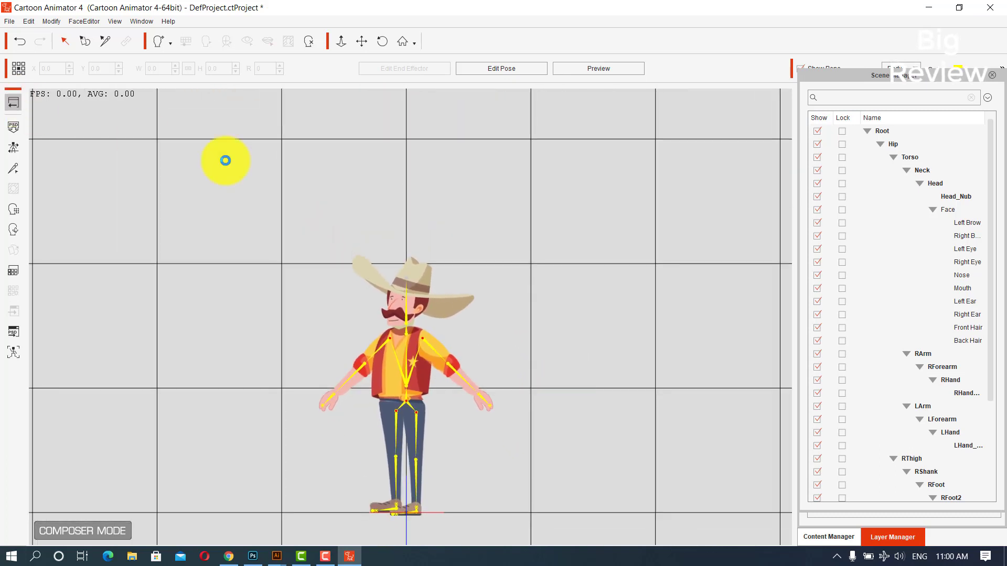
click(471, 237)
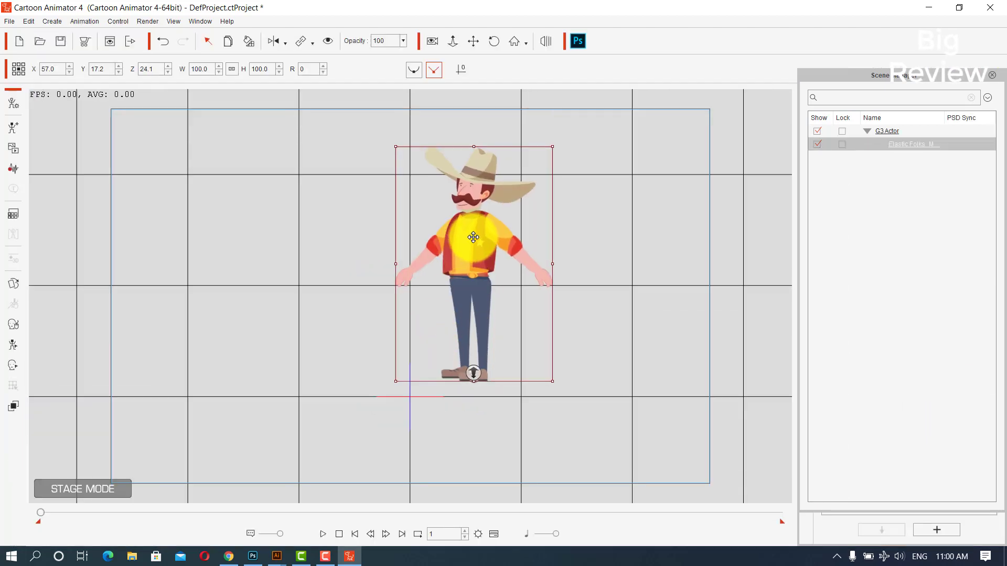
click(549, 388)
drag(557, 382, 589, 438)
drag(483, 252, 473, 321)
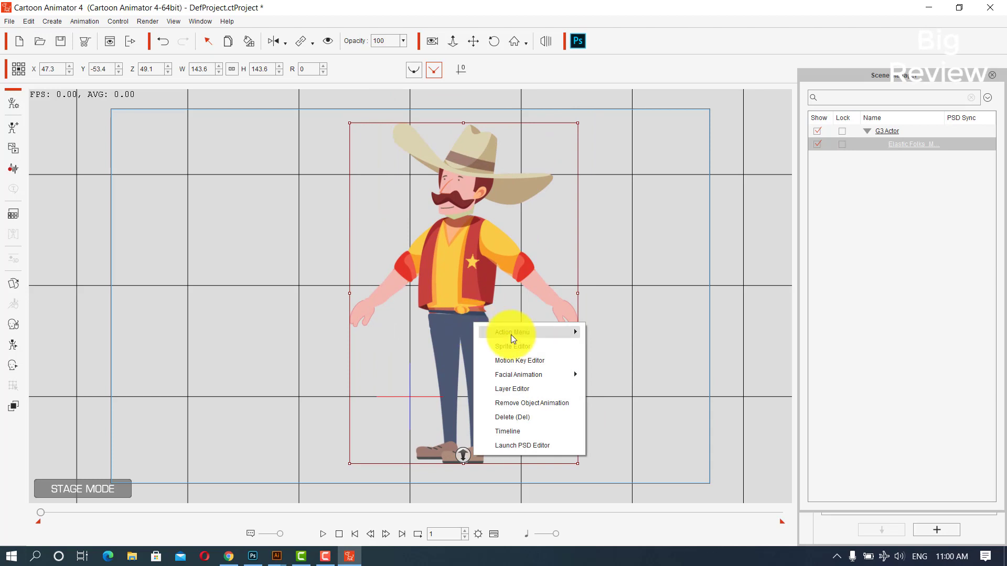
- Test a walking action on the character, go back to the first frame and undo the action
mouse_move(511, 335)
click(644, 417)
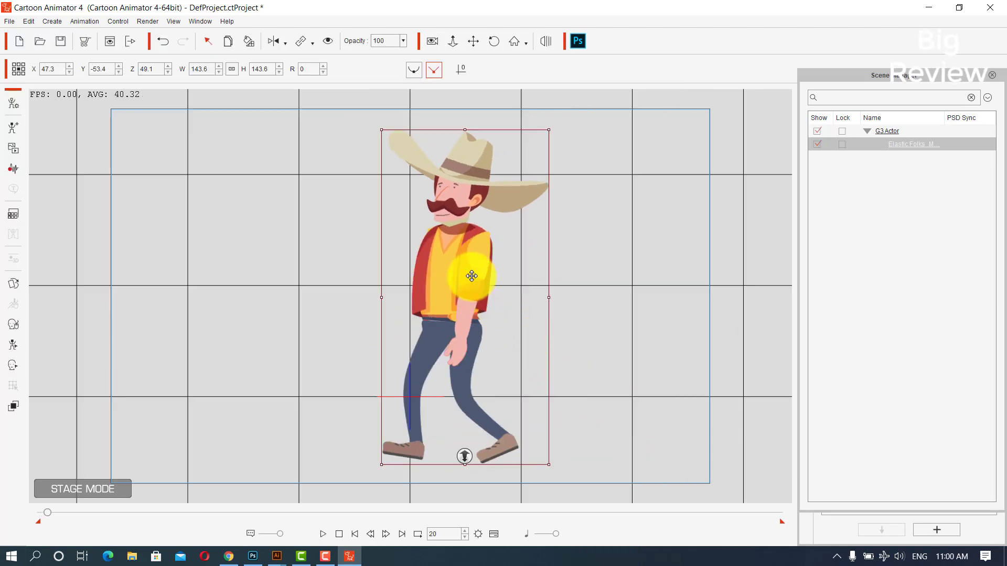
click(42, 512)
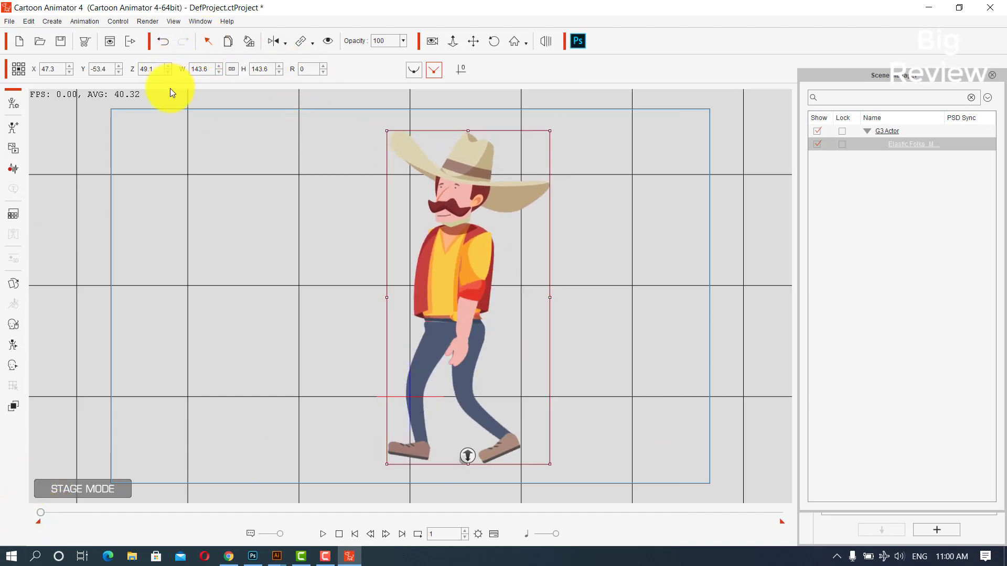
key(ctrl+z)
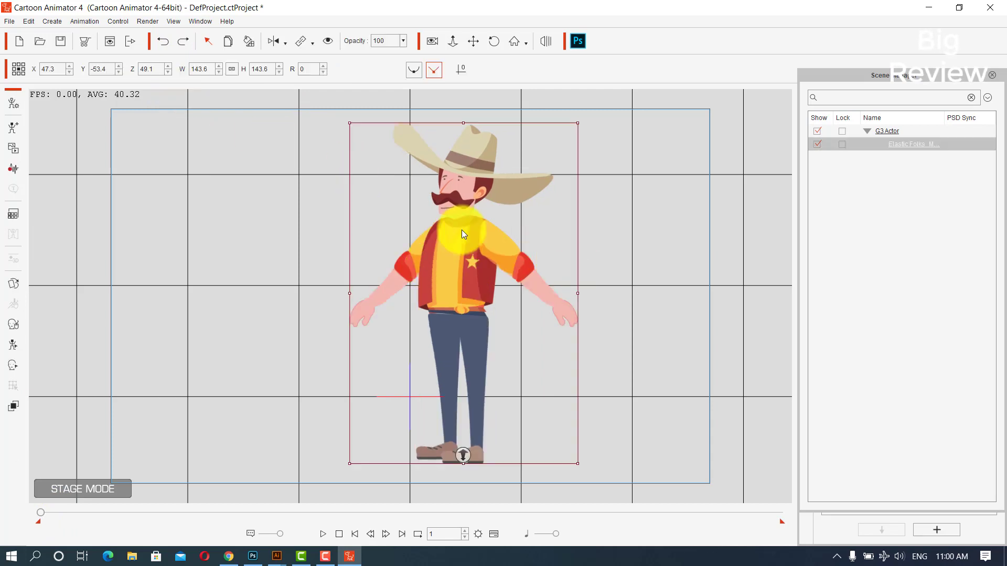
- Add the character to the custom actor library's Character folder as "cow boy" and save the project
click(992, 75)
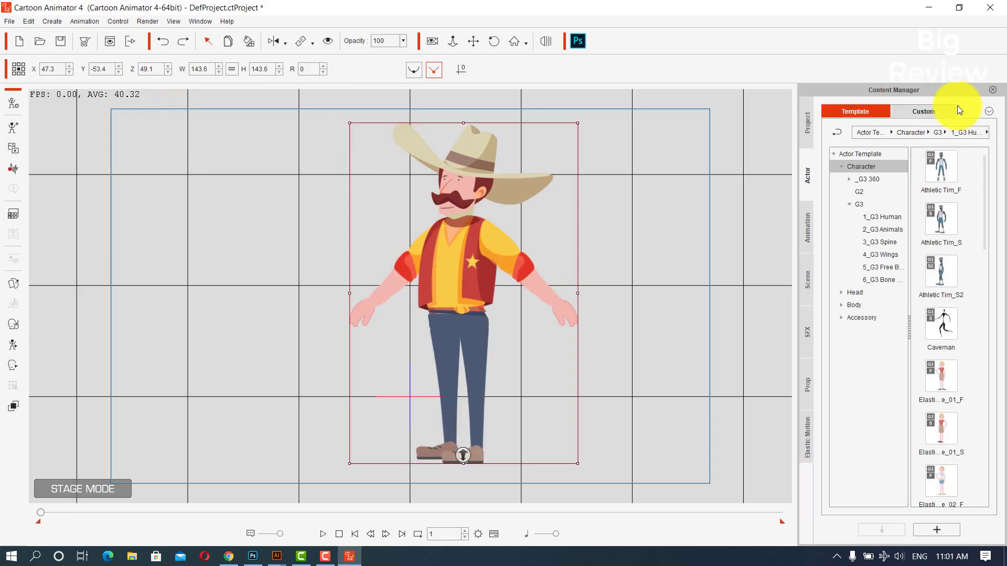
click(940, 113)
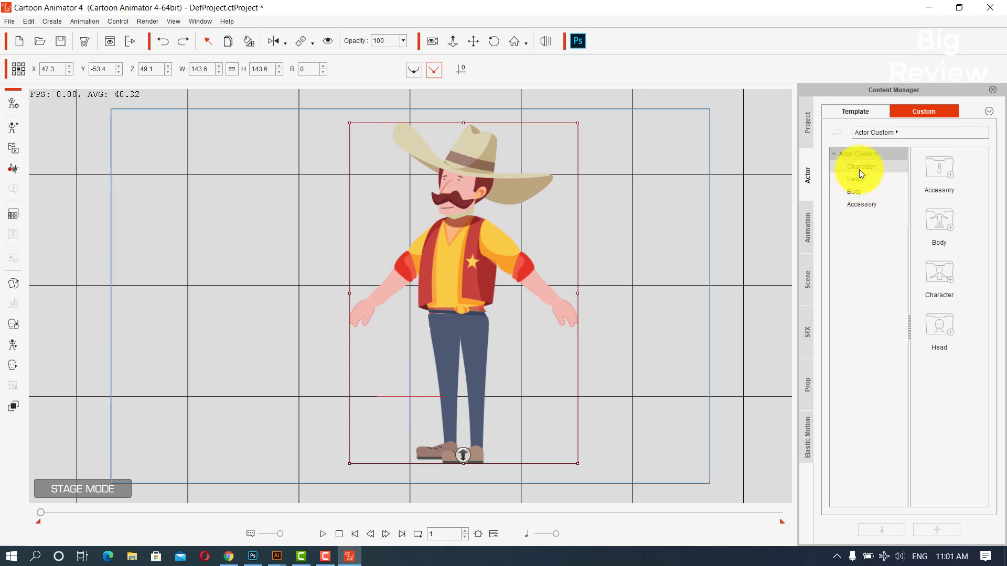
click(875, 168)
click(951, 532)
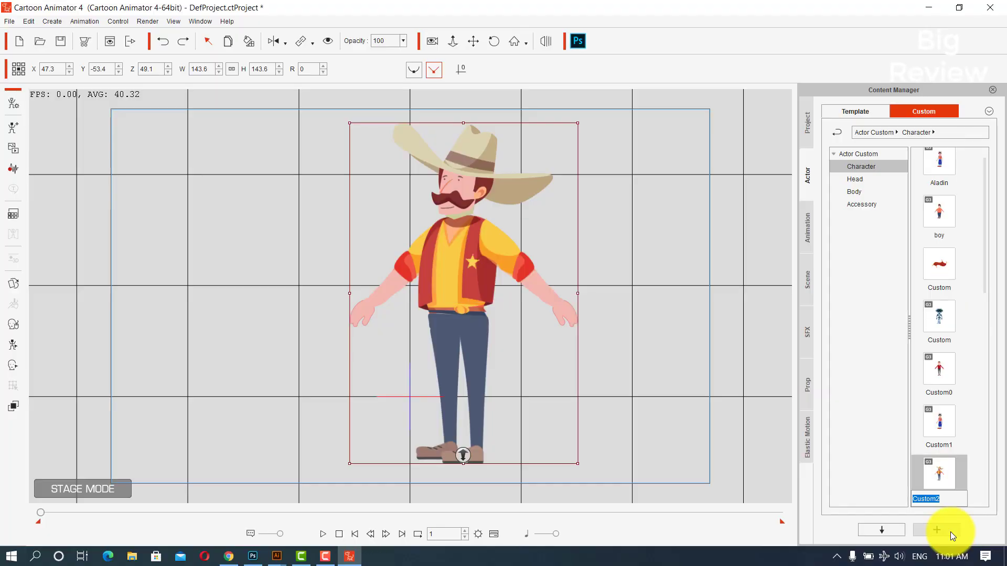
text(cow boy)
key(Return)
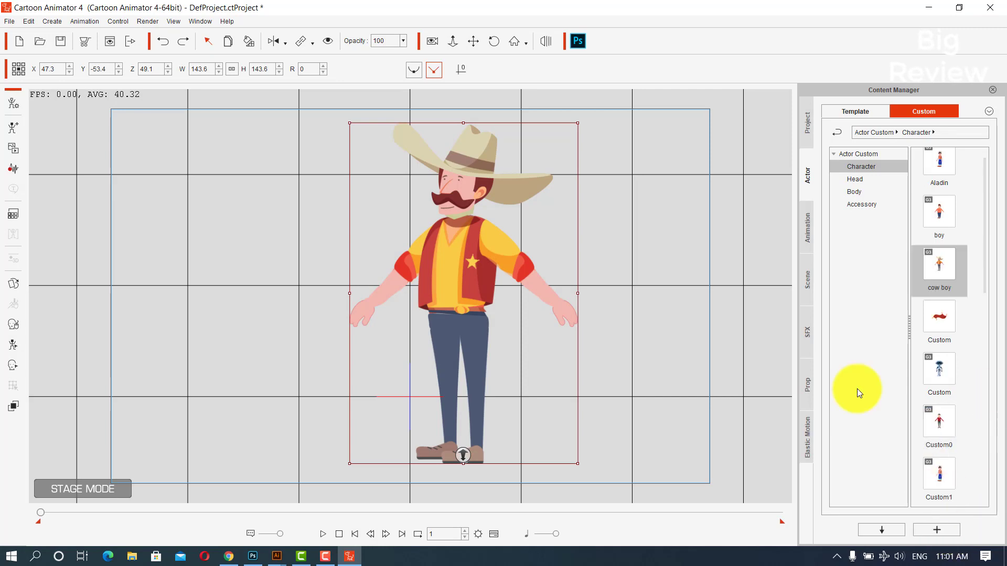
key(ctrl+s)
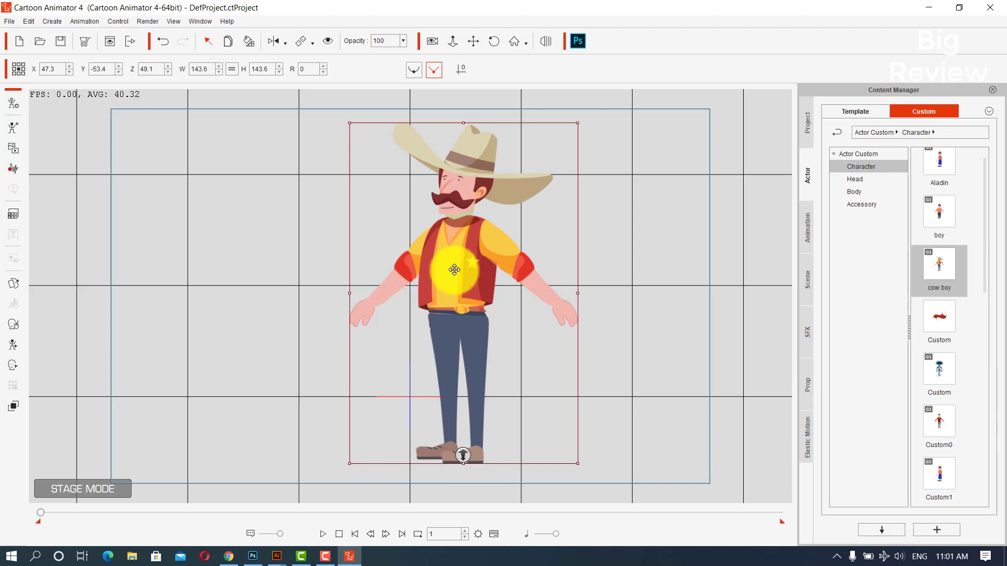
click(325, 556)
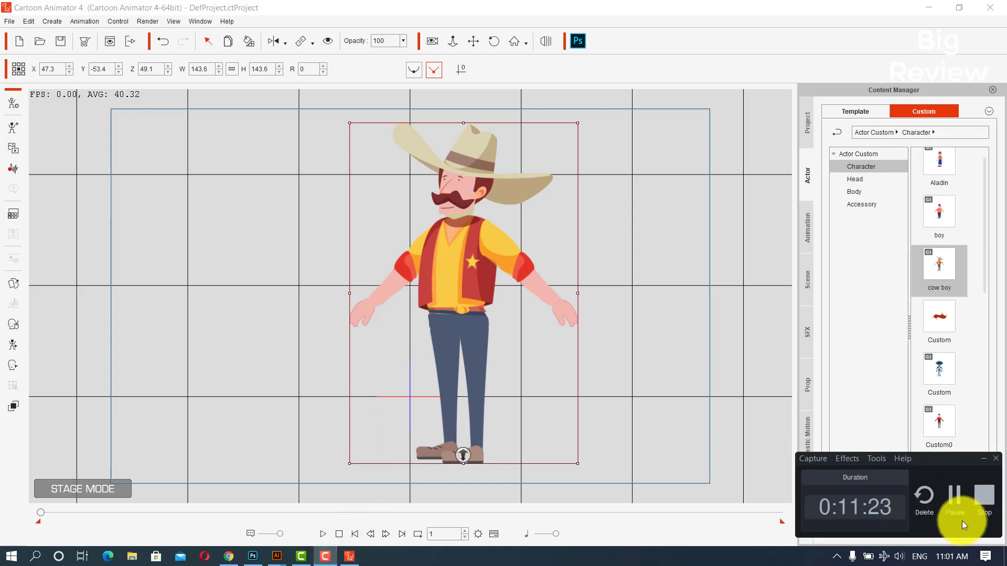
click(954, 499)
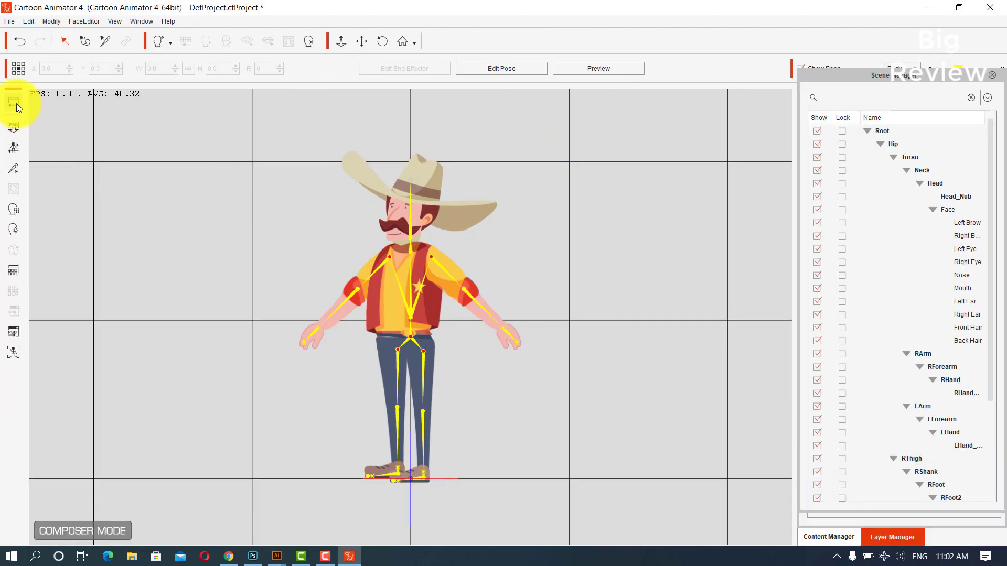
- Reopen the character in Composer mode, select its face and bring up the head template library
click(17, 102)
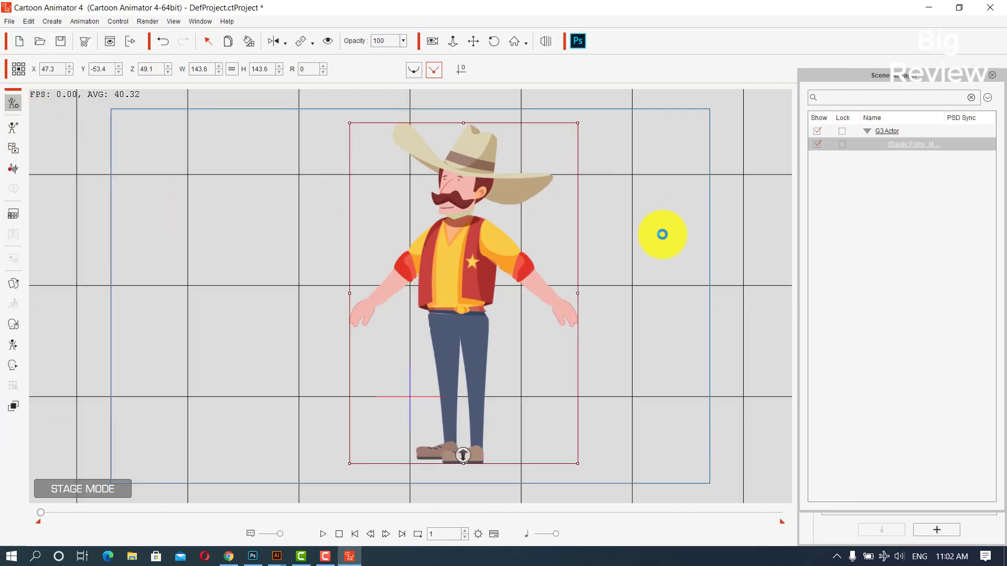
click(402, 209)
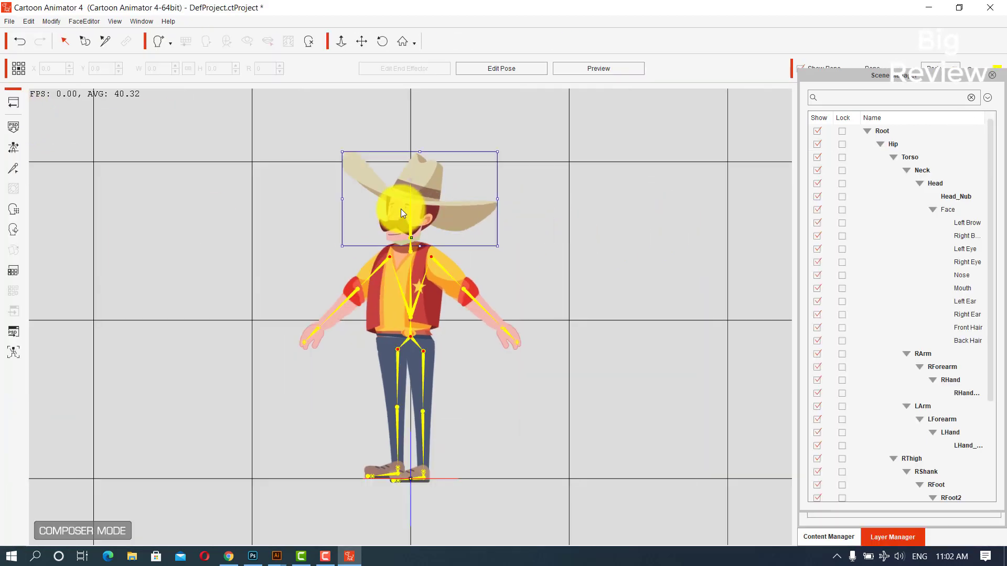
click(992, 76)
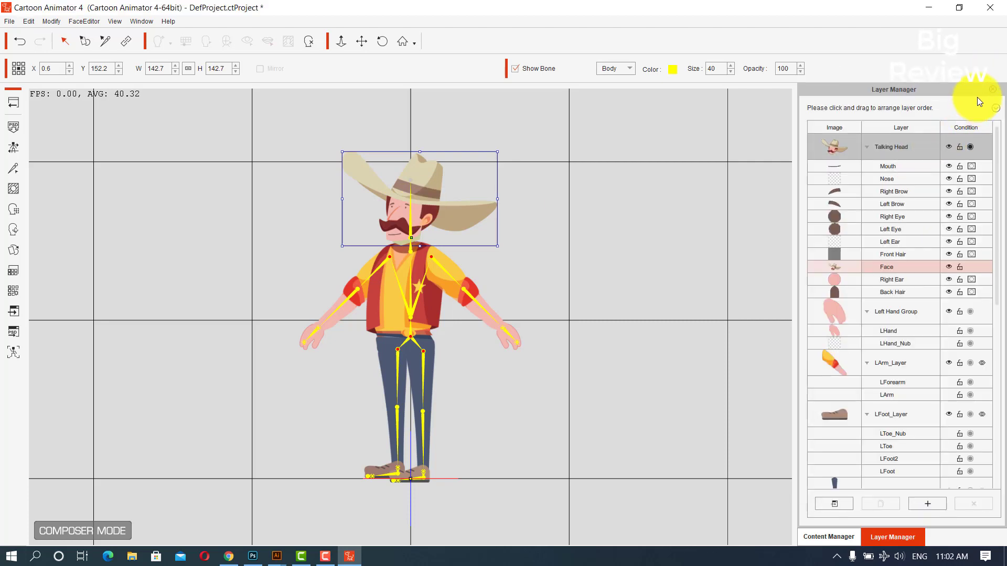
click(992, 91)
click(808, 173)
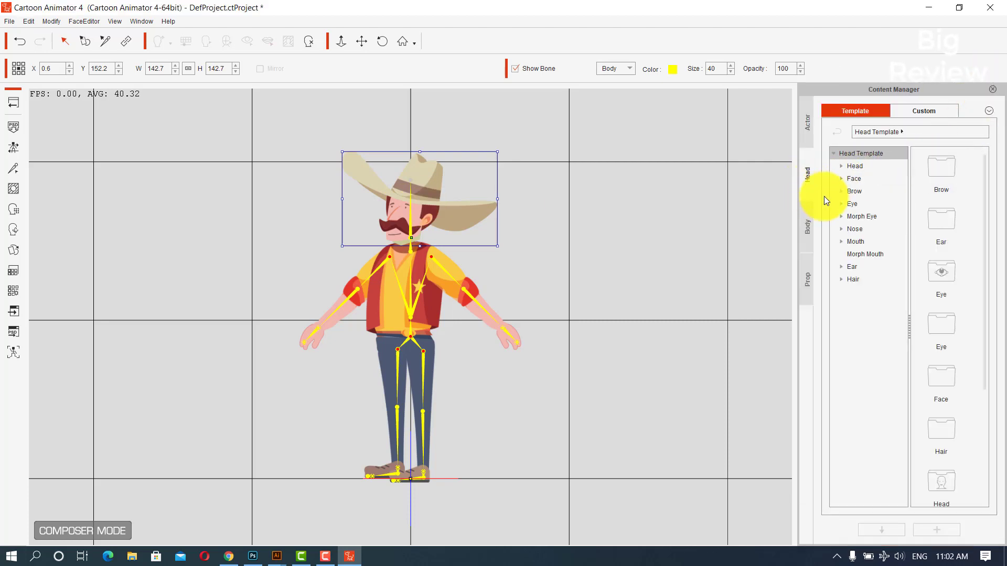
- Apply the Philipp_S eyebrows from the _G3 360 brow templates to the cowboy's face
click(841, 191)
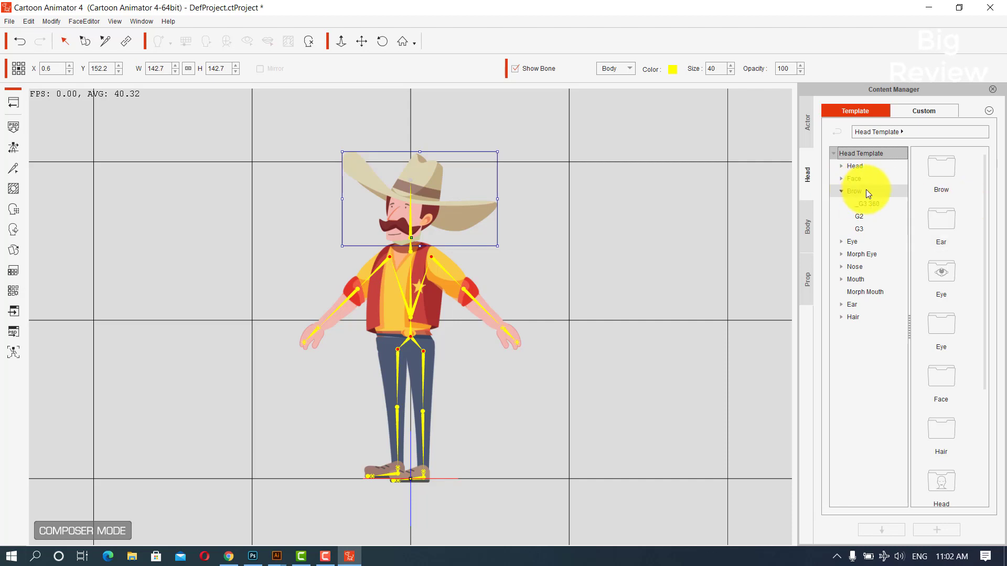
double_click(937, 176)
double_click(946, 173)
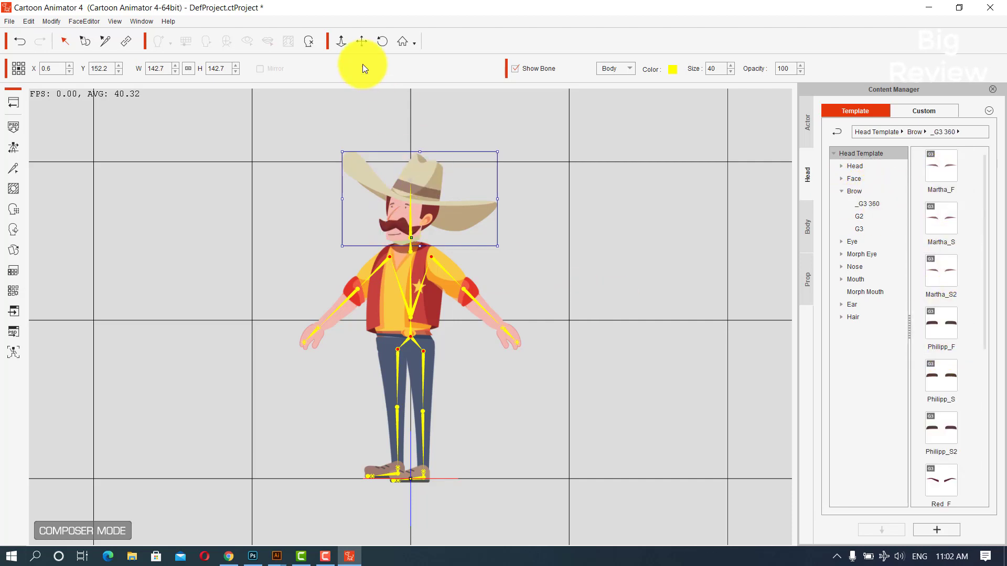
click(362, 41)
scroll(416, 94, up, 6)
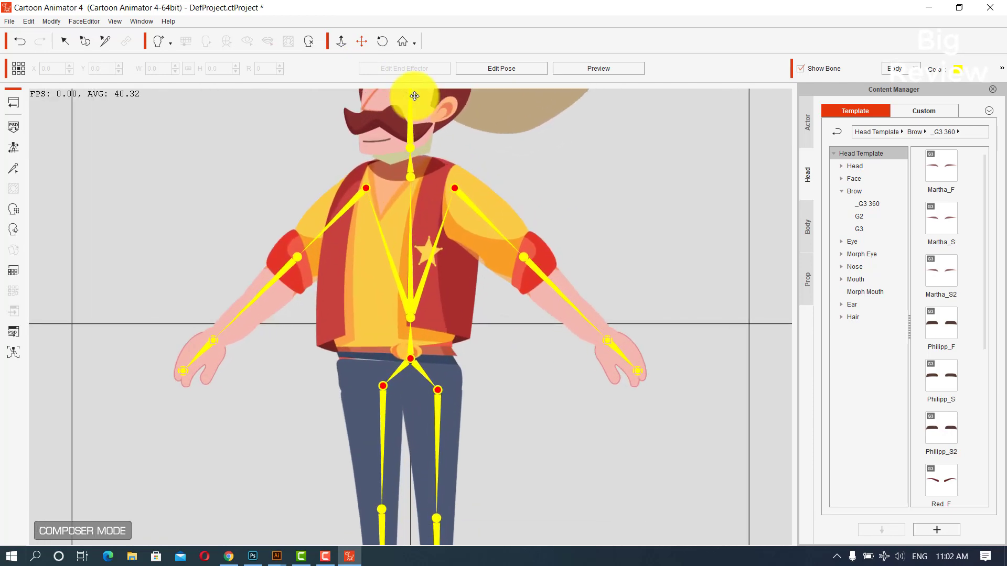
scroll(511, 213, up, 2)
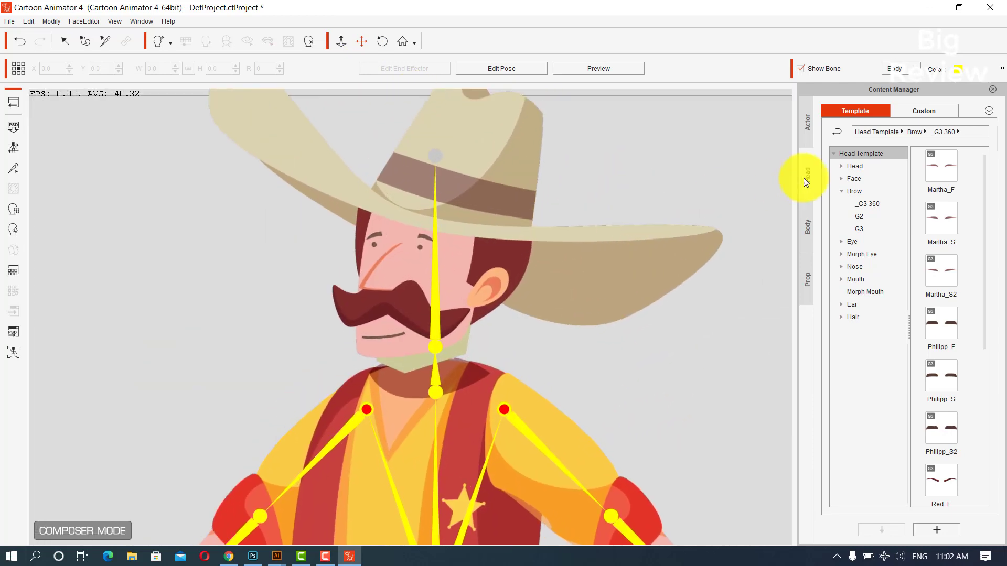
drag(943, 382, 380, 236)
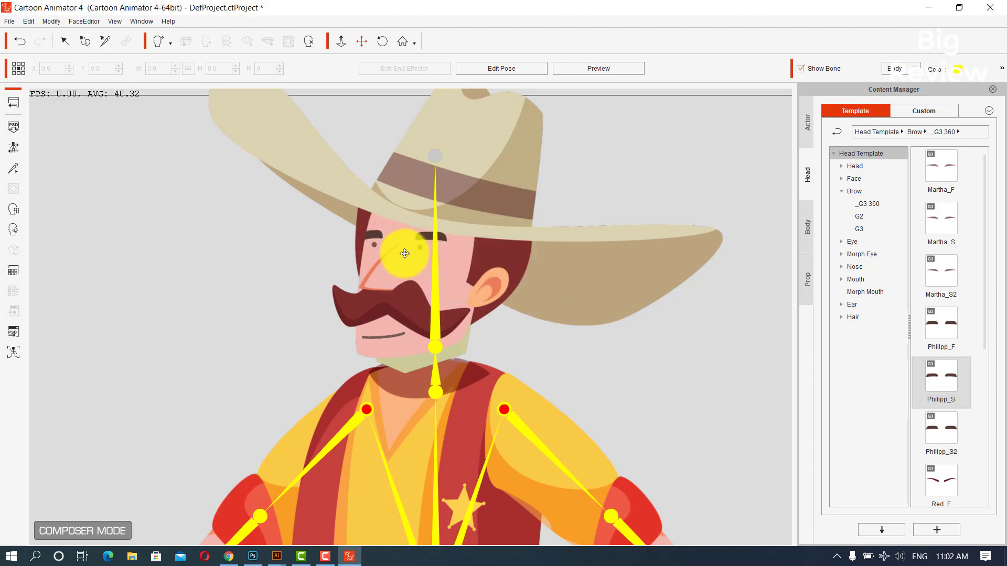
- Apply the Eye_02 eyes from the G3 eye templates to the cowboy's face
click(842, 179)
click(841, 181)
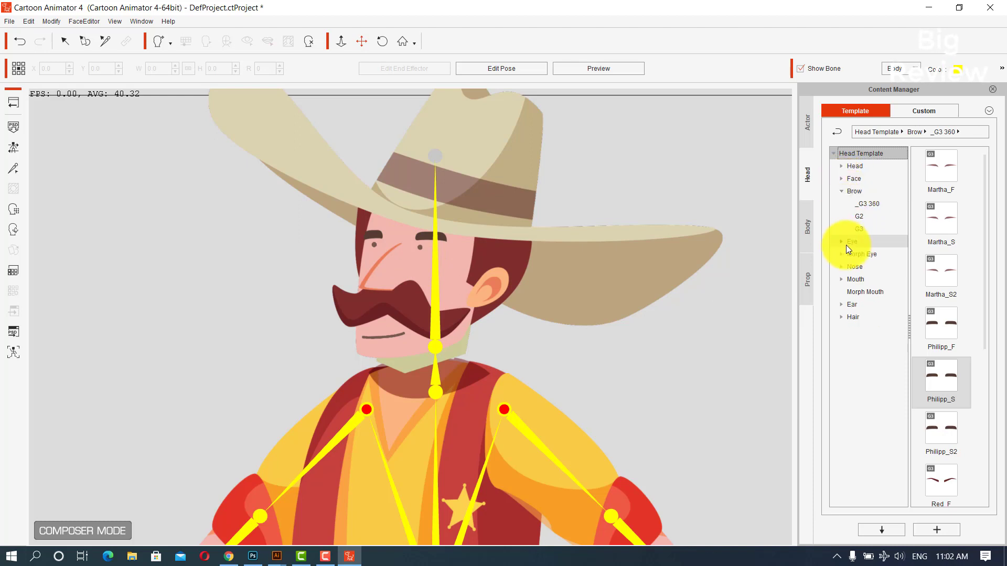
click(845, 243)
click(864, 254)
scroll(920, 271, down, 1)
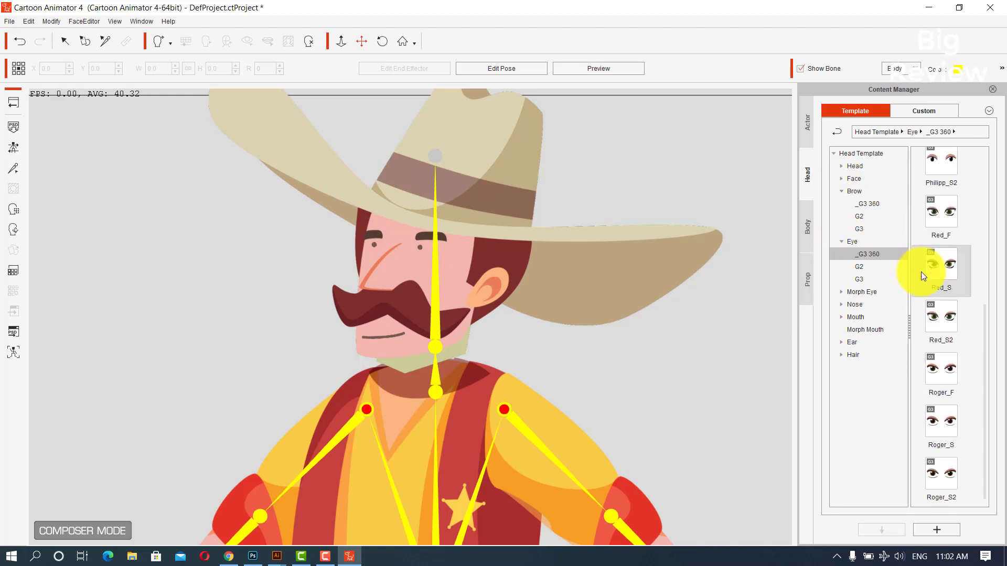
click(864, 278)
drag(929, 248, 376, 246)
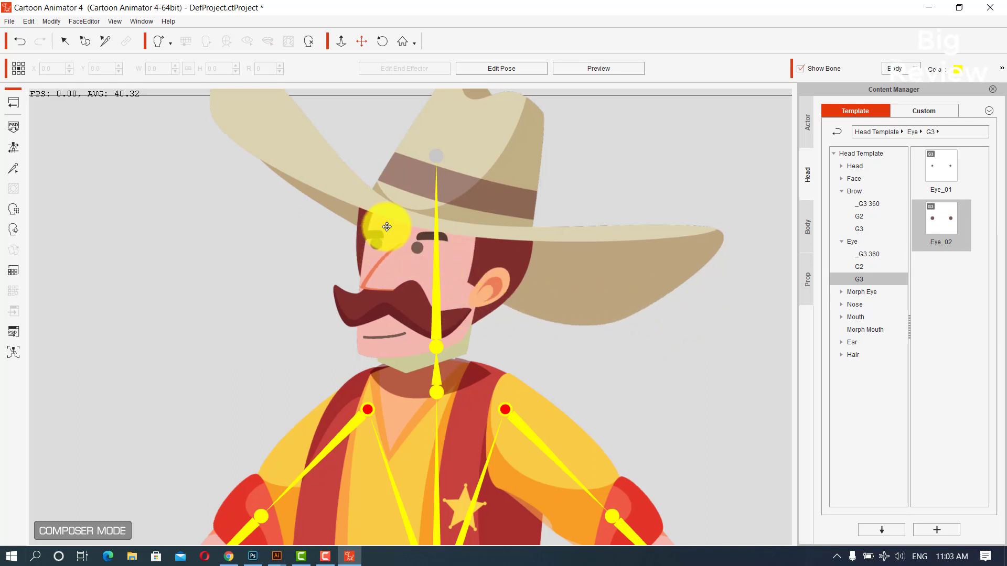
- Rotate the eyebrow on the far side of the face to 355° and move the near eye to about X -2.8, Y 170.4
click(86, 42)
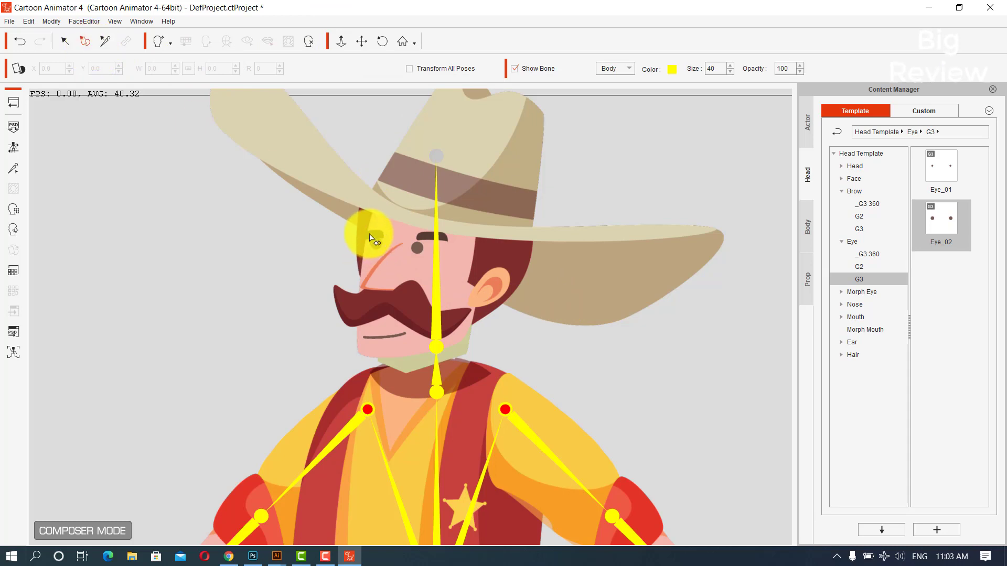
click(371, 231)
drag(376, 233, 378, 246)
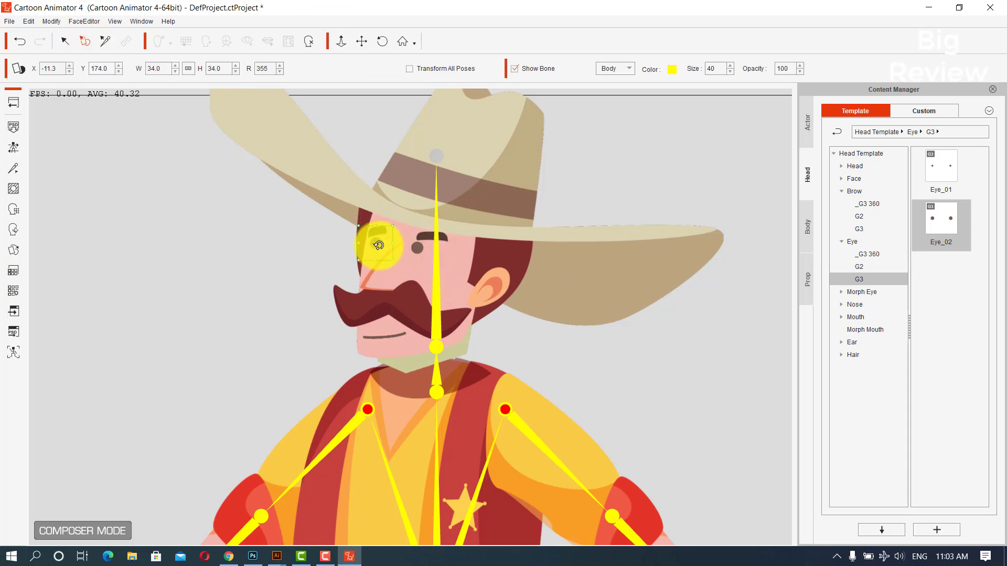
click(378, 249)
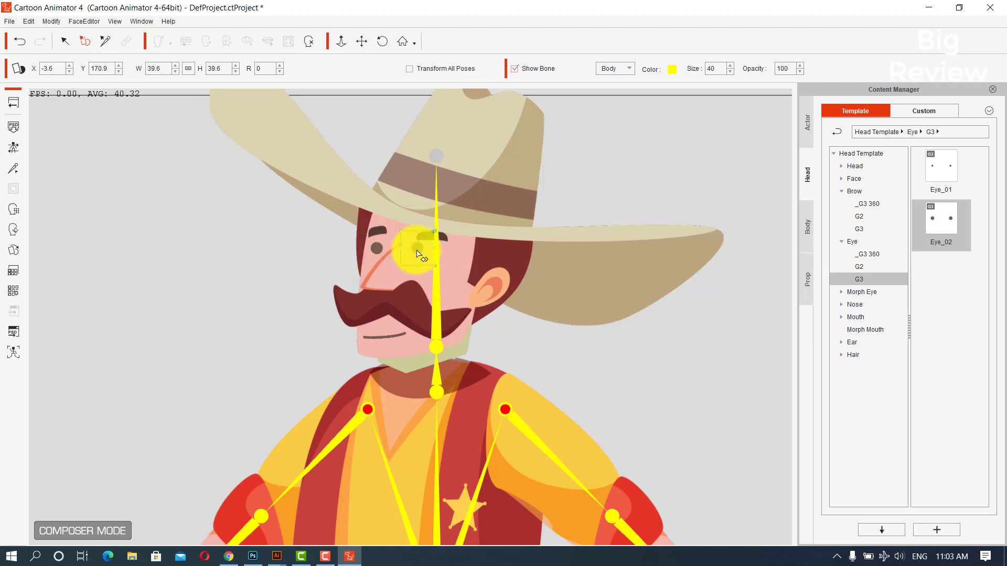
drag(416, 247, 421, 250)
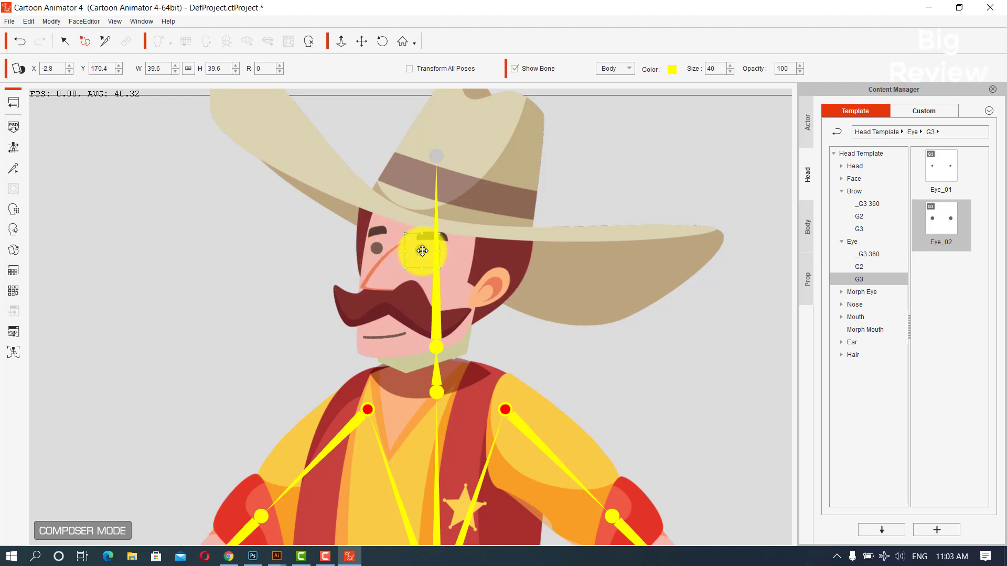
click(560, 355)
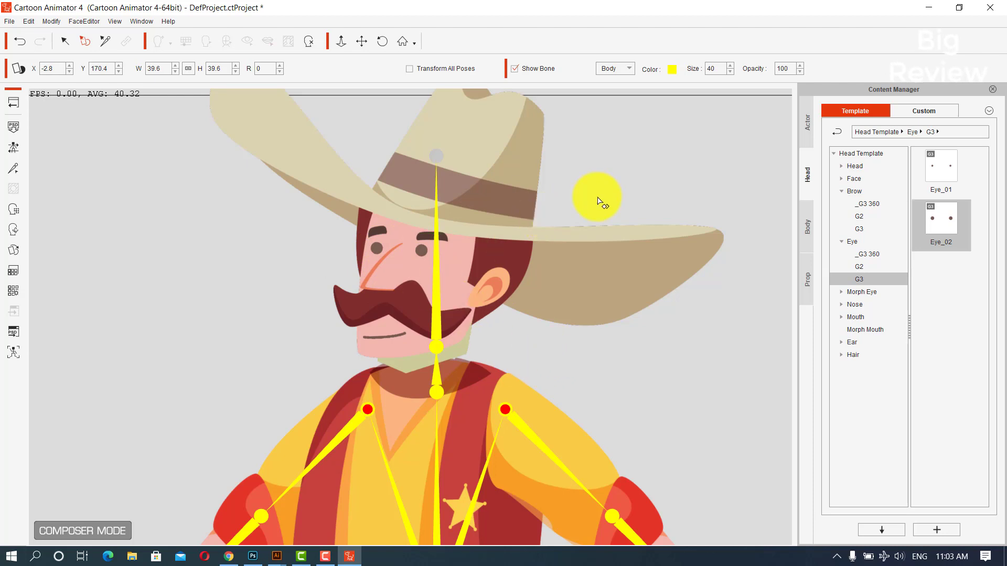
- Look through the Morph Eye and G3 nose templates and return the character to Stage mode
click(858, 292)
click(840, 304)
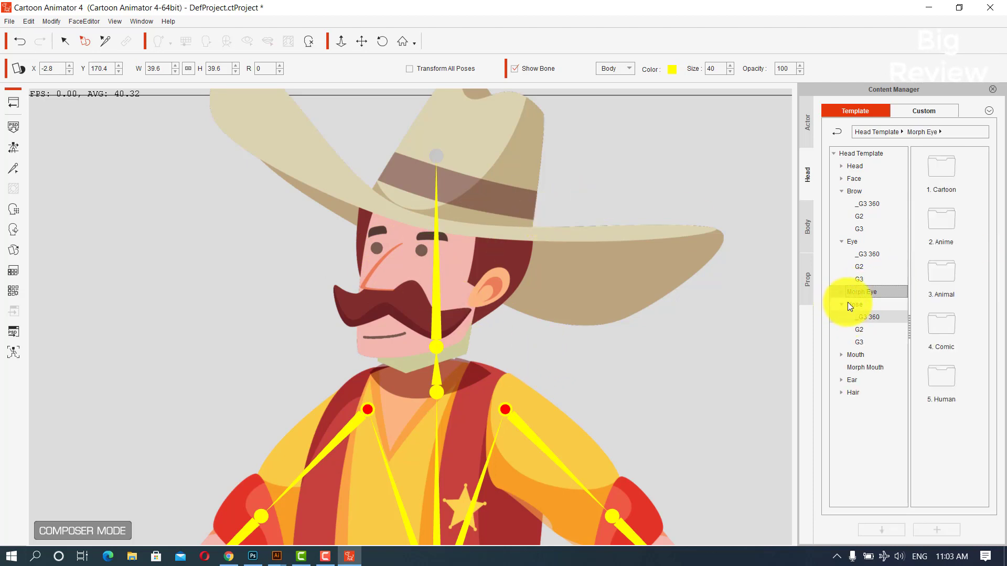
click(862, 343)
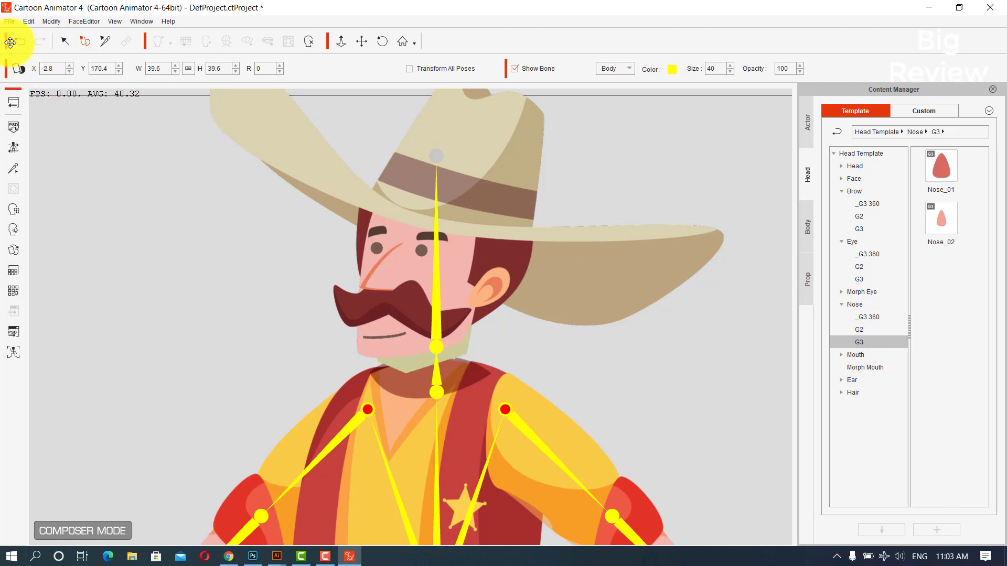
click(10, 106)
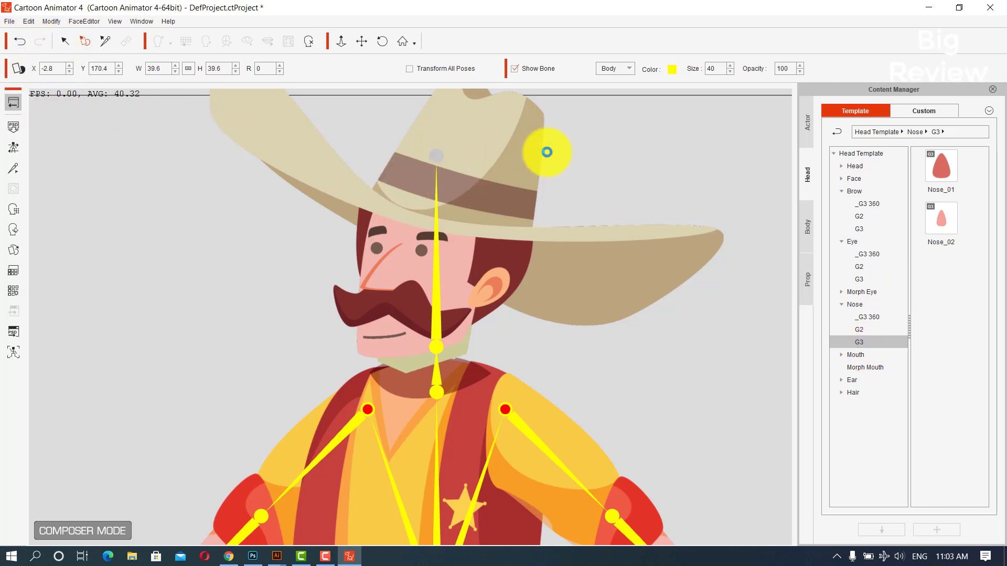
click(460, 255)
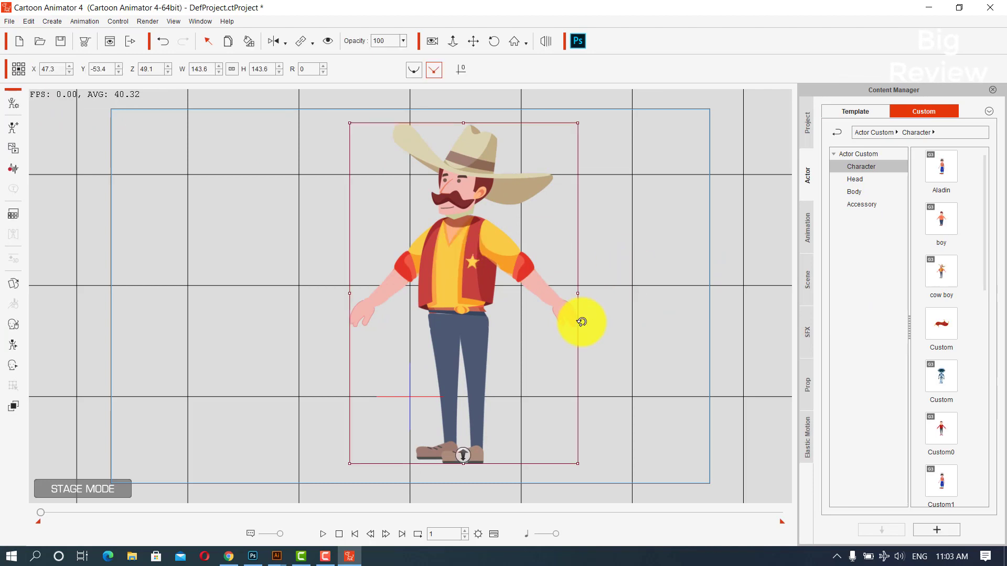
click(326, 560)
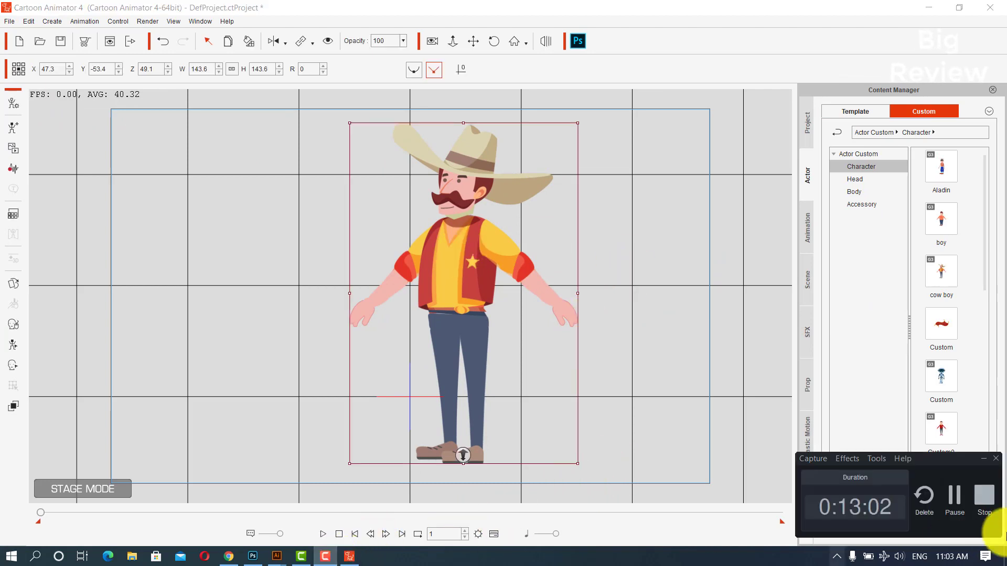
click(952, 496)
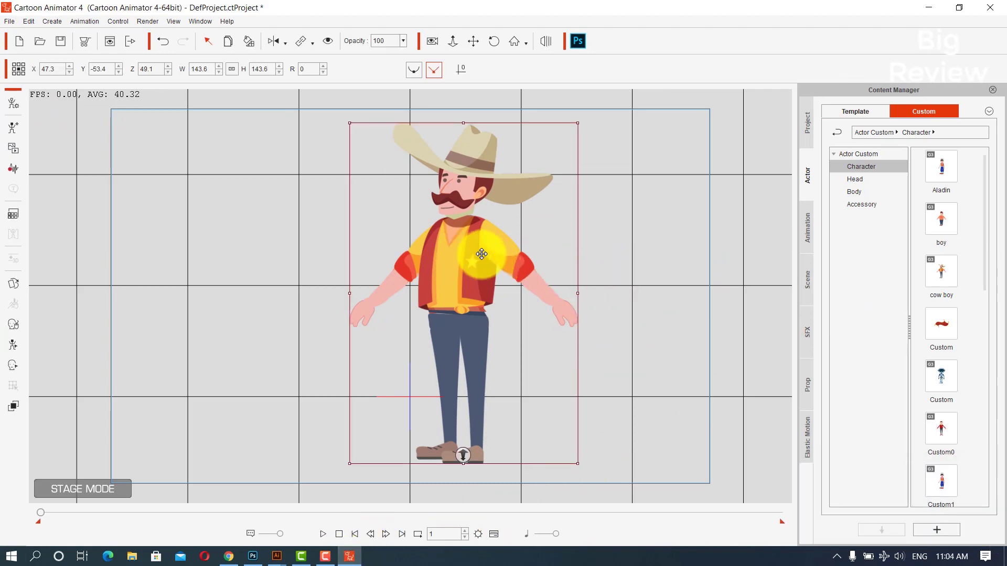
- Show the timeline and open the 2D Motion Key Editor for the cowboy
click(494, 533)
right_click(435, 215)
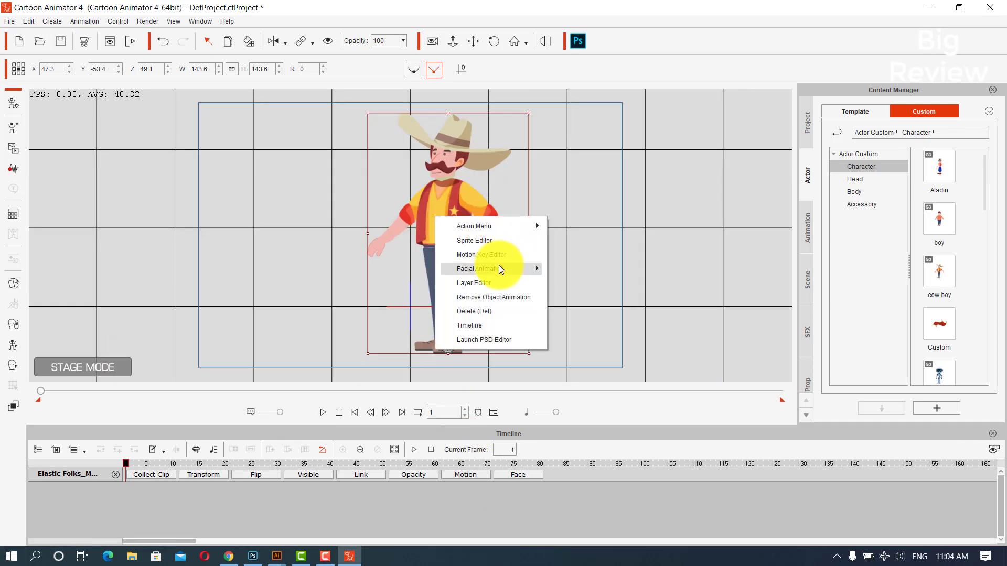
click(499, 257)
click(459, 298)
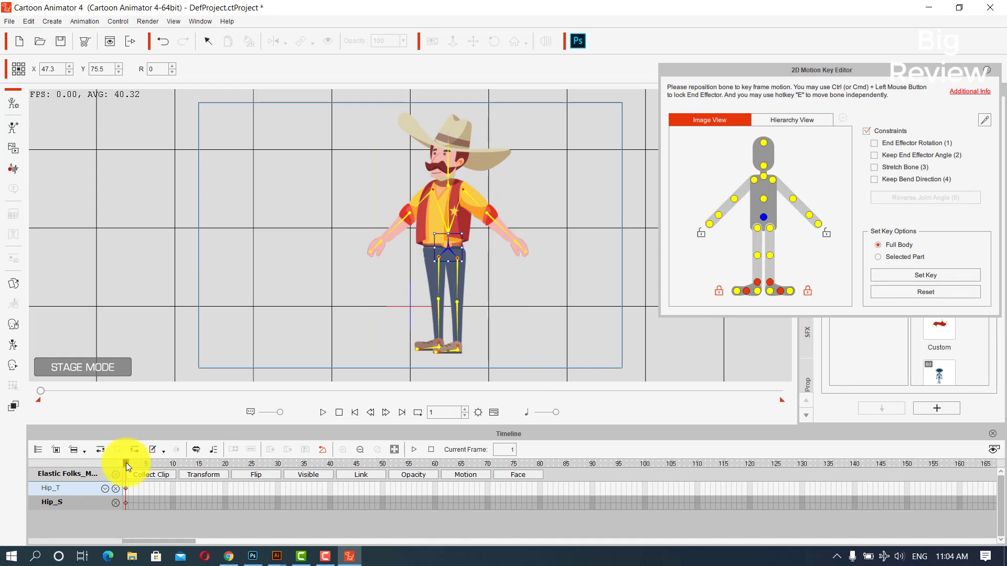
- Set the project length to 40 frames and return the timeline to frame 1
drag(126, 462, 304, 464)
click(204, 463)
click(478, 412)
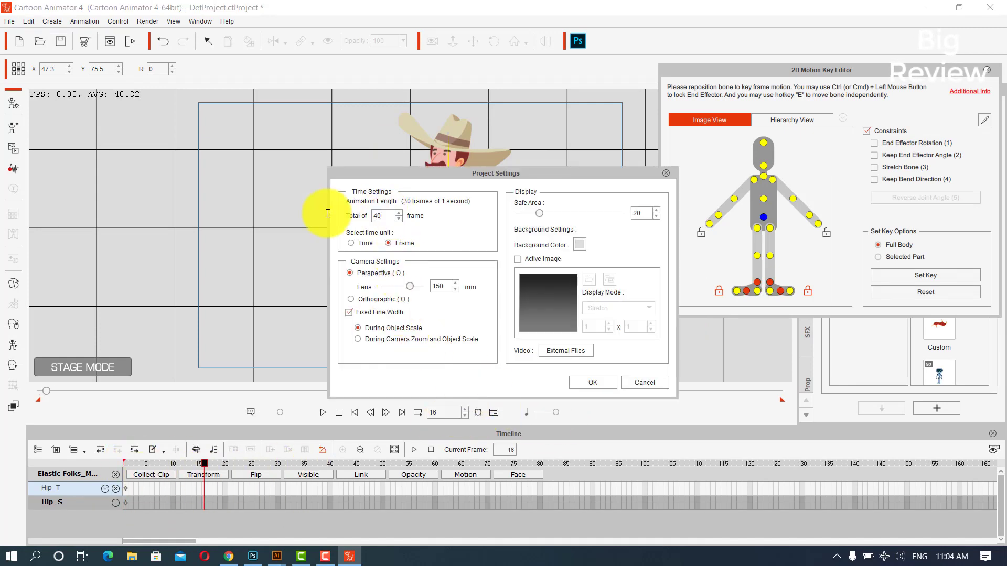
text(40)
key(Return)
drag(206, 464, 119, 484)
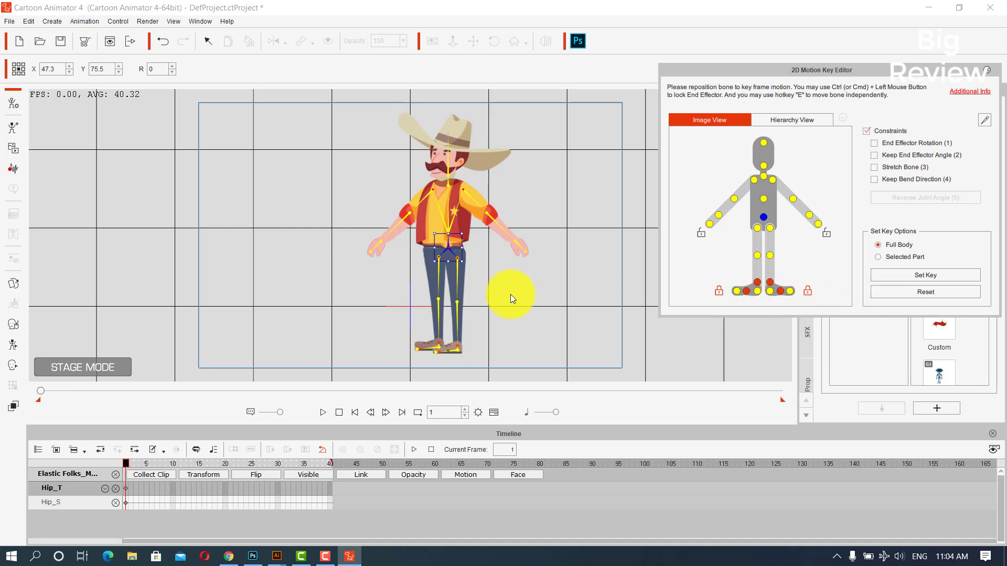
- Unlock both feet in the motion key editor and rotate the hip bone to 1°
scroll(484, 305, up, 2)
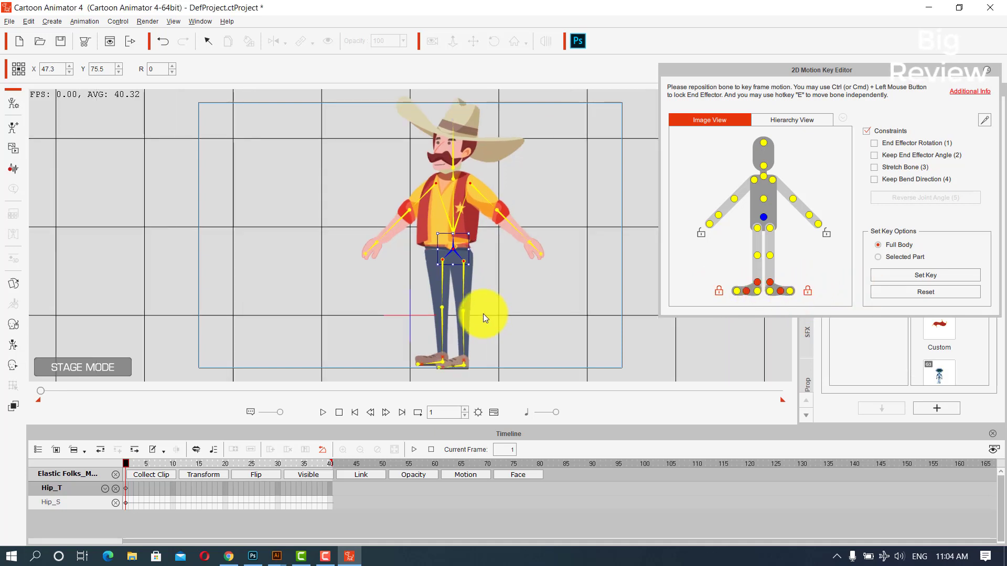
scroll(483, 313, up, 2)
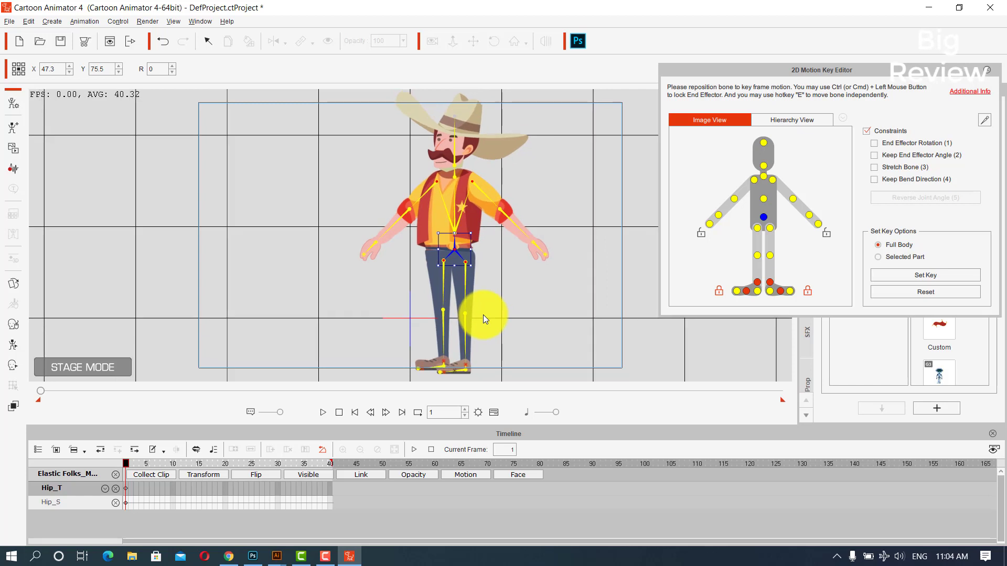
click(719, 295)
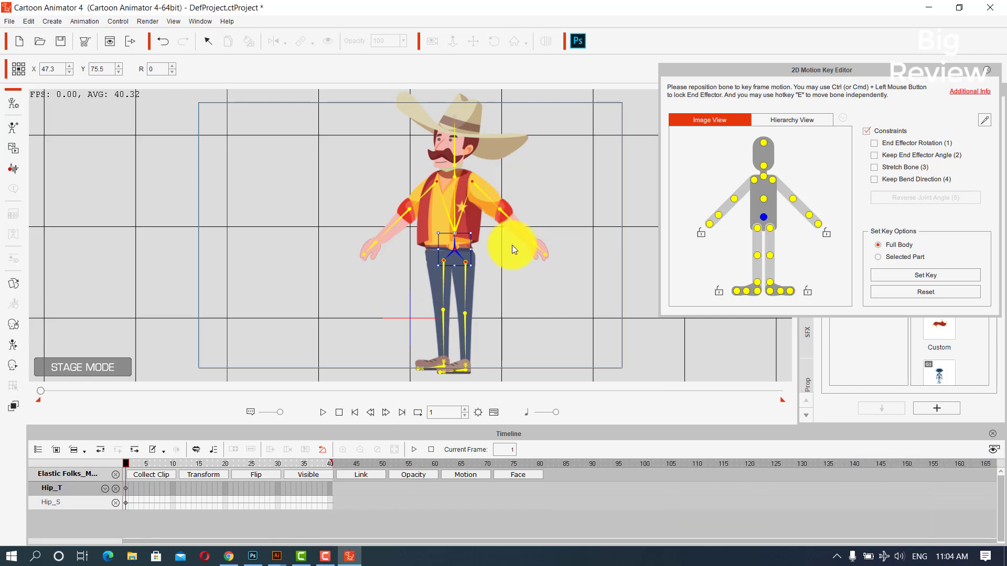
drag(464, 231, 539, 205)
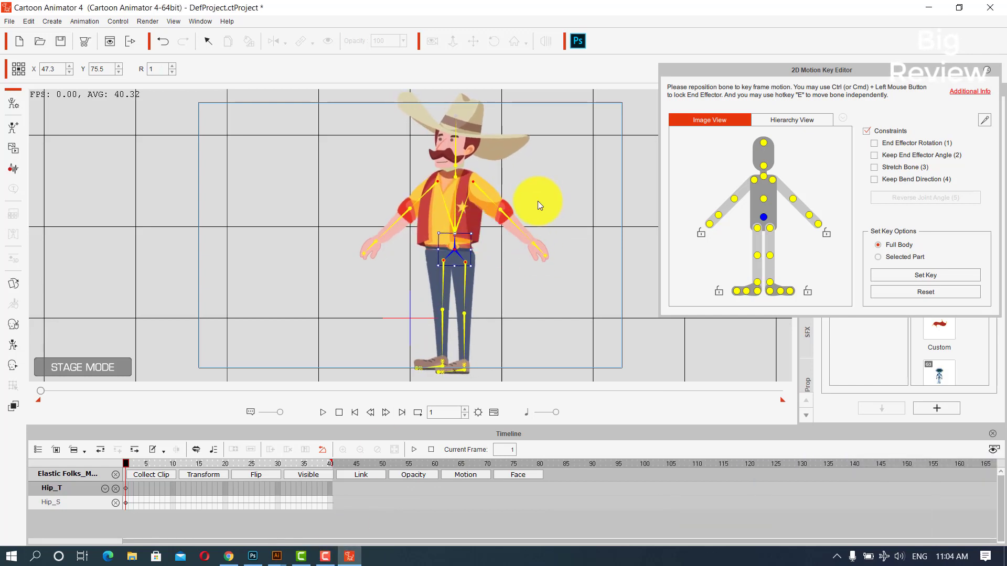
- Swing the right thigh forward to 25° and rotate the right foot to 333°
click(757, 230)
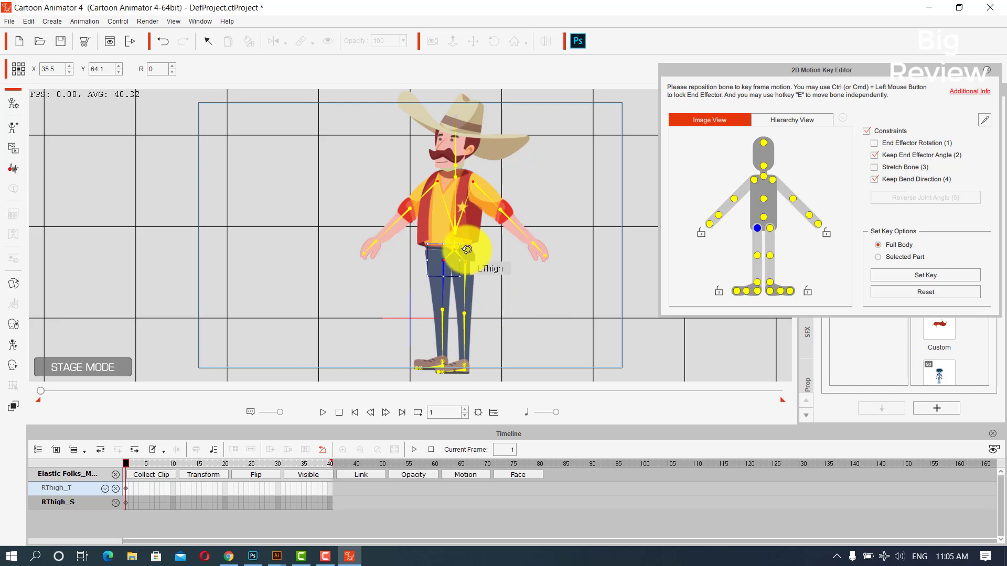
mouse_move(449, 261)
mouse_down()
mouse_move(438, 265)
mouse_move(465, 259)
mouse_up()
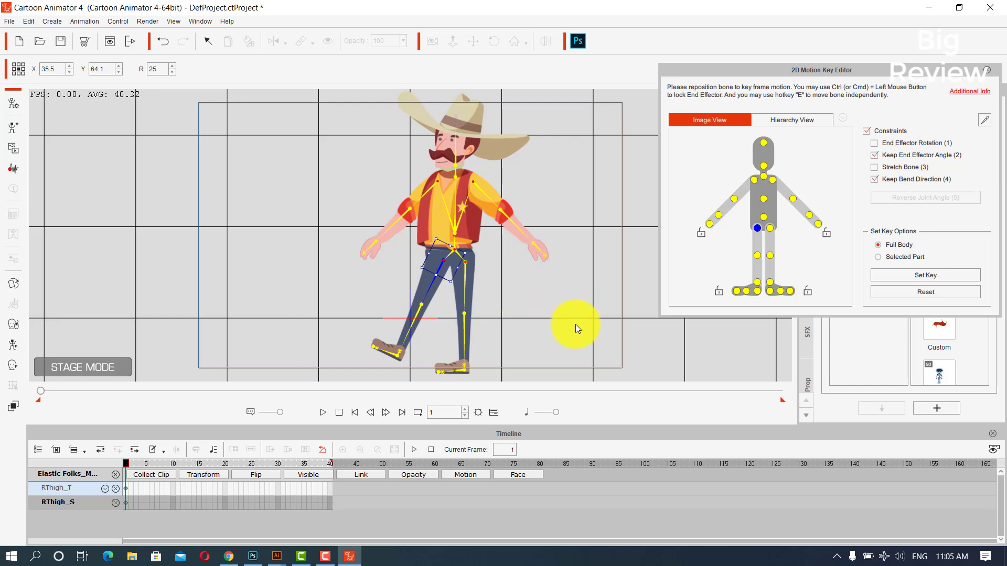
click(757, 283)
mouse_move(412, 336)
mouse_down()
mouse_move(414, 344)
mouse_move(422, 326)
mouse_up()
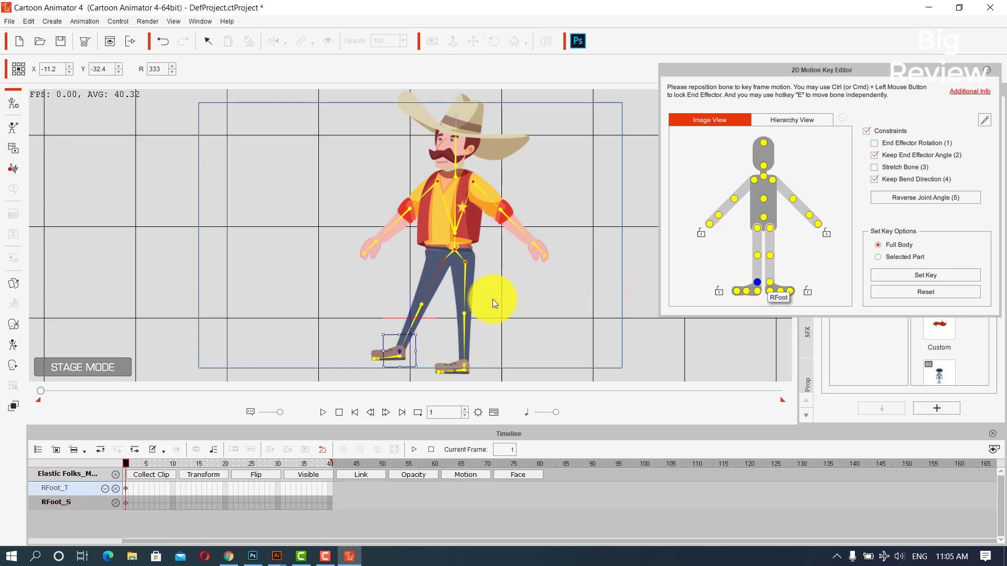
- Swing the left thigh back to 344° and bend the left shank to 343°
click(769, 228)
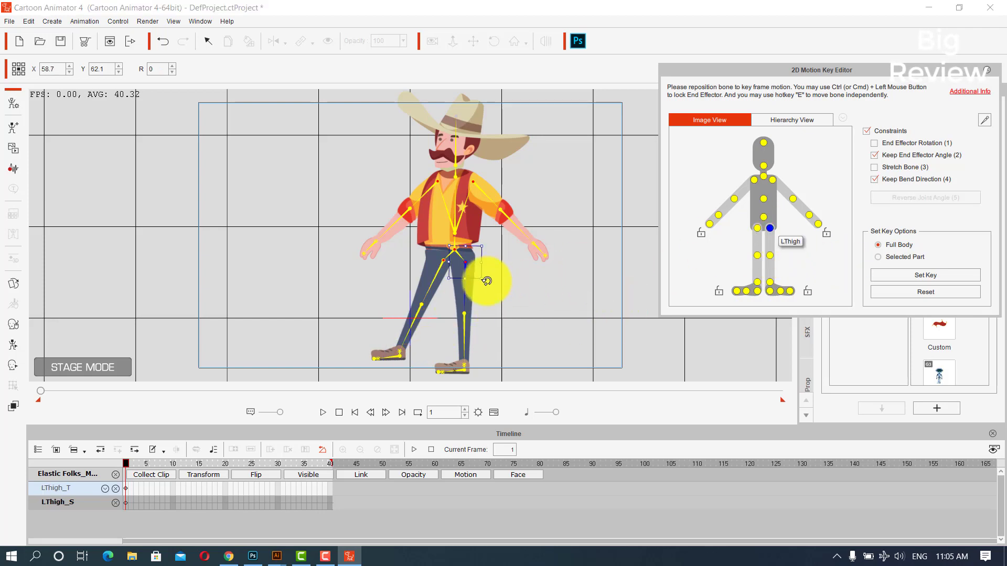
drag(486, 283, 499, 274)
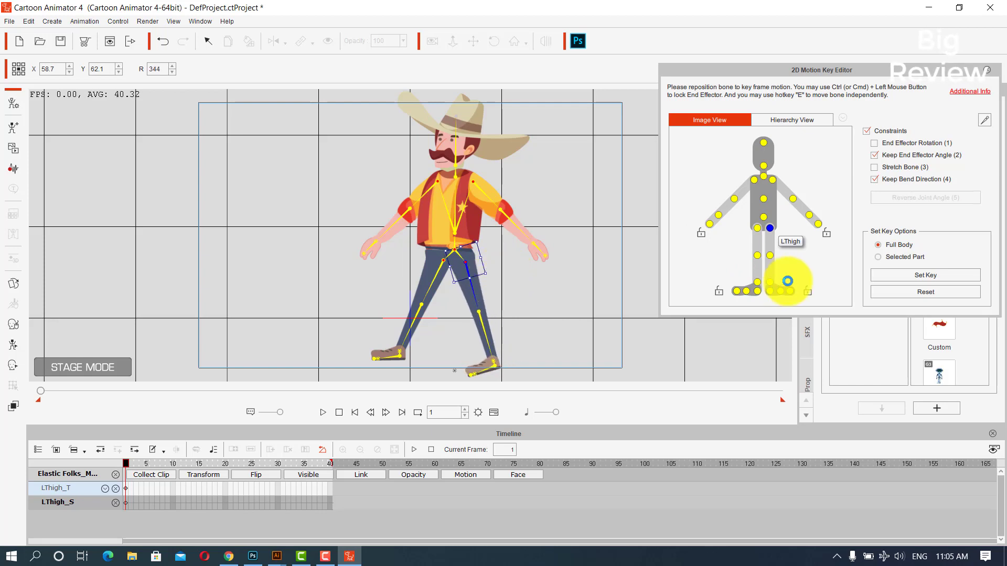
click(769, 255)
drag(509, 327, 514, 318)
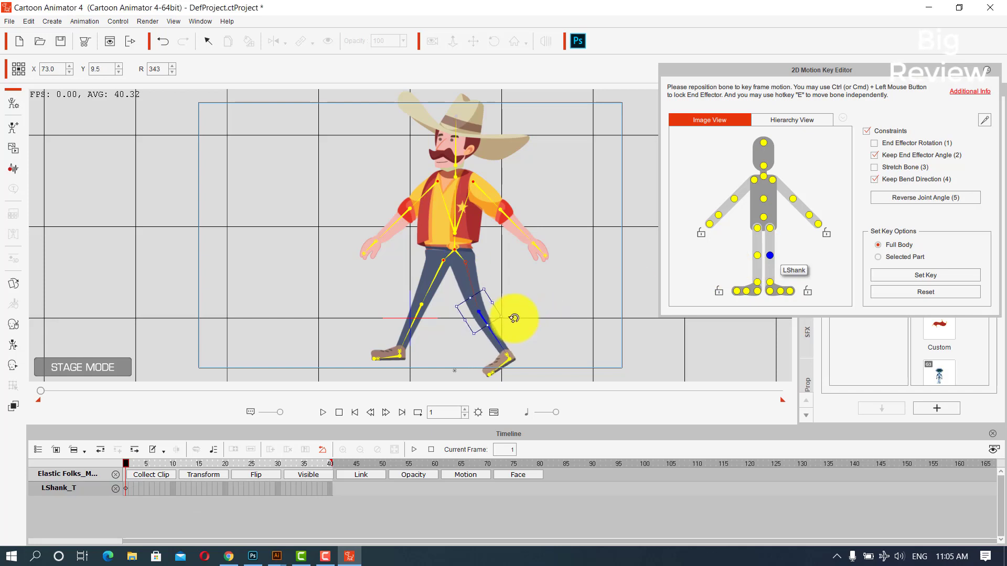
- Adjust the trailing left foot for the walking pose, rotating the left toe bone to 29°
click(781, 291)
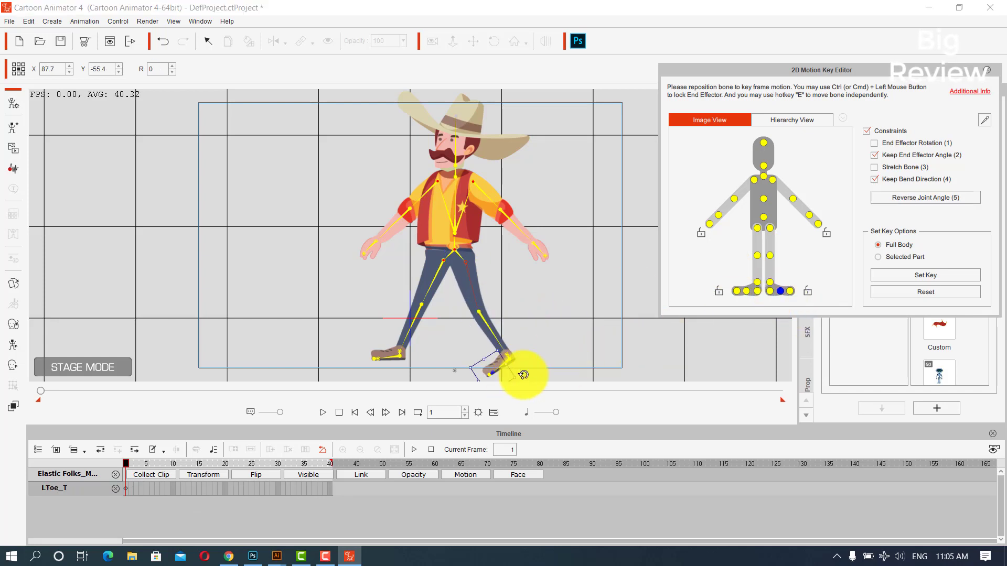
click(769, 291)
drag(514, 366, 537, 373)
click(781, 291)
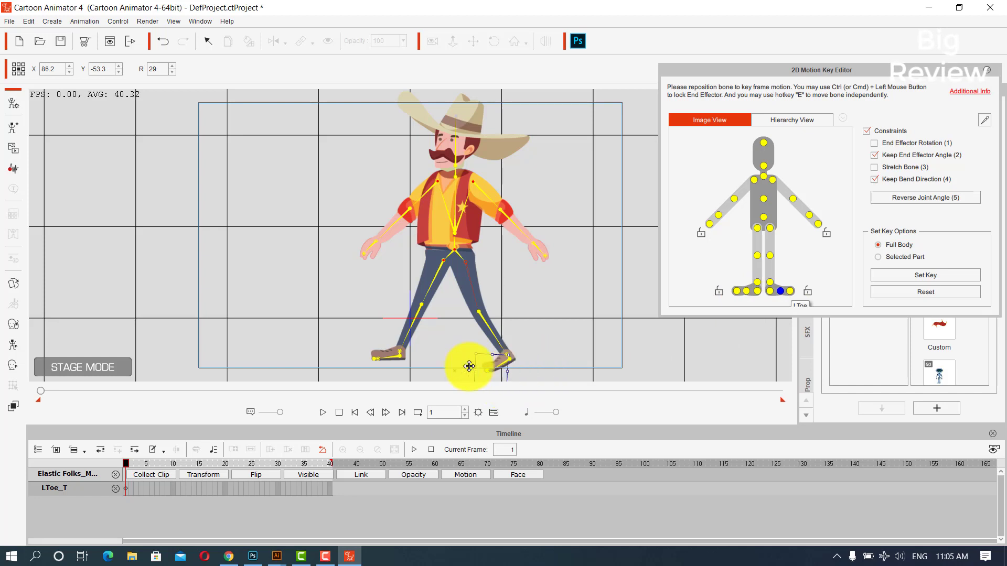
- Swing the left arm forward across the body and bend its forearm slightly
click(479, 186)
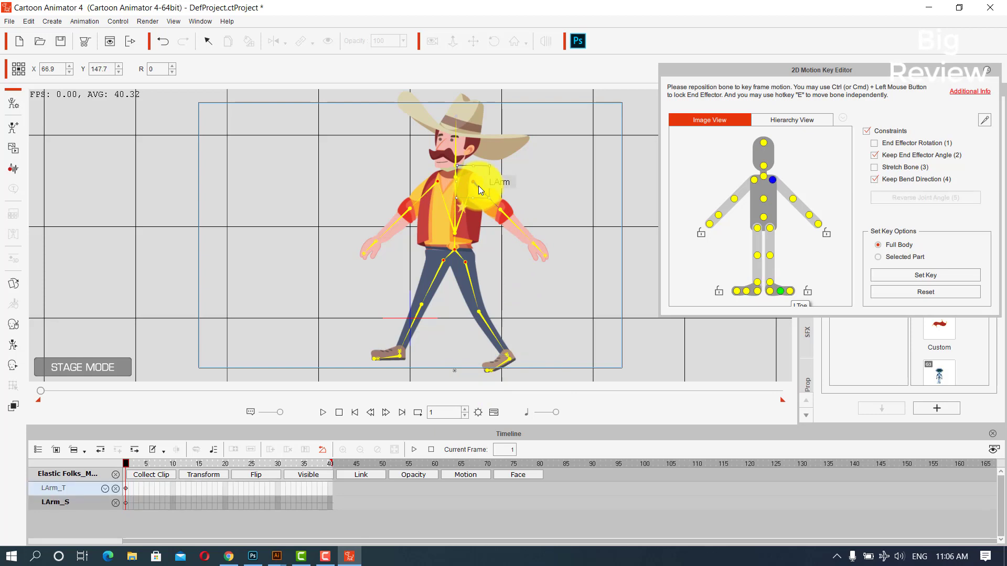
drag(479, 185, 466, 245)
click(480, 244)
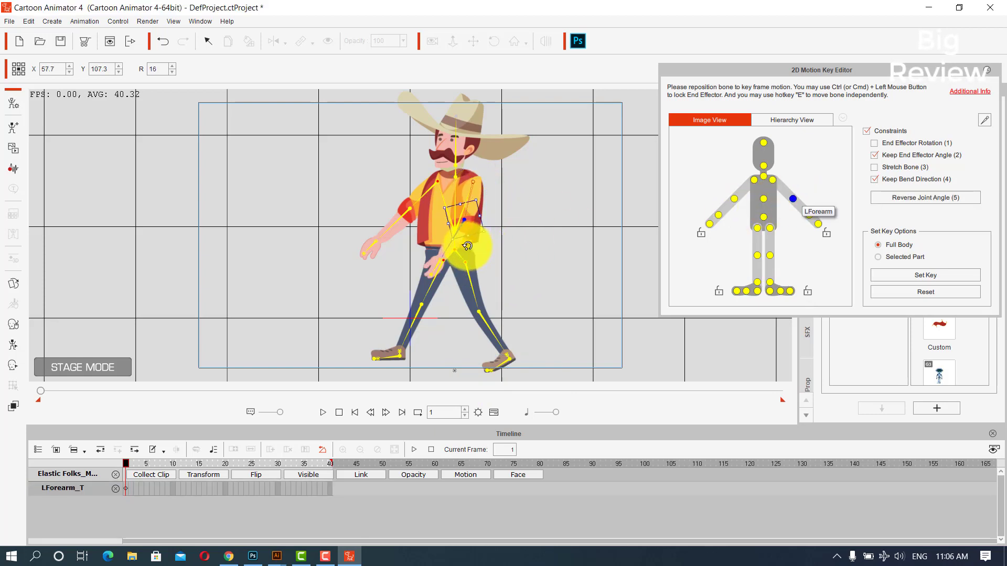
- Swing the right arm back to 310° and bend the right shank to 349°
click(424, 215)
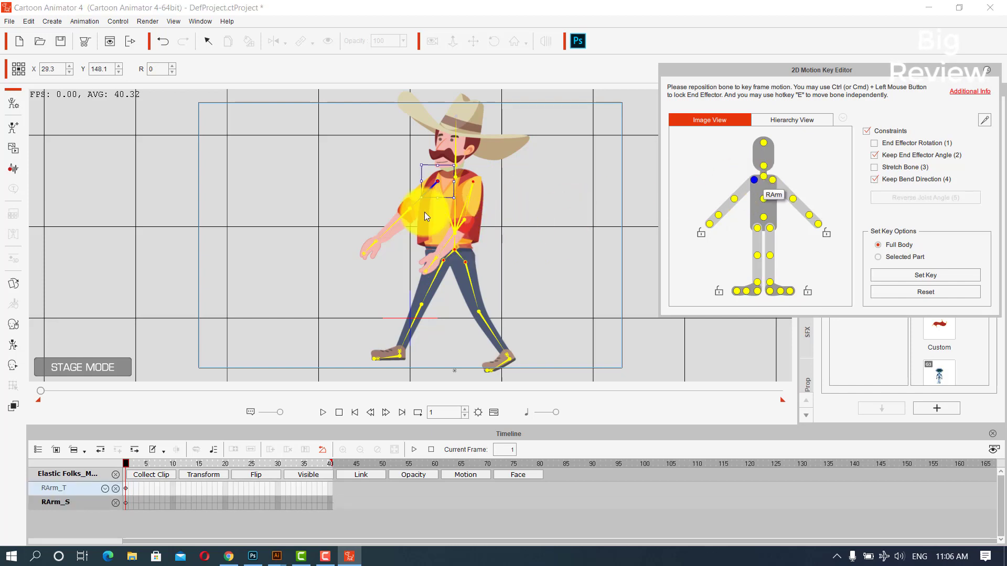
drag(425, 211, 451, 211)
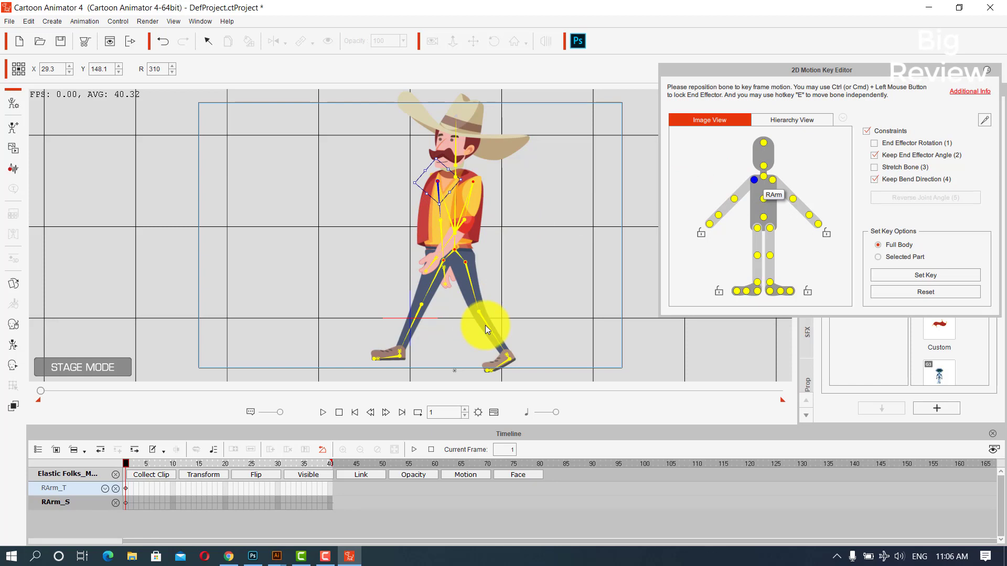
drag(421, 303, 435, 334)
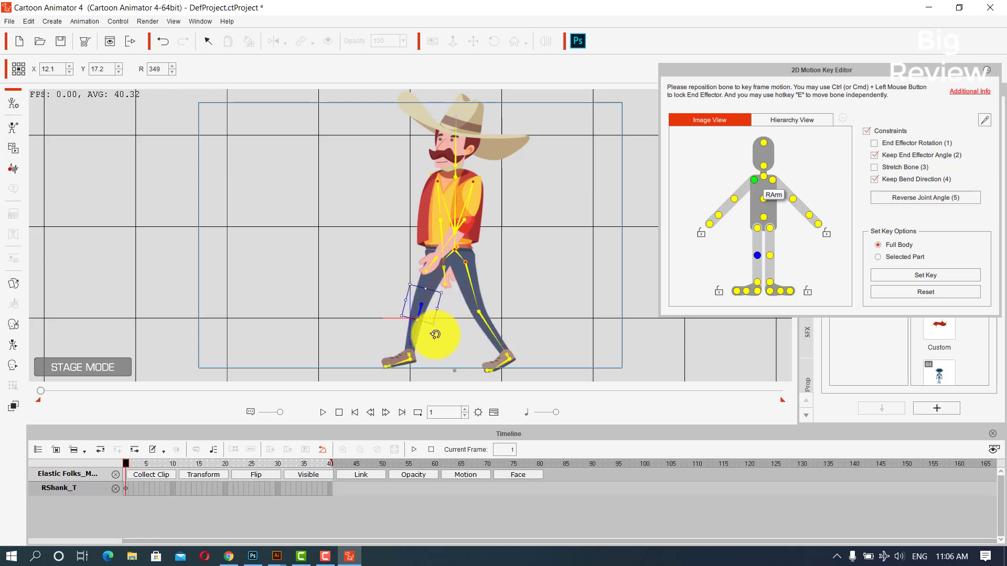
- Adjust the right foot in the frame 1 pose, rotating the right toe bone to 14° and the foot bone to 9°
click(746, 291)
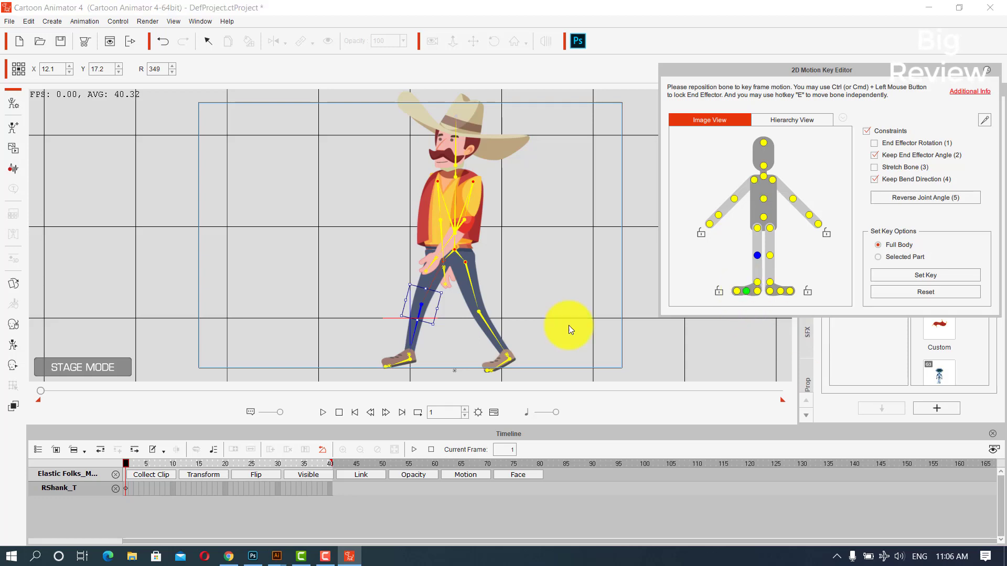
drag(406, 369, 412, 369)
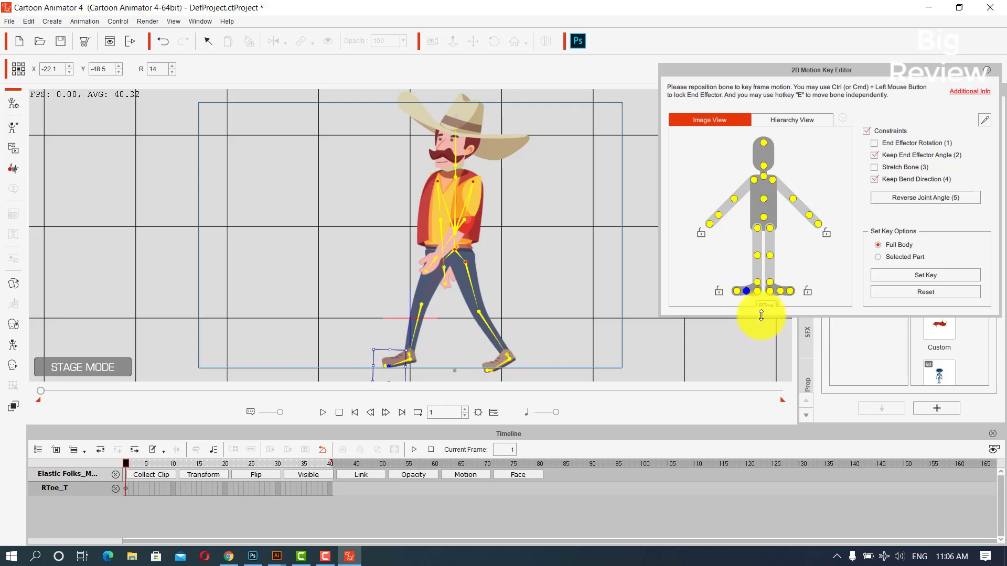
click(758, 291)
drag(430, 380, 427, 376)
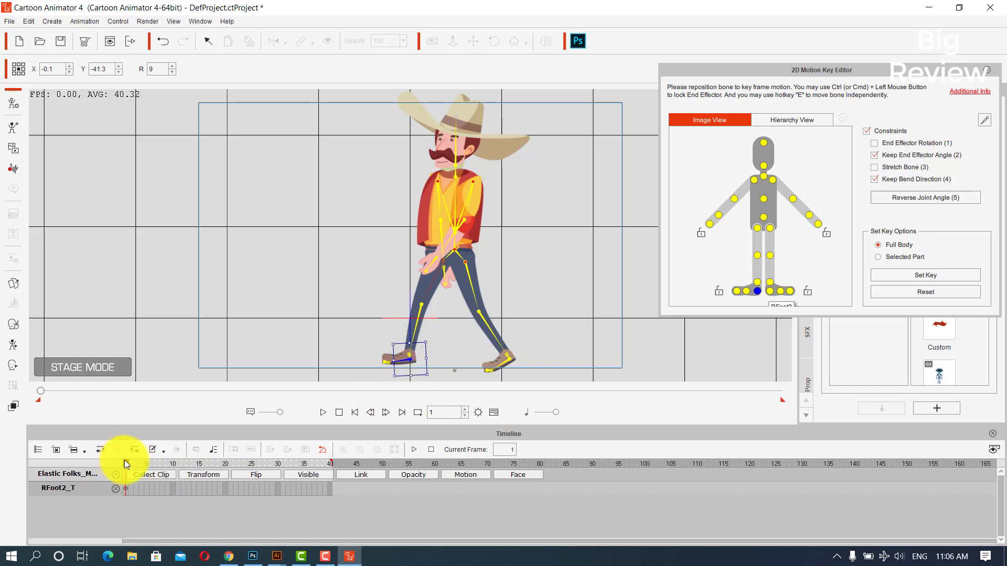
- Set a full-body key at frame 40 that repeats the frame 1 walking pose
drag(326, 451, 330, 449)
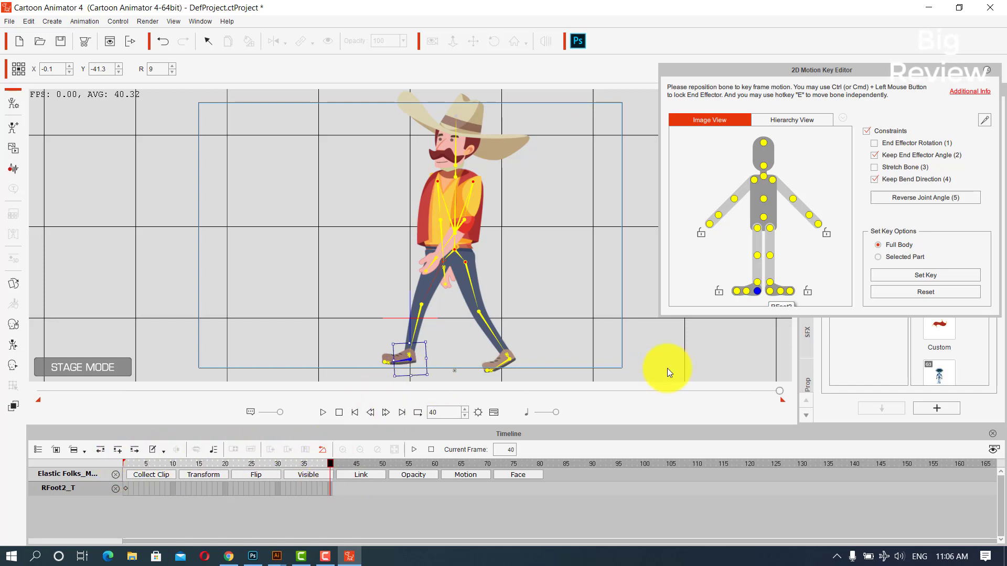
click(913, 274)
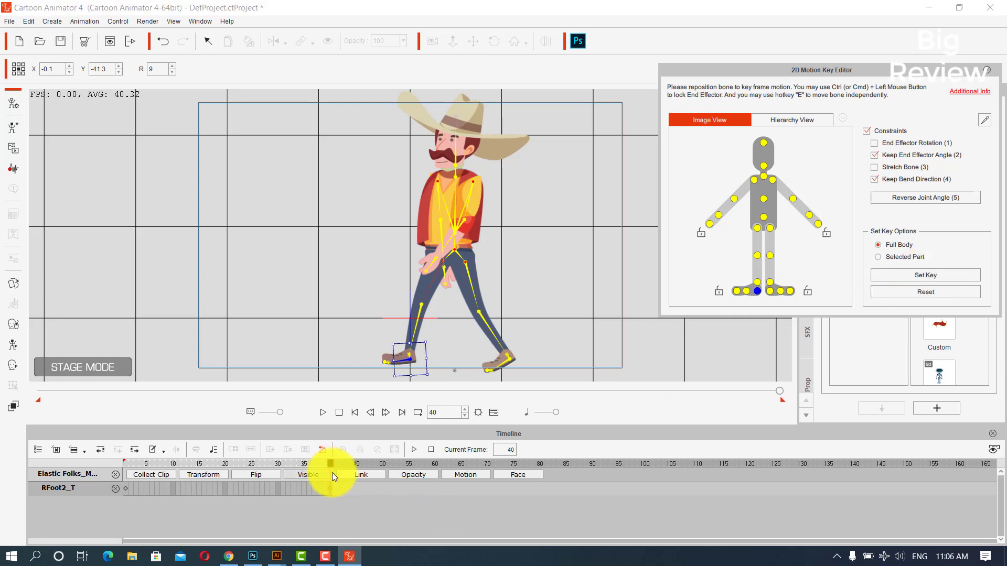
drag(328, 462, 225, 476)
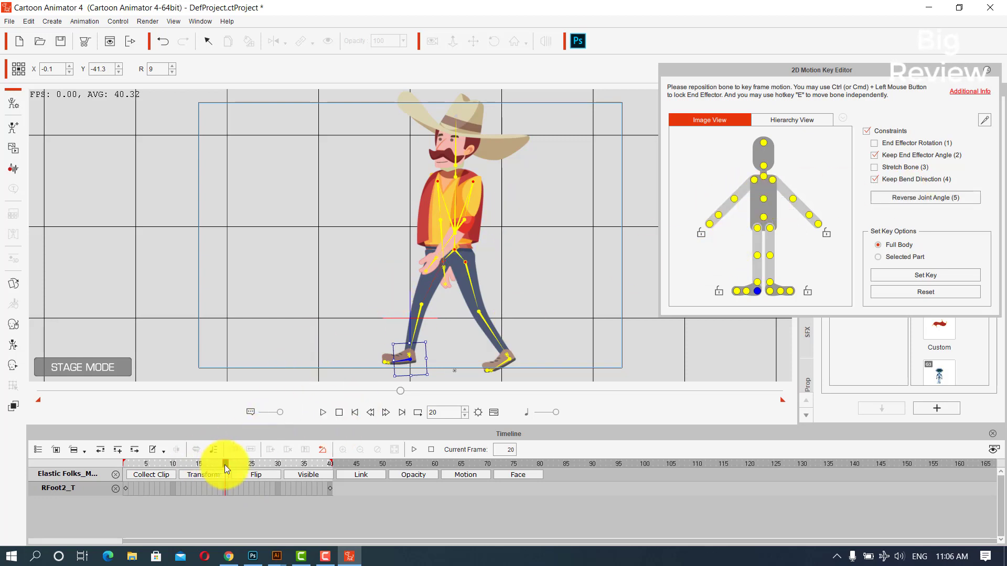
click(329, 489)
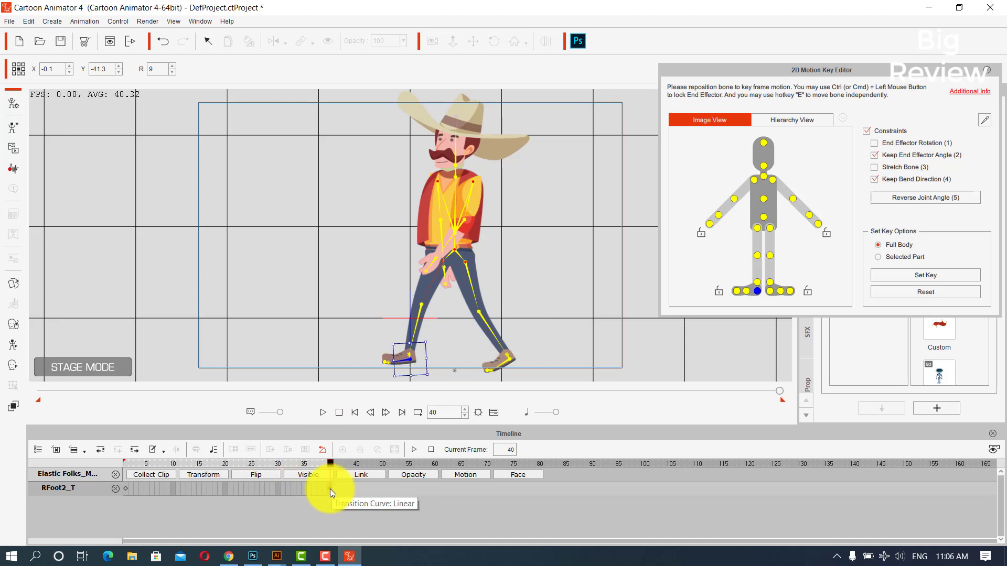
click(960, 275)
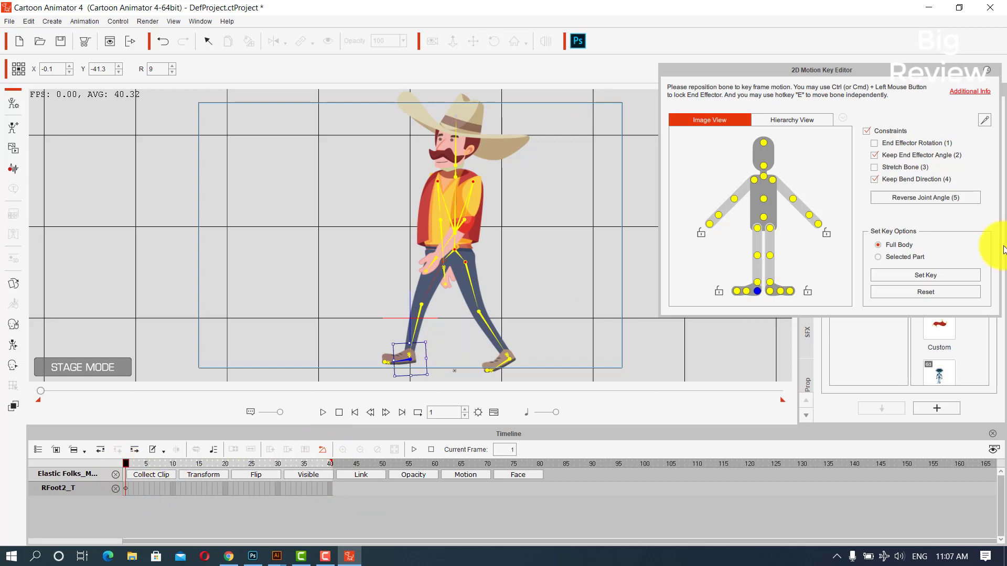
- Raise the torso slightly at frame 1, placing its bone at X 48.6, Y 94.6
click(764, 177)
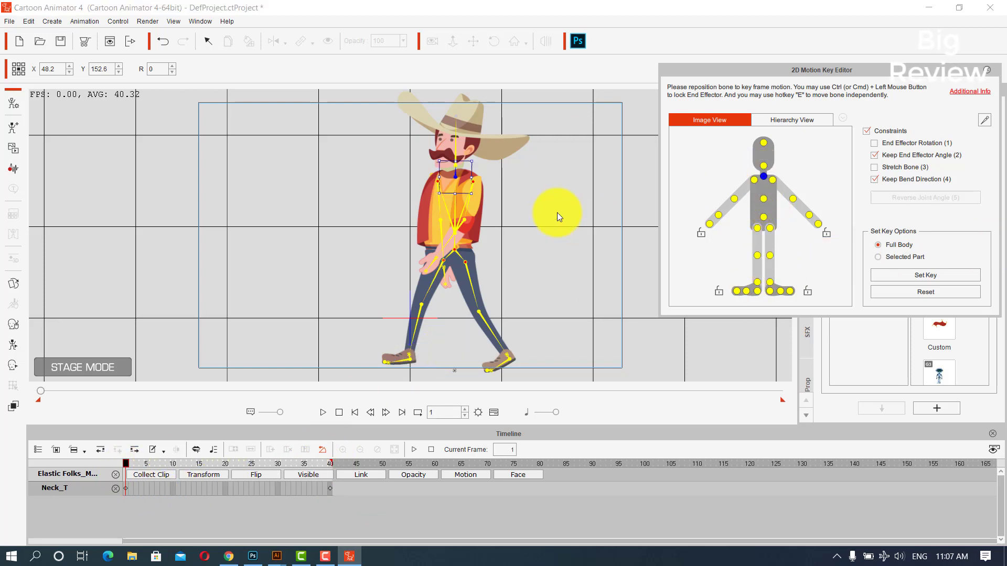
drag(458, 173, 458, 174)
click(768, 201)
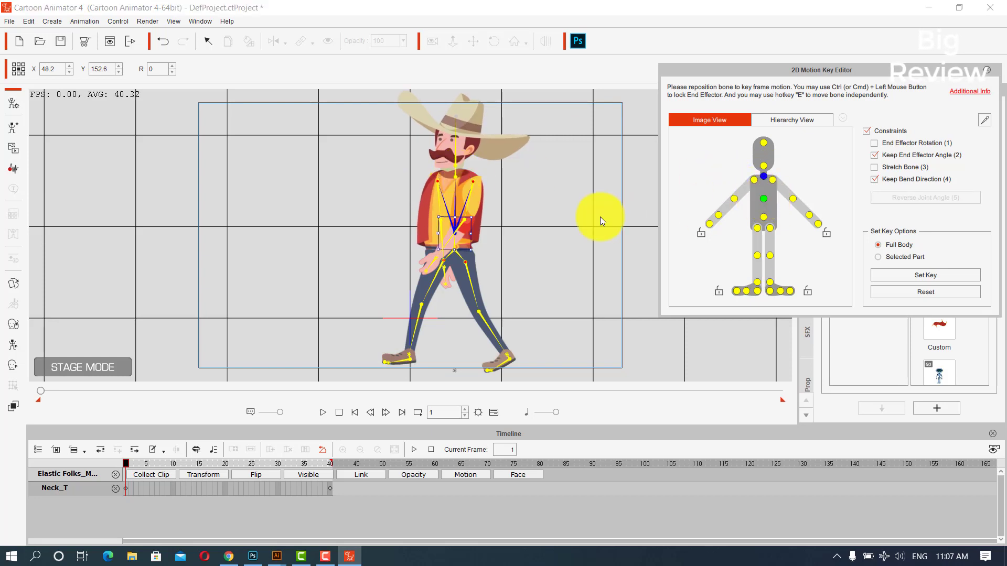
drag(458, 223, 458, 221)
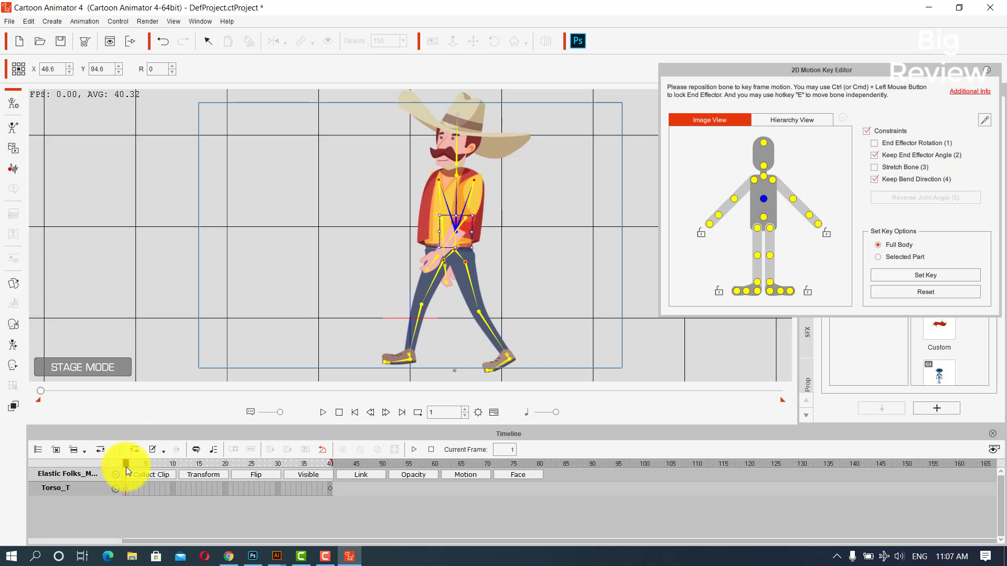
- Set a full-body key at frame 40 and lower the torso at frame 20 to X 47.5, Y 92.6
drag(126, 464, 330, 465)
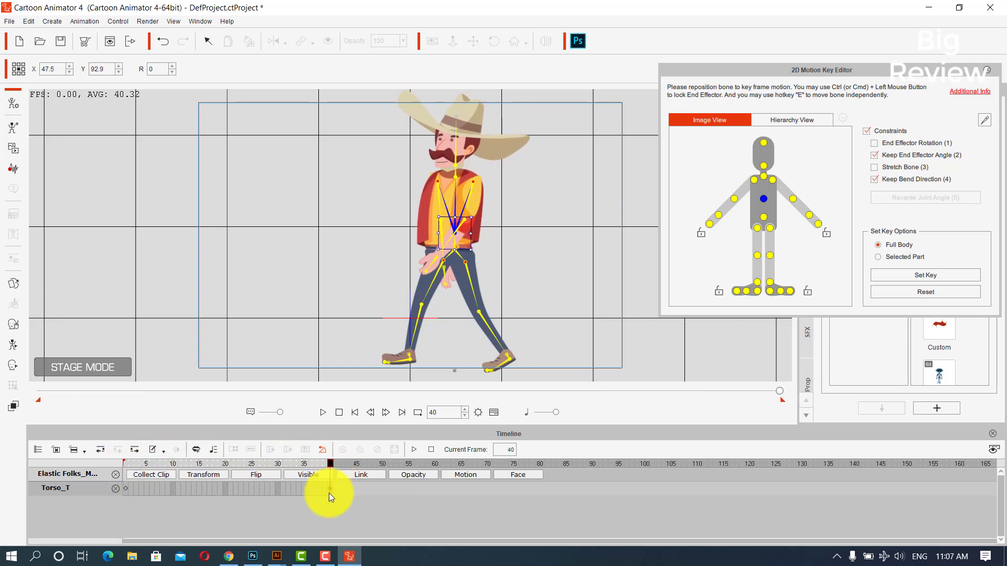
click(890, 273)
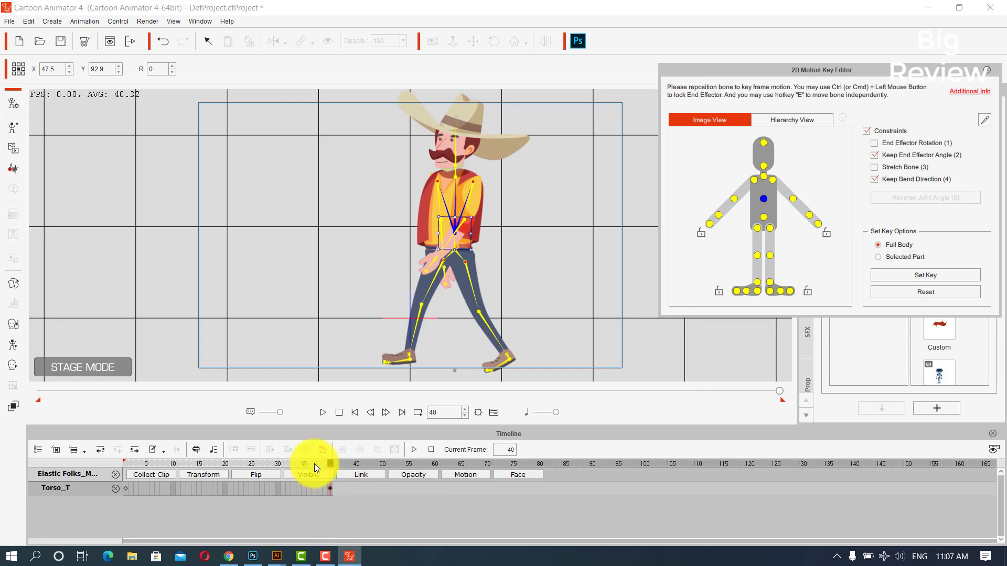
drag(330, 464, 223, 476)
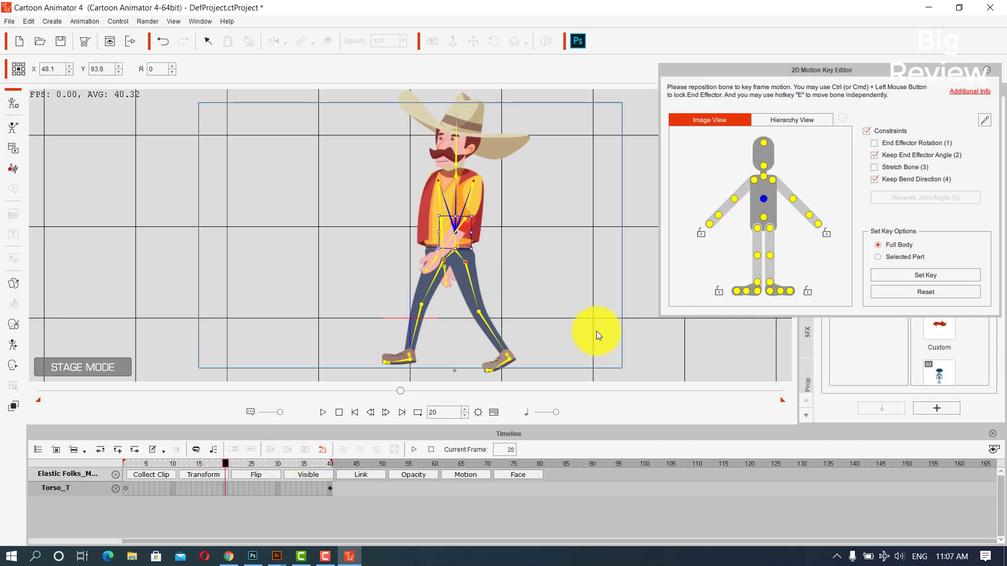
drag(461, 226, 459, 225)
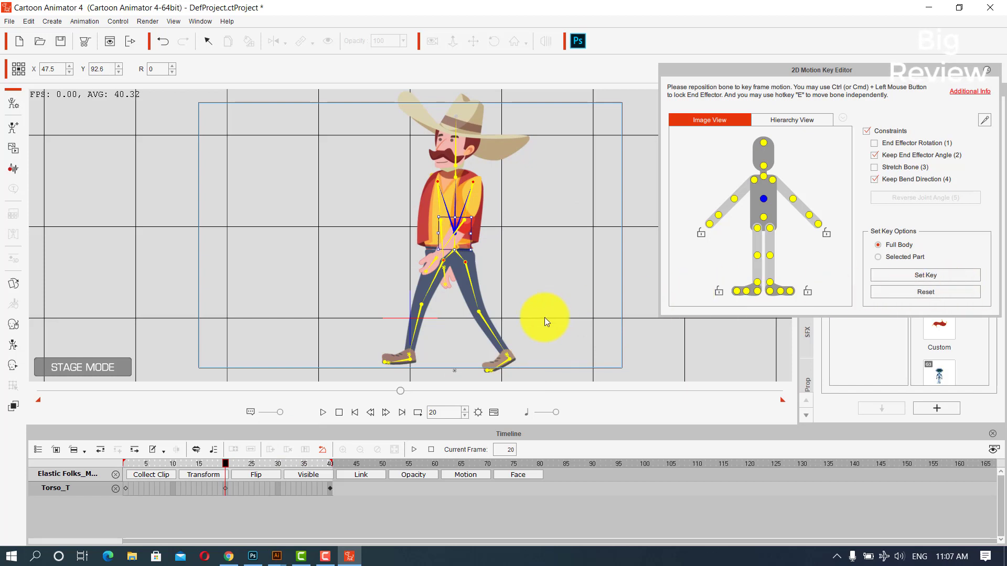
- At frame 20, swing the left arm back to 18° and the right arm forward to 353°
click(773, 181)
drag(501, 198, 514, 191)
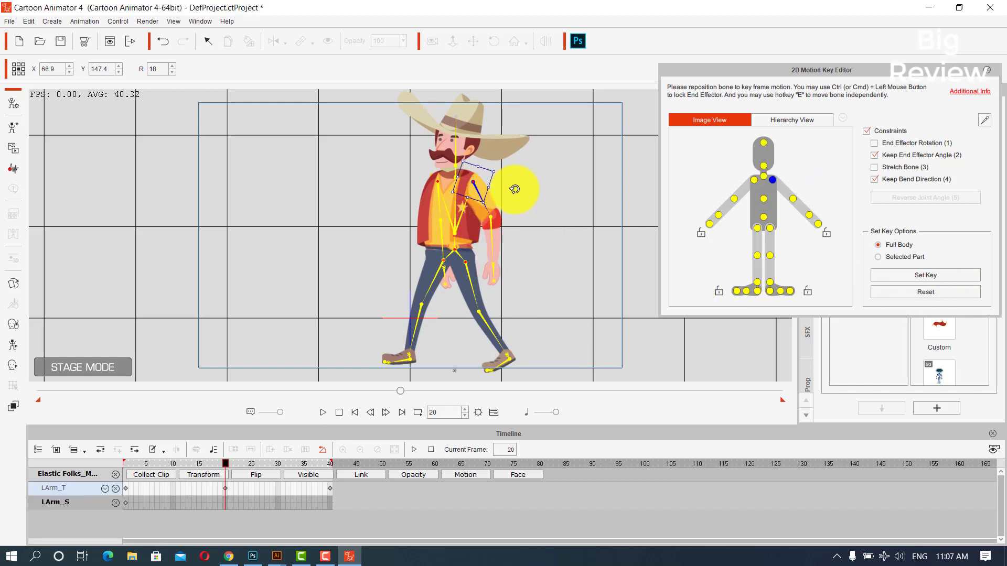
click(754, 180)
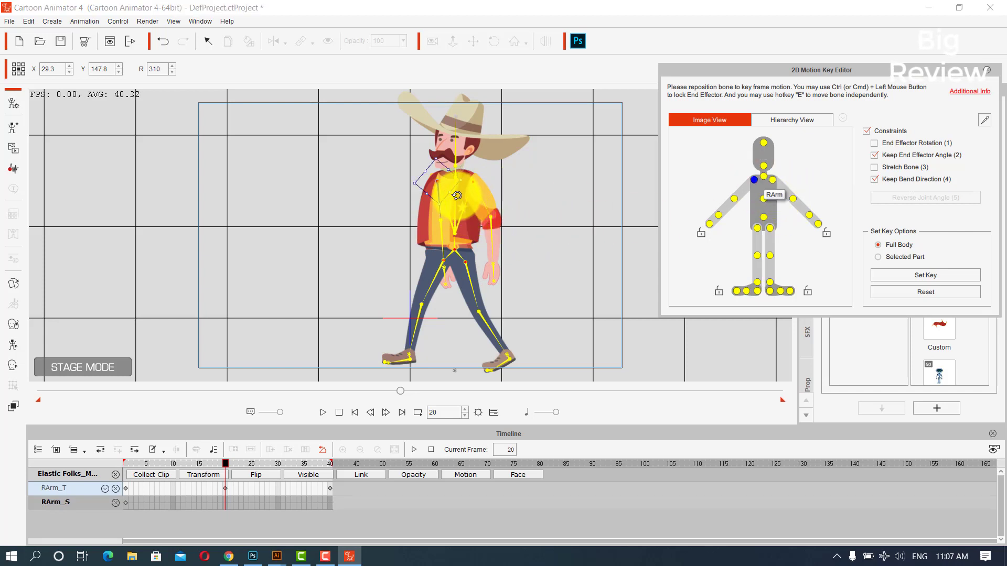
drag(452, 221, 416, 198)
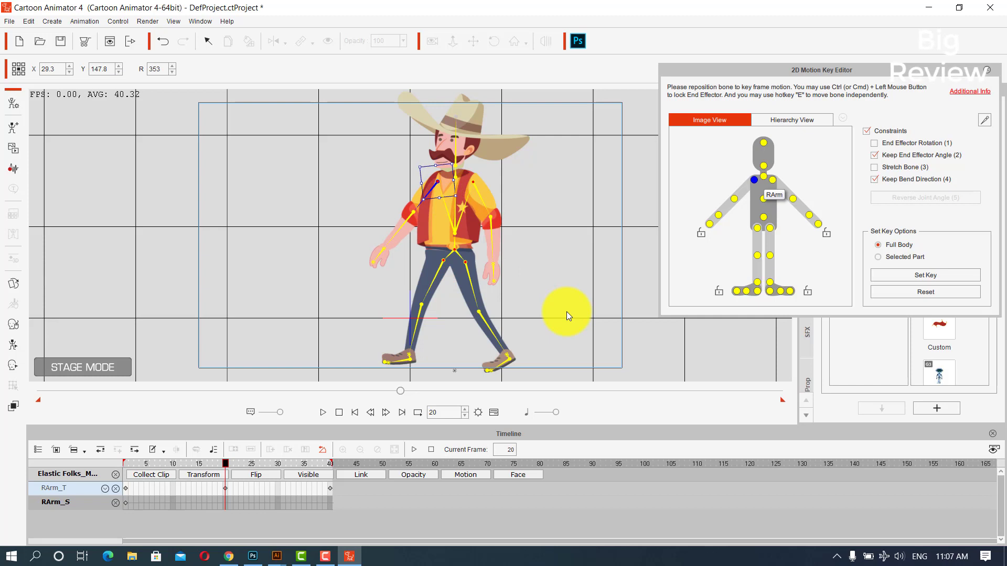
- Swap the leg positions at frame 20, swinging the left thigh forward and the right thigh back to 337°
click(769, 228)
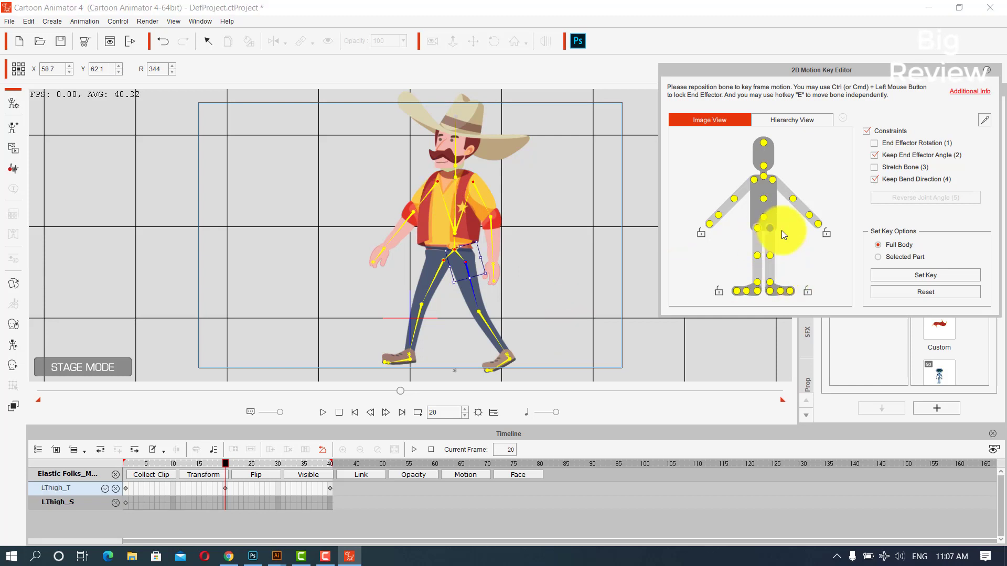
drag(473, 253, 499, 270)
click(758, 228)
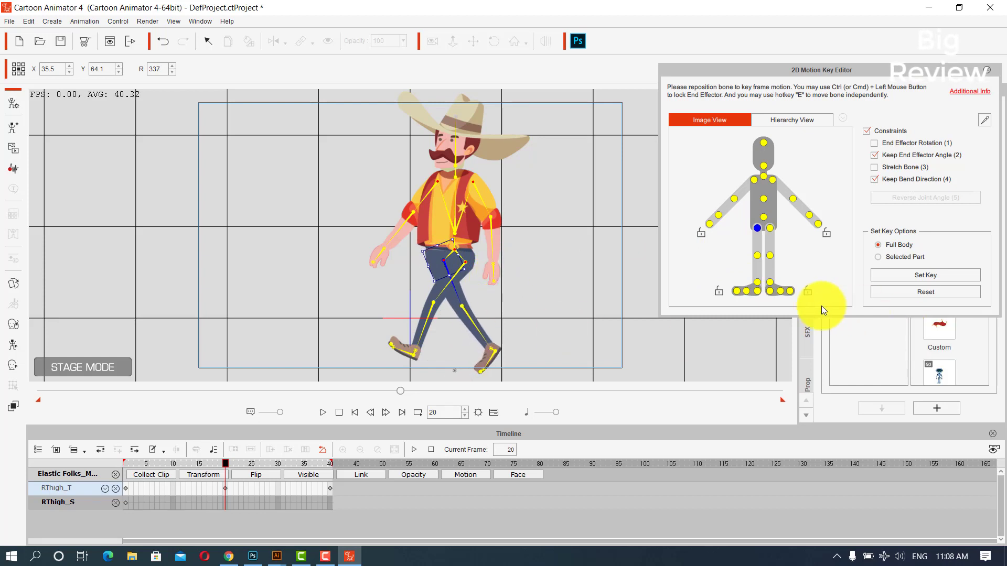
- Pose the trailing right foot at frame 20, rotating the ankle bone to 350° and angling the toe and foot bones to suit
click(758, 283)
mouse_move(507, 361)
mouse_down()
mouse_move(498, 359)
mouse_move(517, 353)
mouse_up()
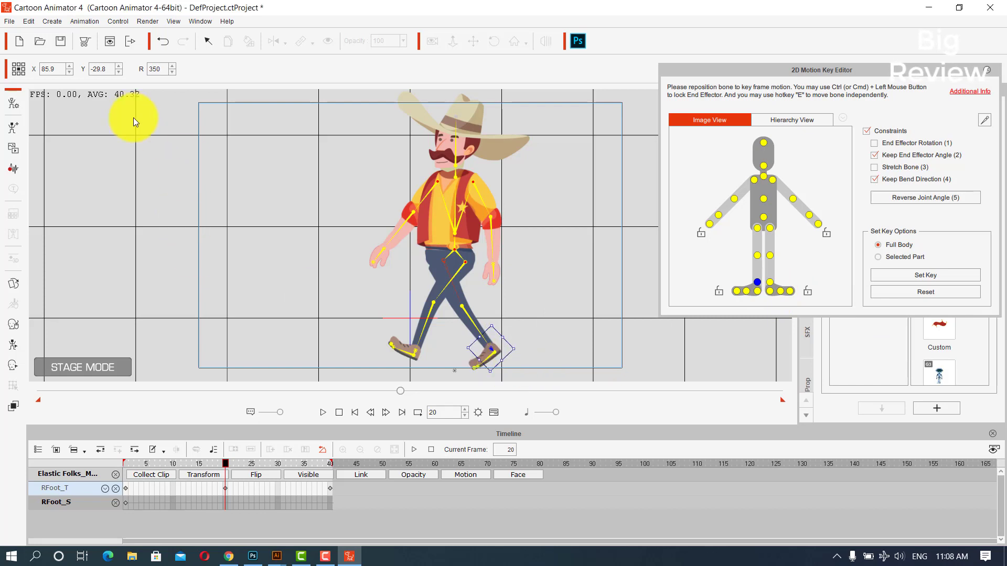
click(746, 291)
drag(487, 375, 506, 372)
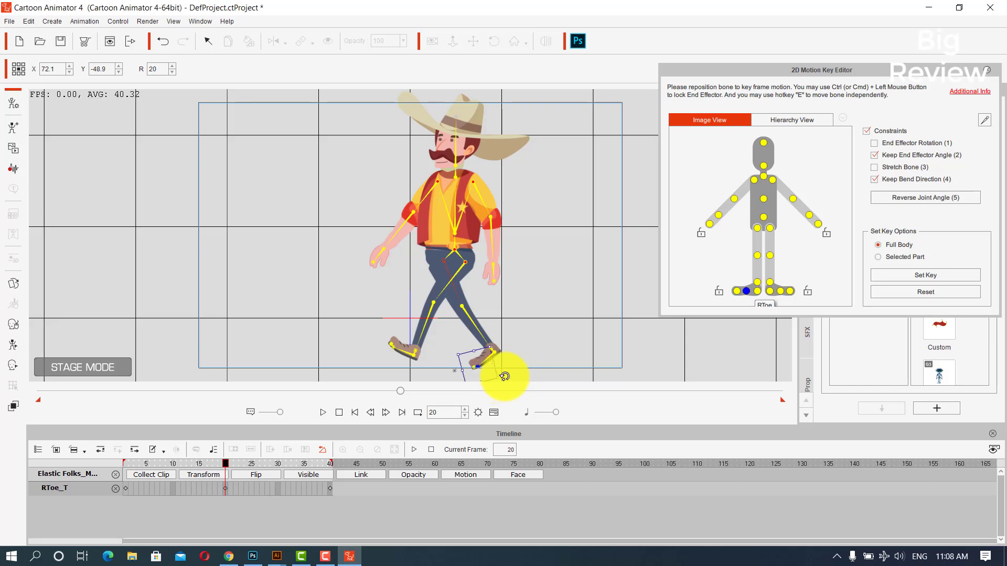
click(757, 291)
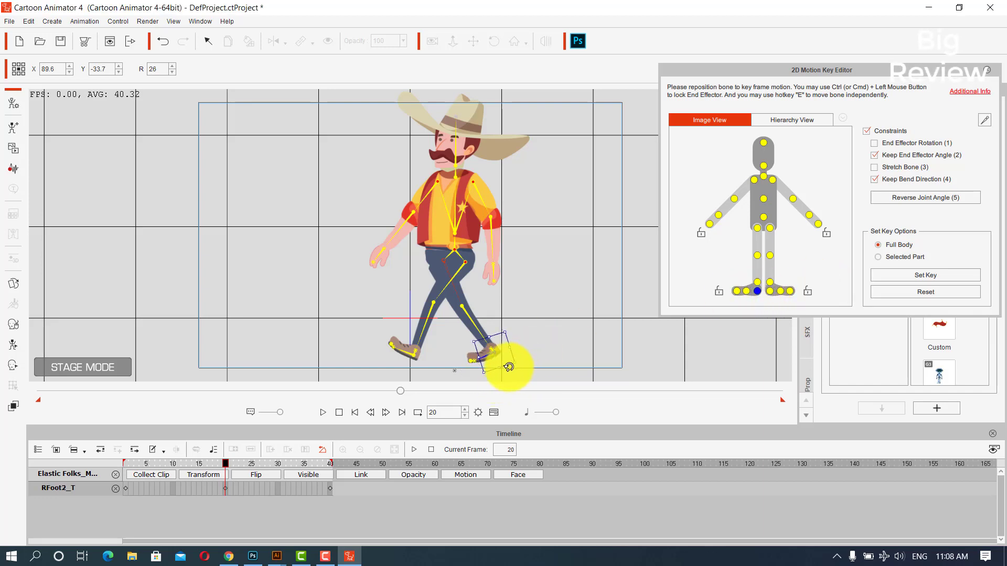
drag(509, 367, 515, 366)
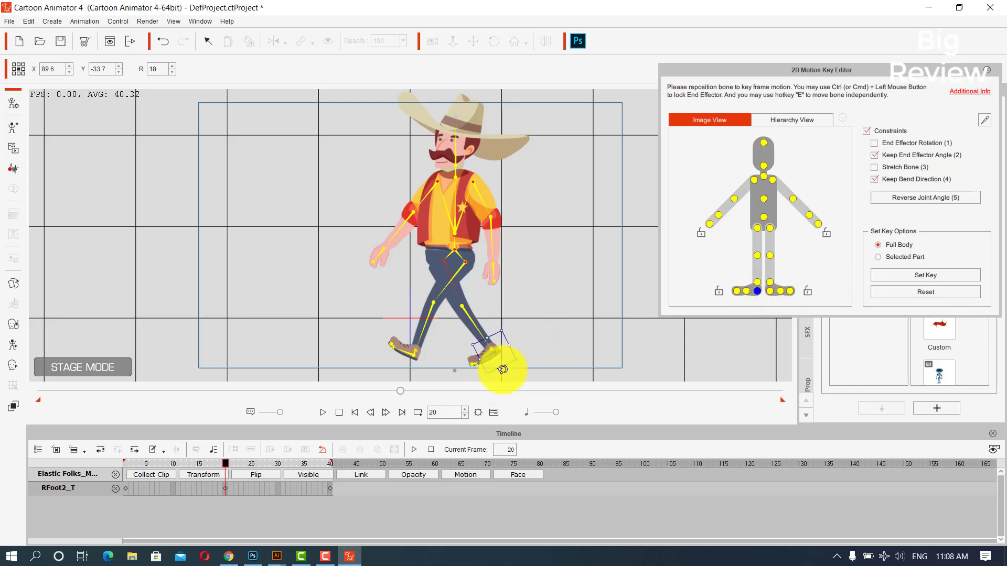
- Level the leading left foot at frame 20, adjusting its toe and rotating its foot bone to 340°
click(781, 290)
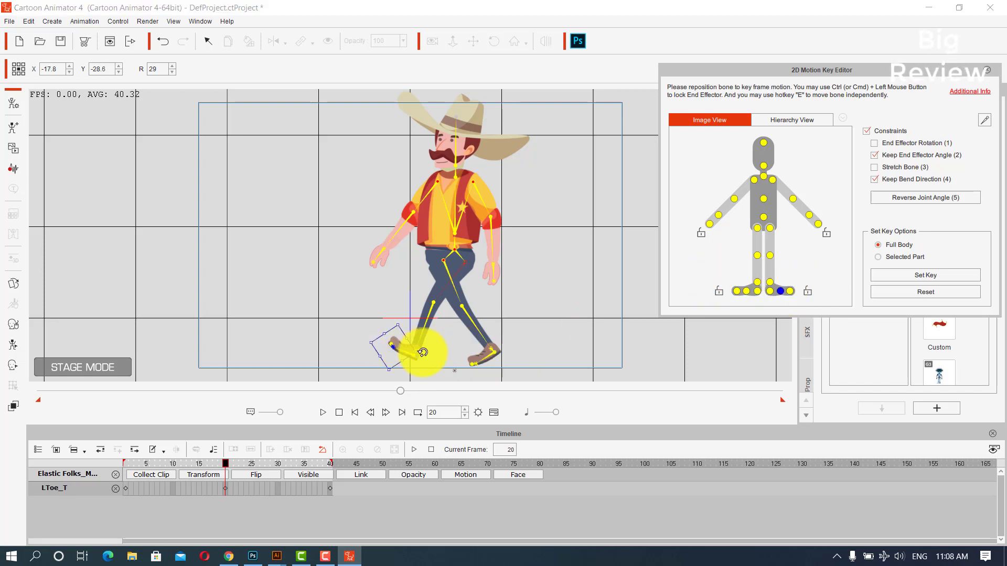
click(769, 292)
drag(439, 344, 434, 336)
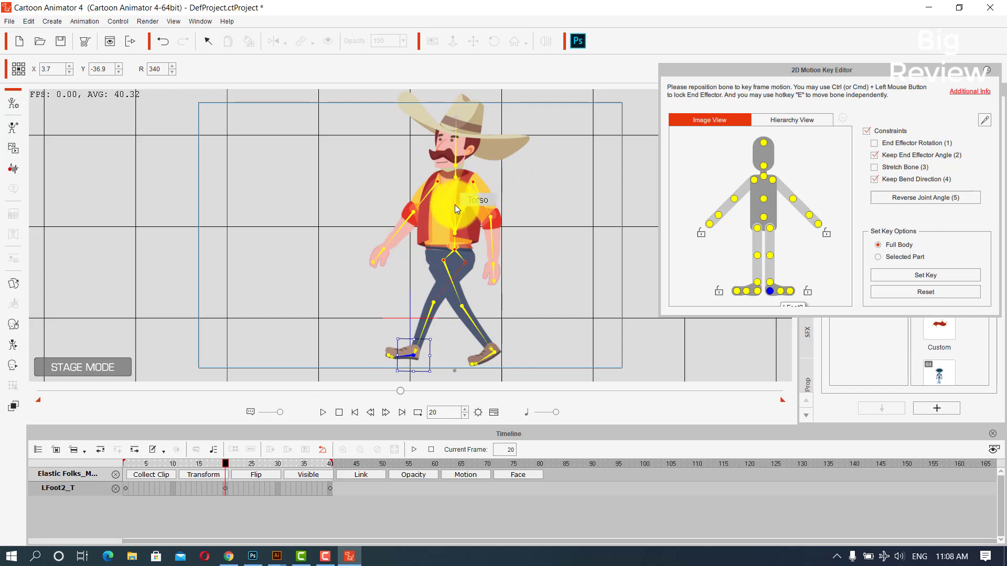
- Tilt the head slightly to 357° at frame 1 and to 1° at frame 40
drag(225, 461, 130, 455)
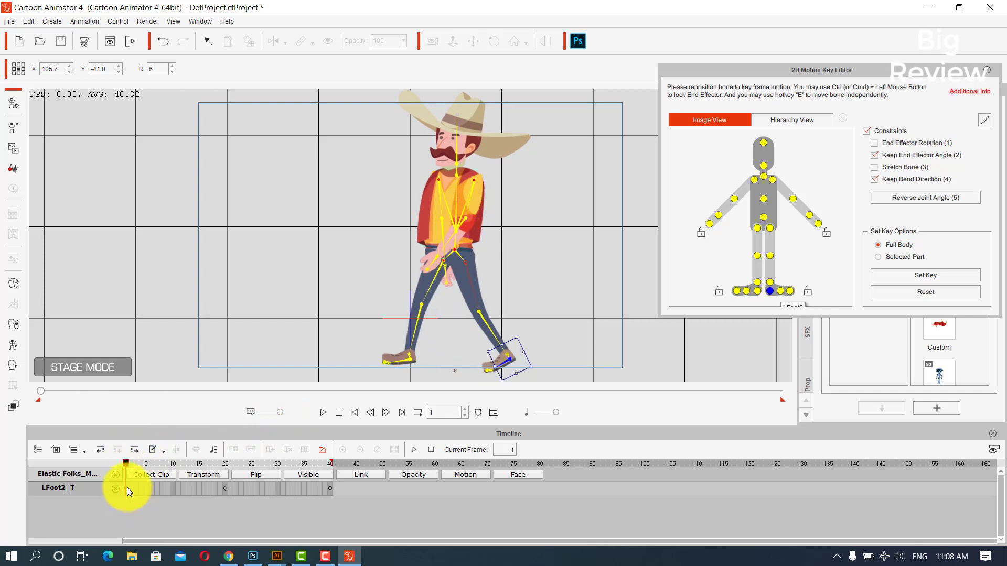
click(763, 167)
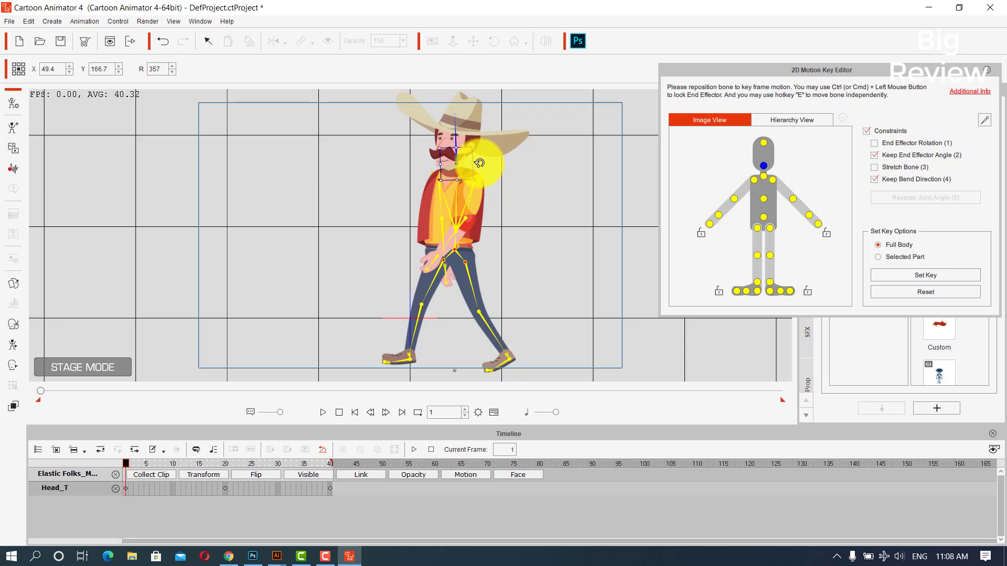
drag(126, 465, 331, 464)
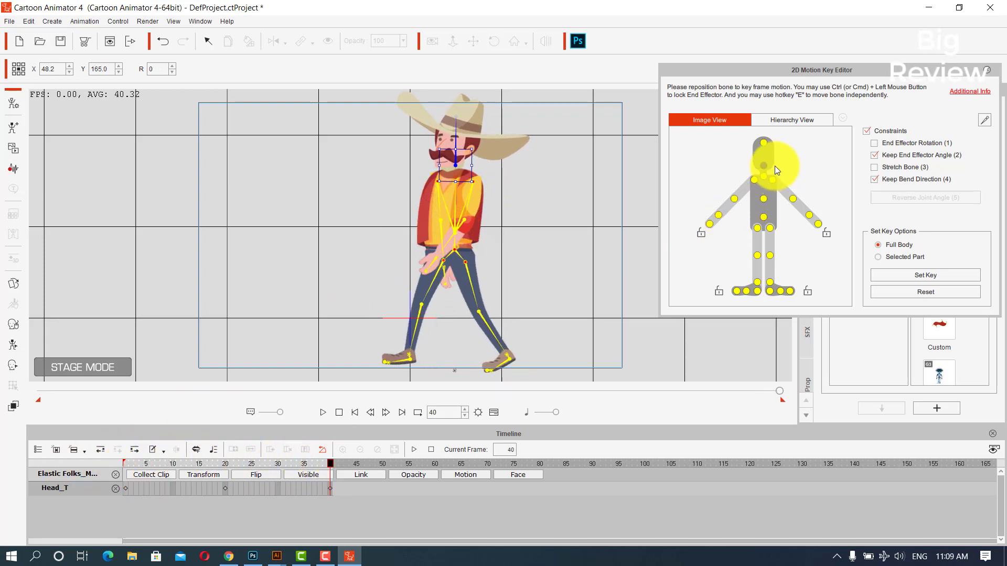
drag(475, 148, 473, 149)
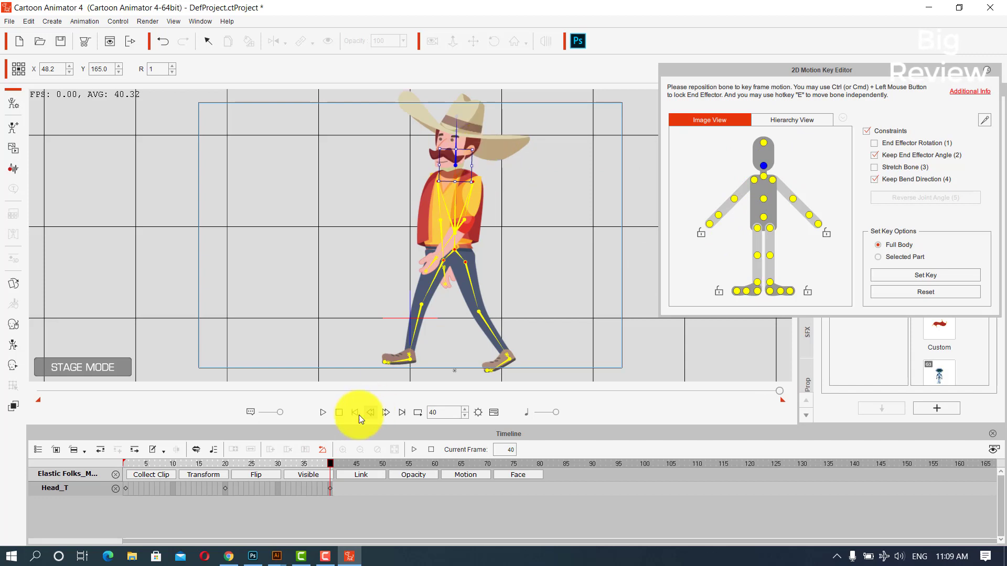
drag(331, 464, 225, 465)
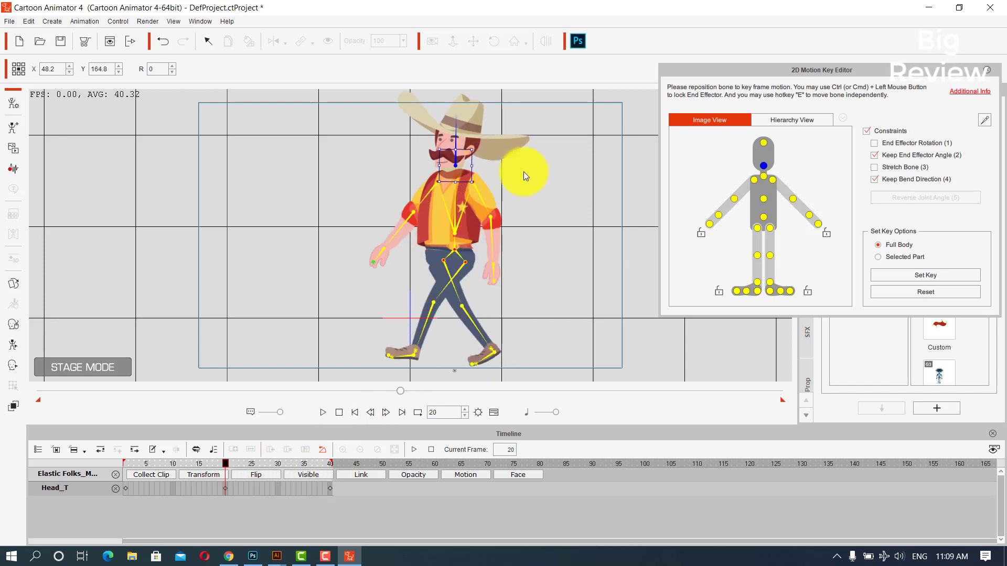
- Play the walk from the first frame with looping enabled, then pause and go to frame 40
drag(225, 459, 110, 474)
key(space)
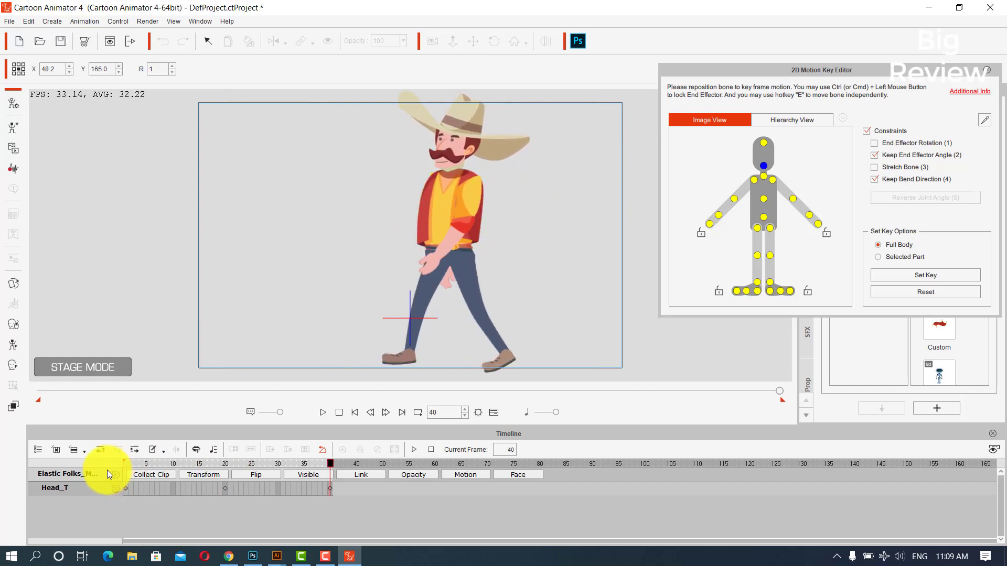
click(417, 412)
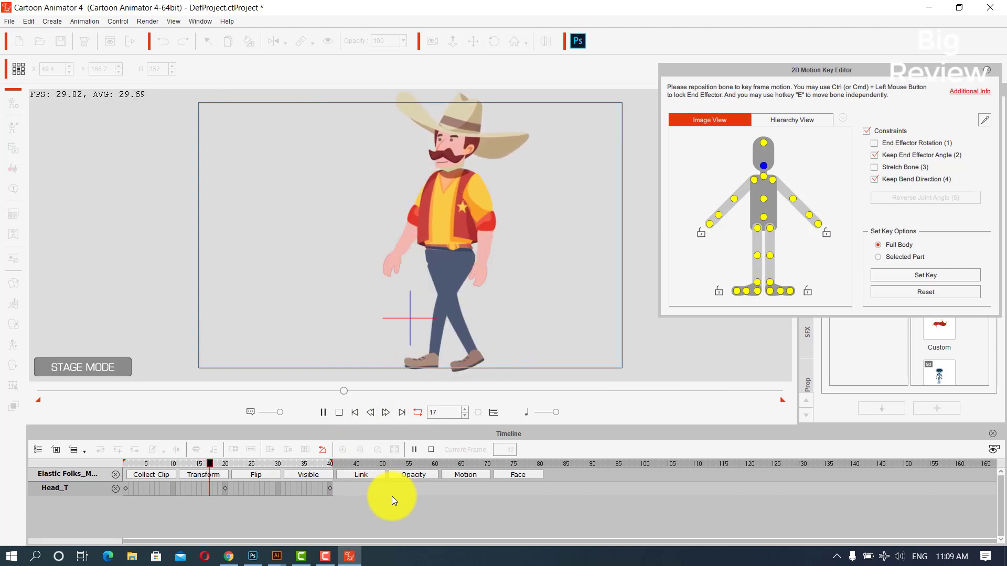
key(space)
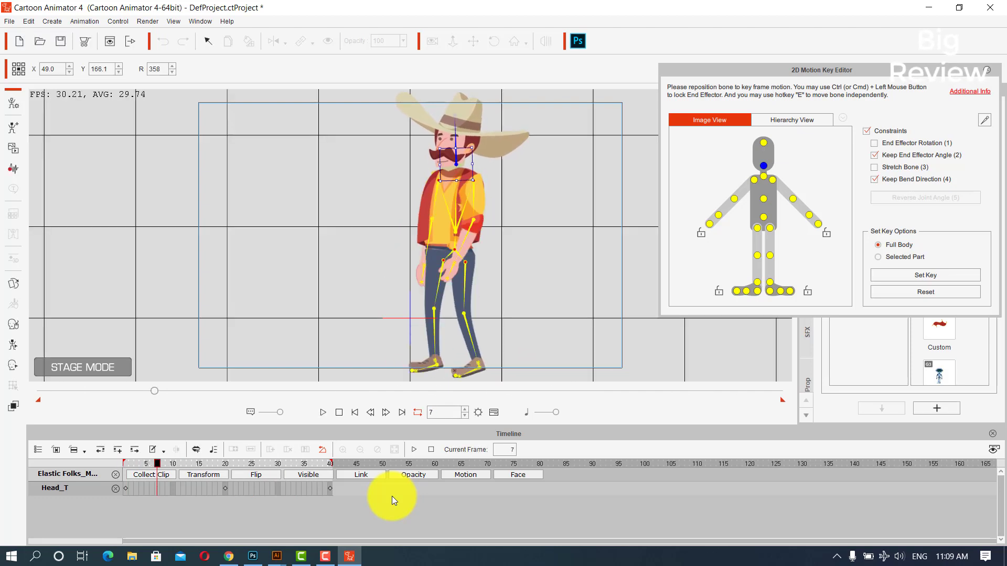
click(329, 488)
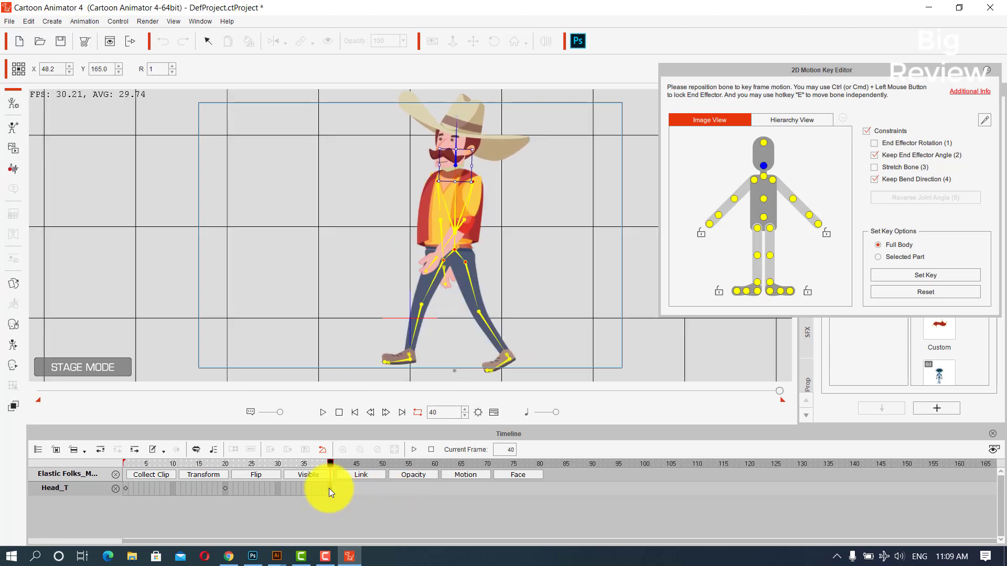
- Replace the head's key at frame 40 with a copy of its frame 1 key, and play the walk loop
key(Delete)
key(space)
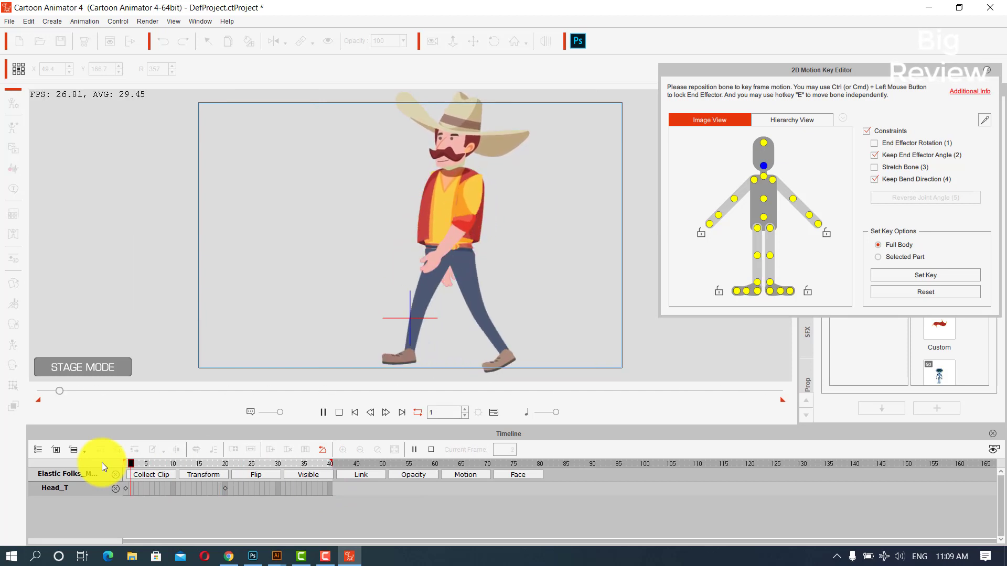
key(space)
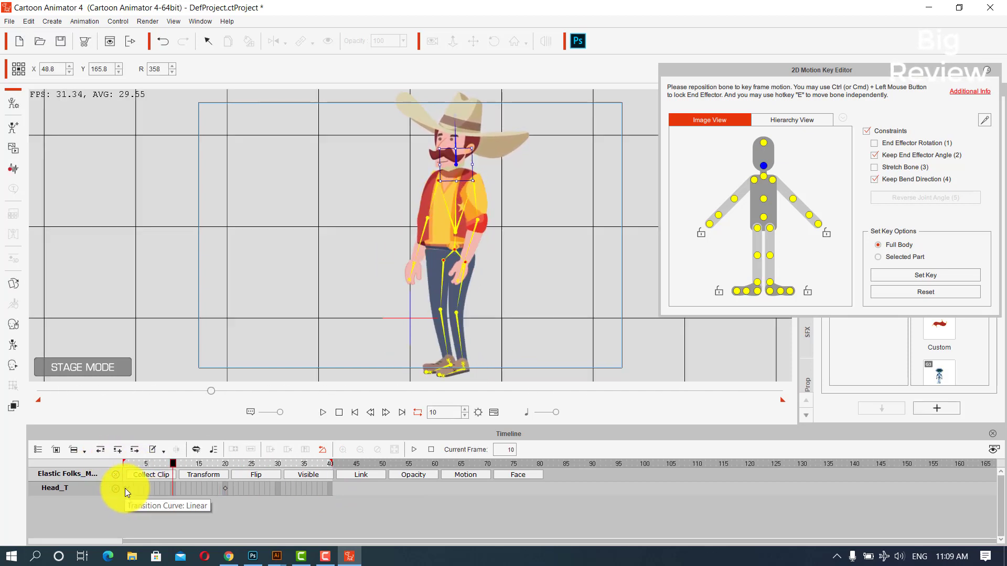
click(125, 489)
drag(127, 467, 358, 477)
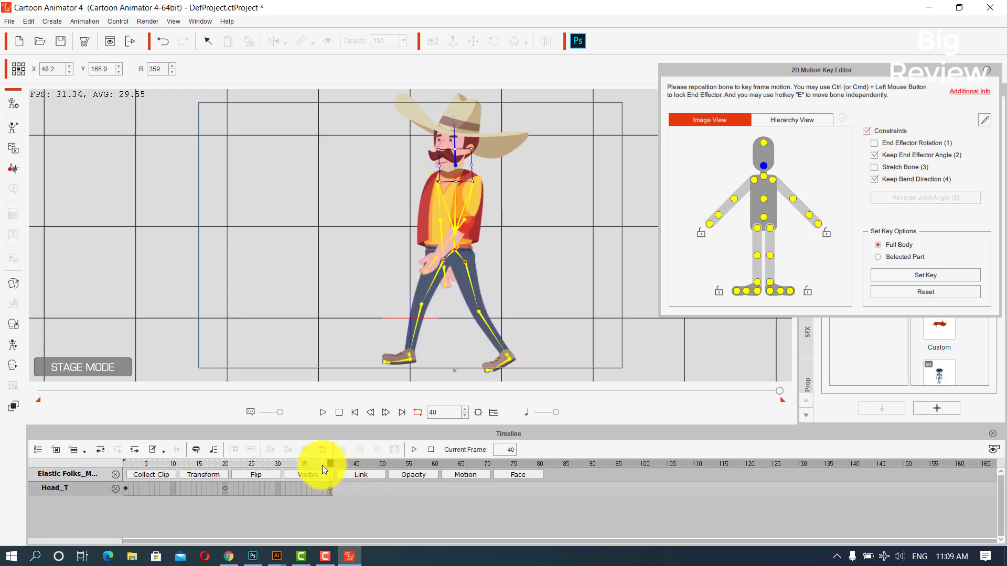
key(space)
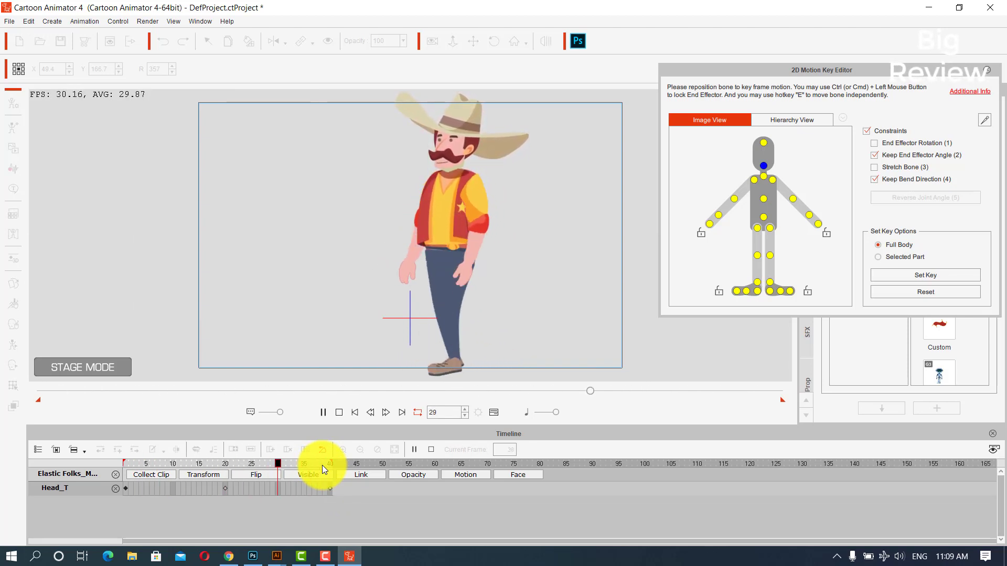
key(space)
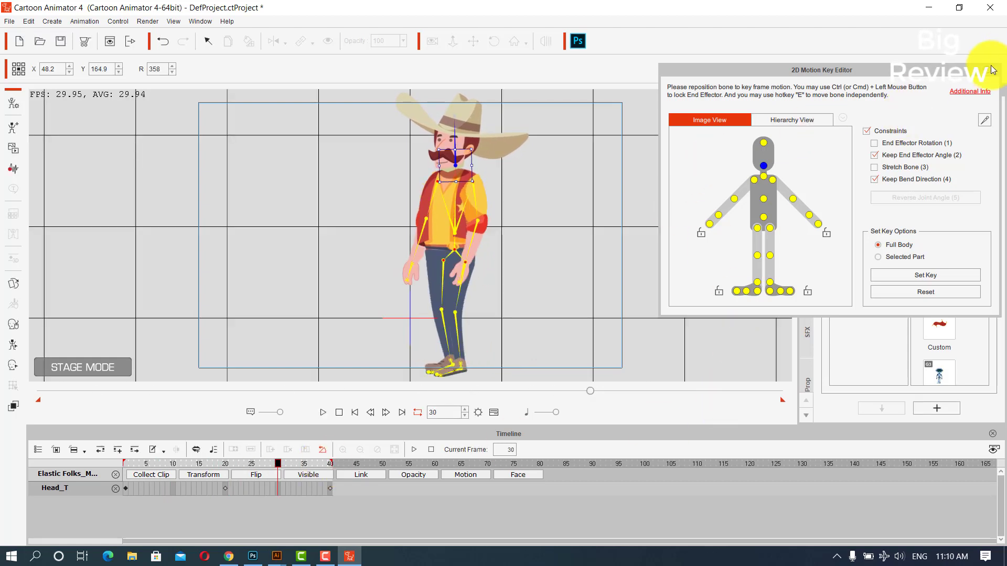
- Close the 2D Motion Key Editor, collect a clip covering frames 1 to 40, and add it to the Action Menu as Walk
click(992, 70)
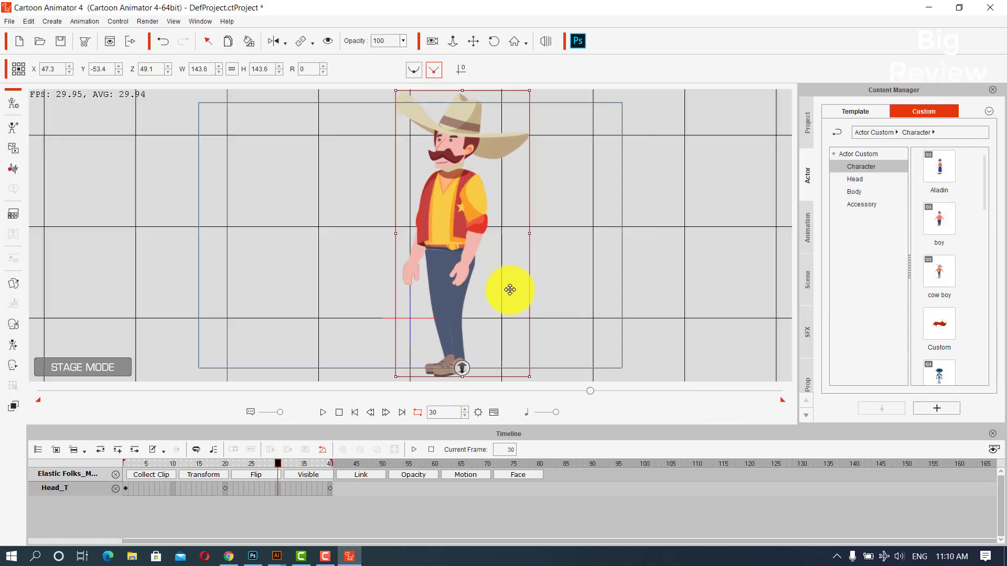
click(152, 475)
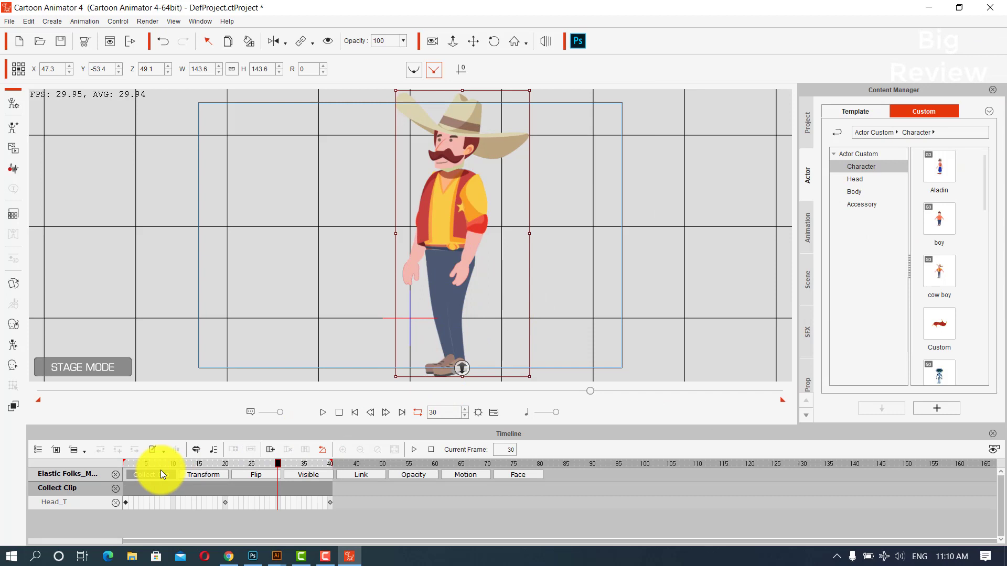
click(125, 490)
right_click(314, 485)
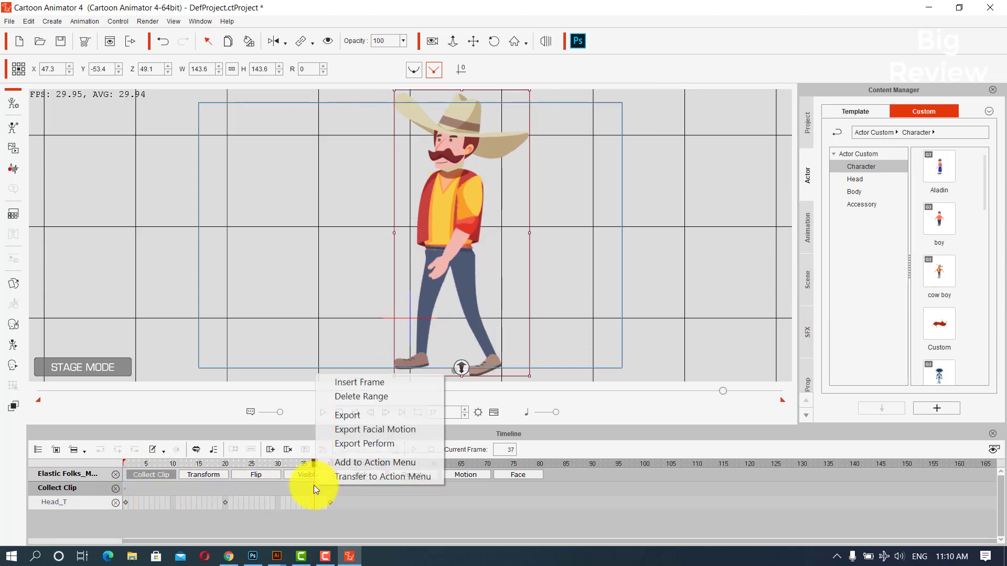
click(386, 461)
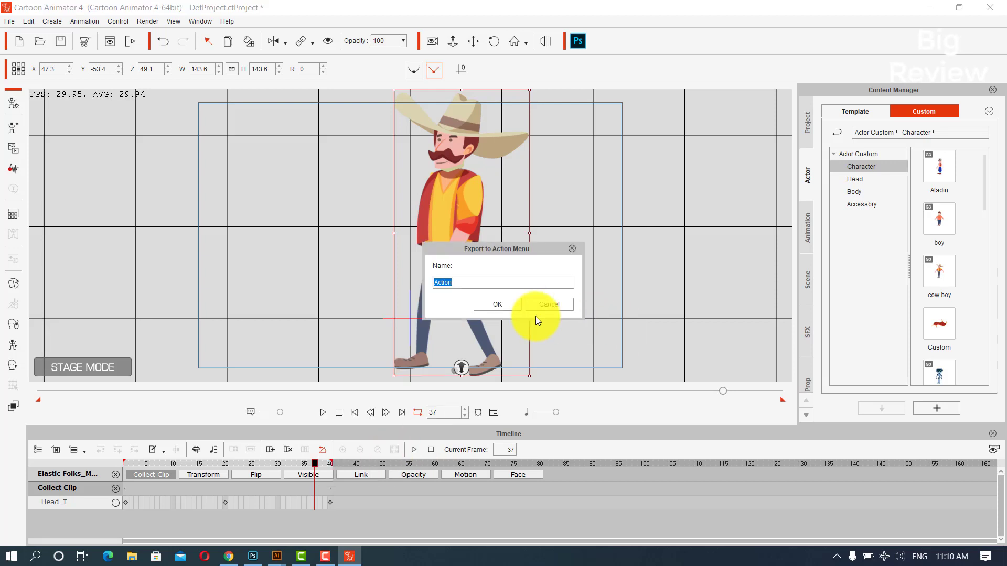
text(Walk)
key(Return)
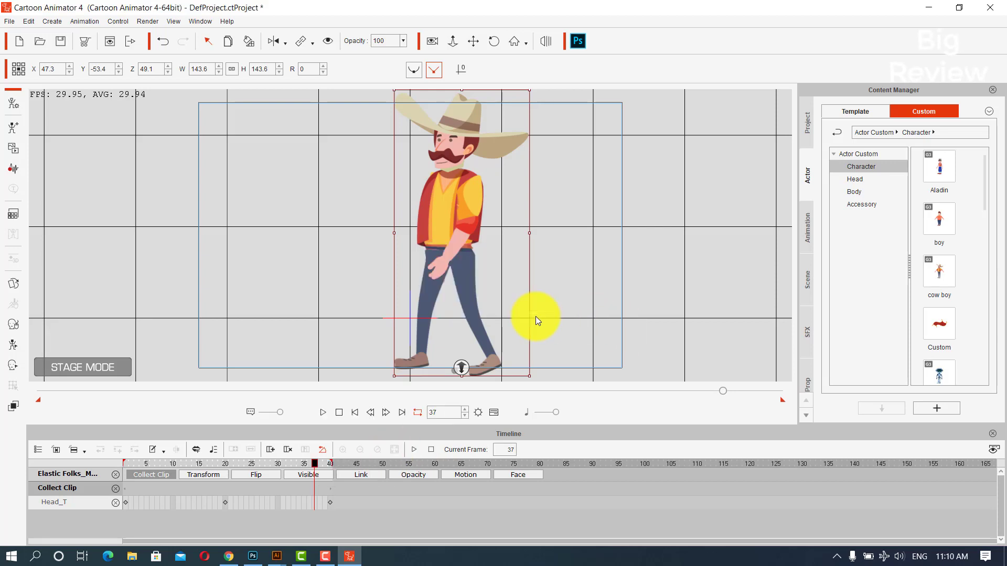
- Collect the clip from frame 1 to 40 again and try to export it as a motion file
click(126, 490)
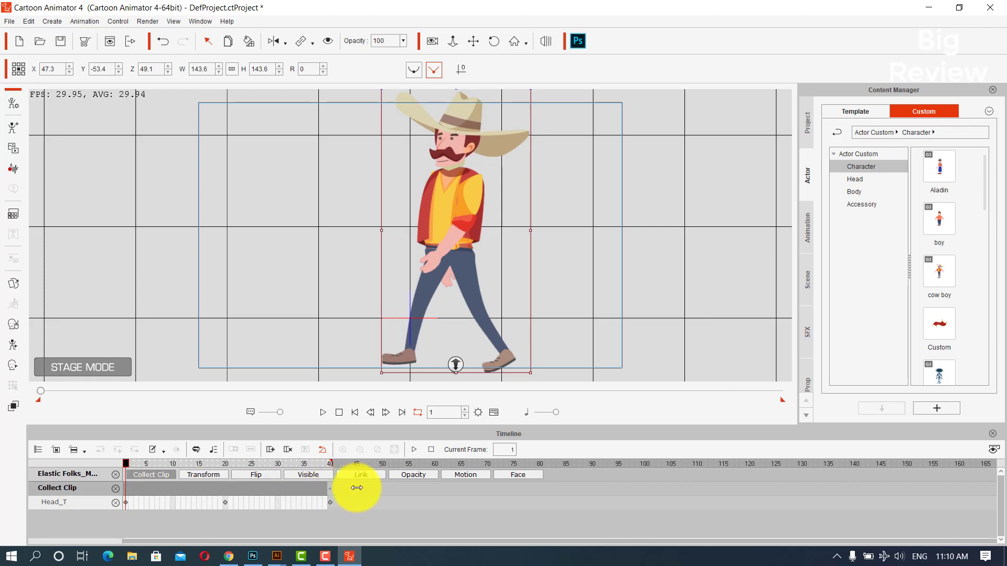
click(294, 493)
right_click(295, 493)
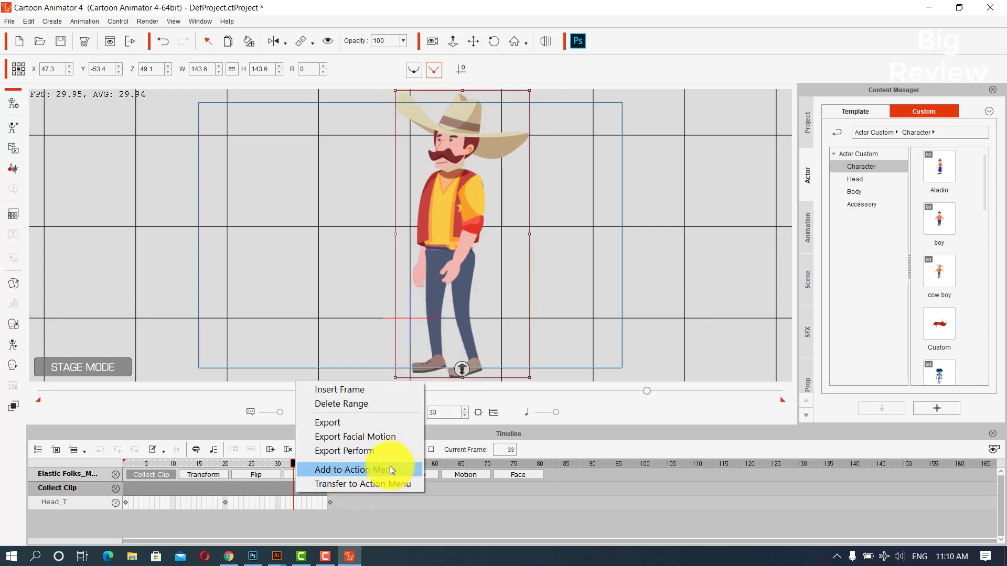
click(341, 426)
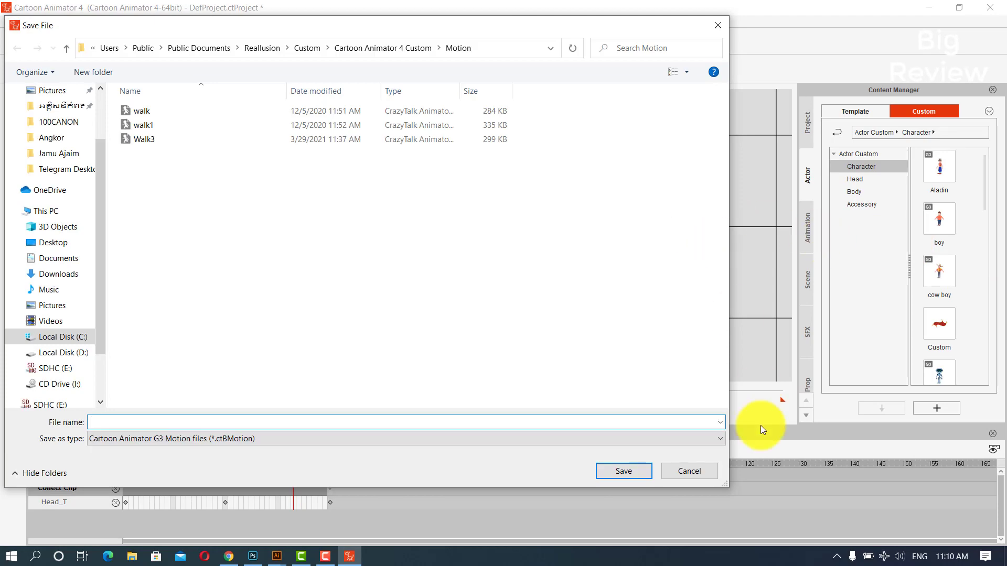
click(700, 470)
- Add the collected walk clip to the custom Motion category of the Animation library
click(866, 112)
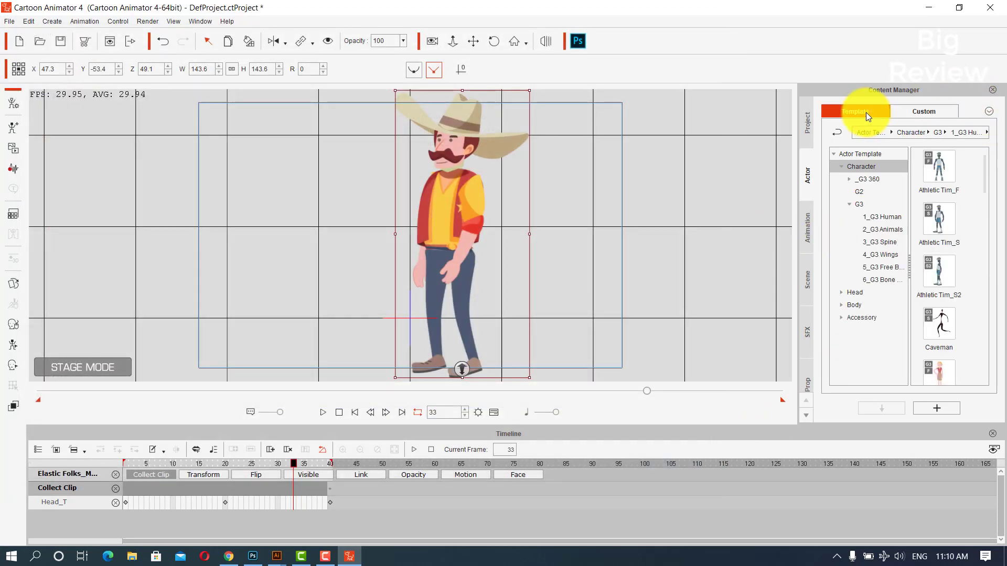
click(936, 115)
click(807, 376)
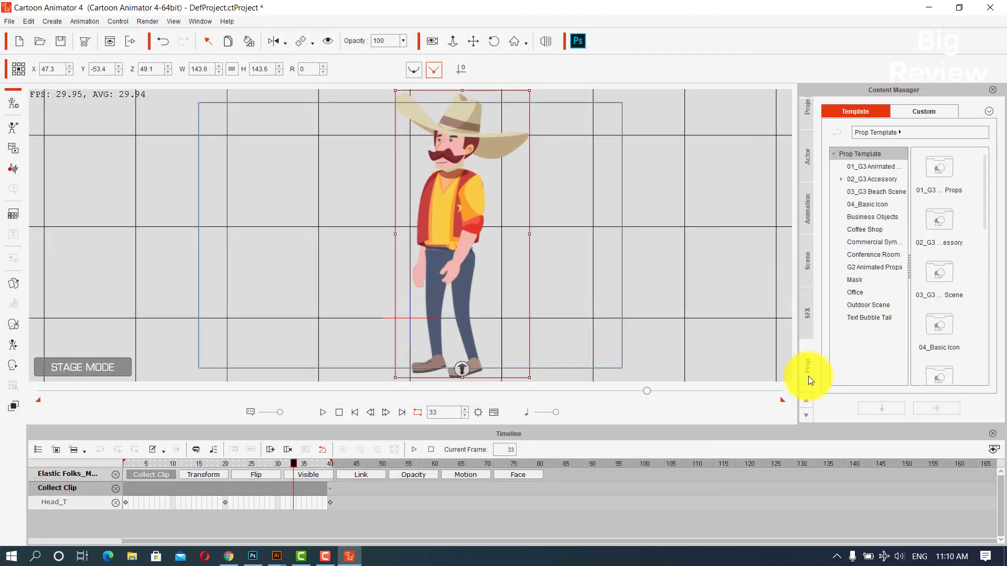
click(808, 215)
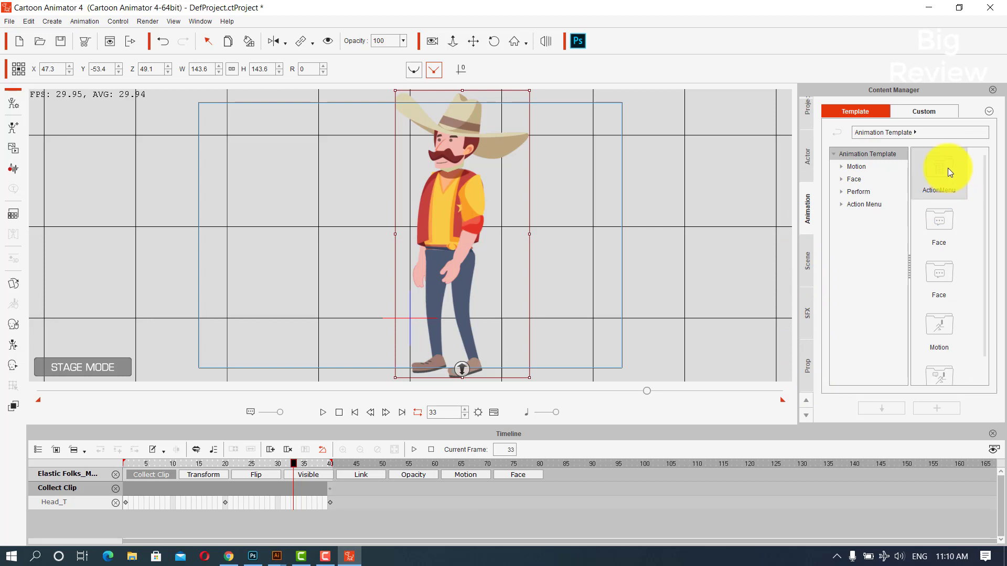
click(935, 116)
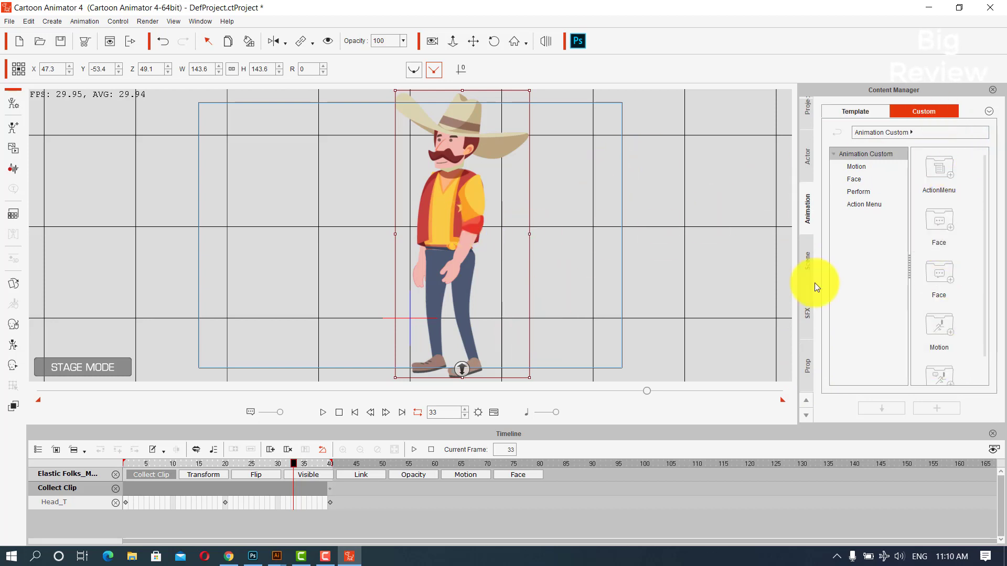
click(865, 168)
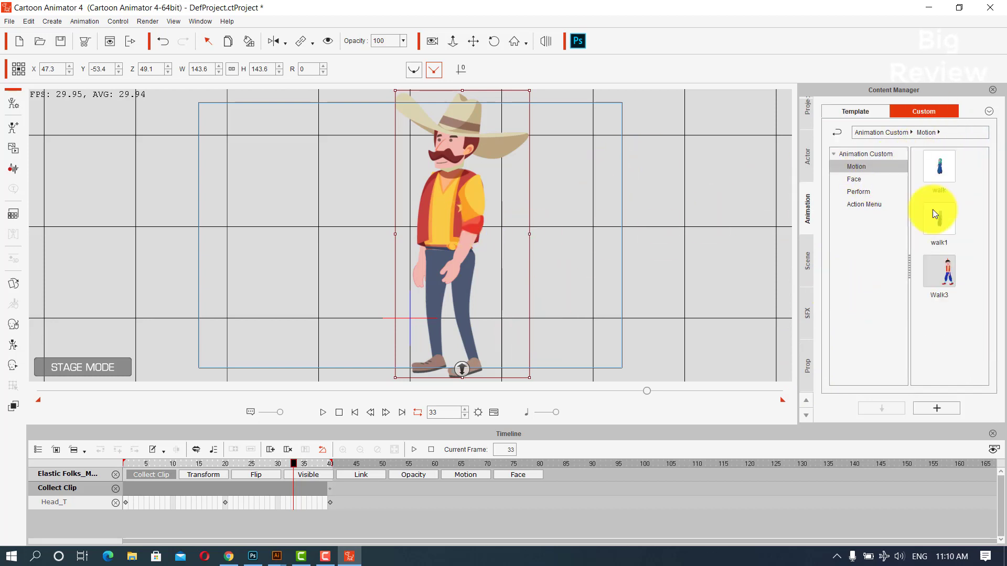
click(940, 408)
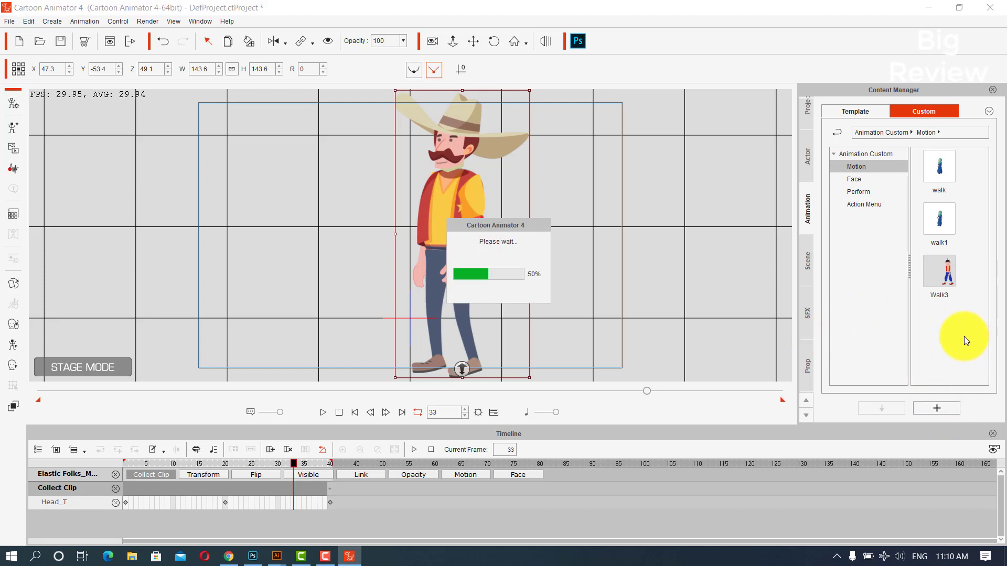
- Capture a new thumbnail for the added custom motion and rename it walkboy
right_click(949, 167)
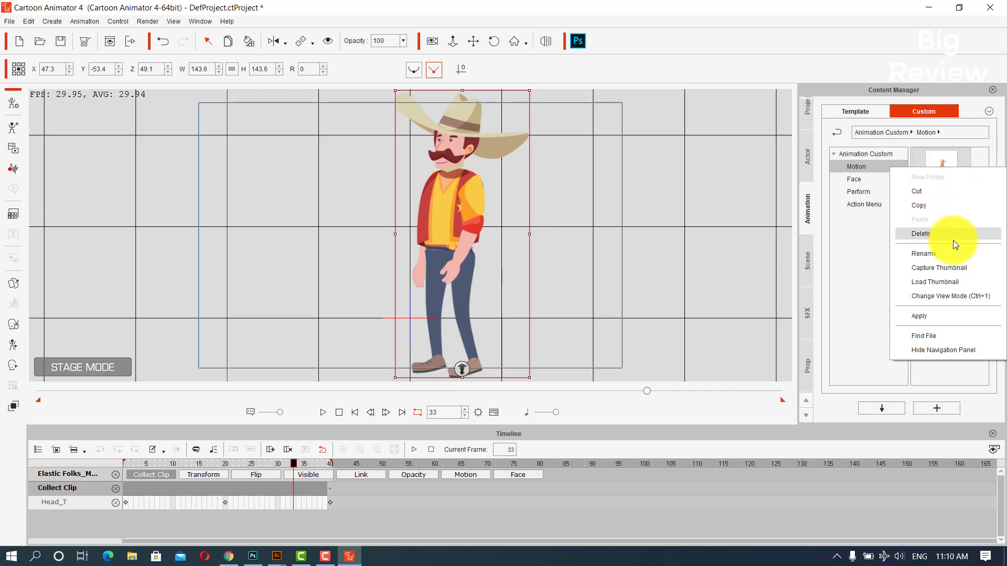
click(939, 269)
right_click(946, 169)
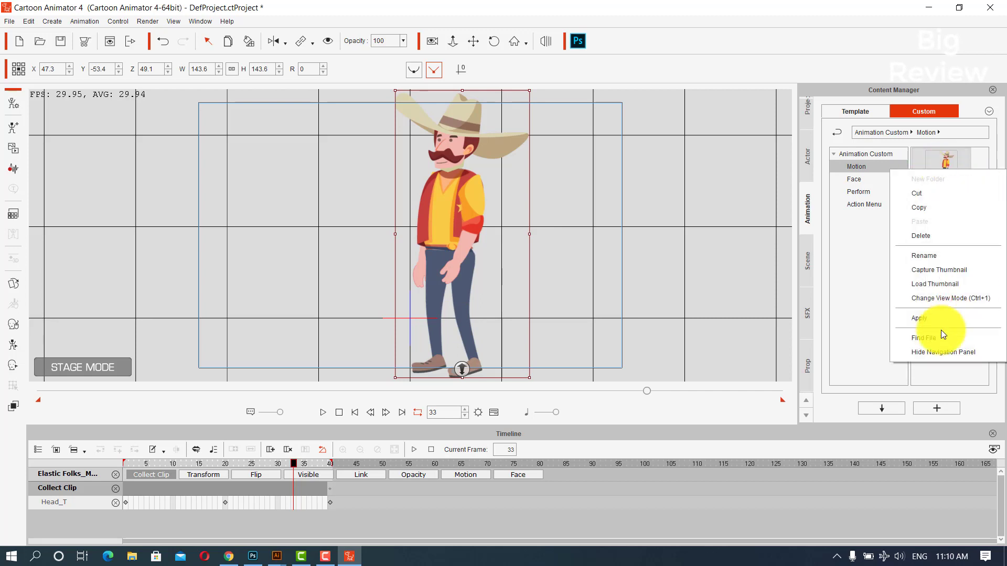
click(929, 258)
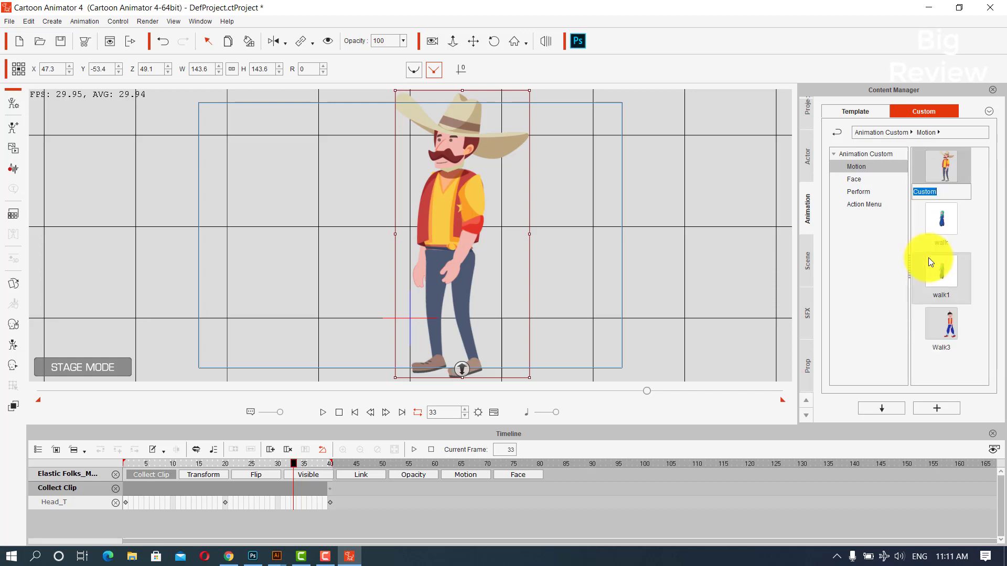
text(walkboy)
key(Return)
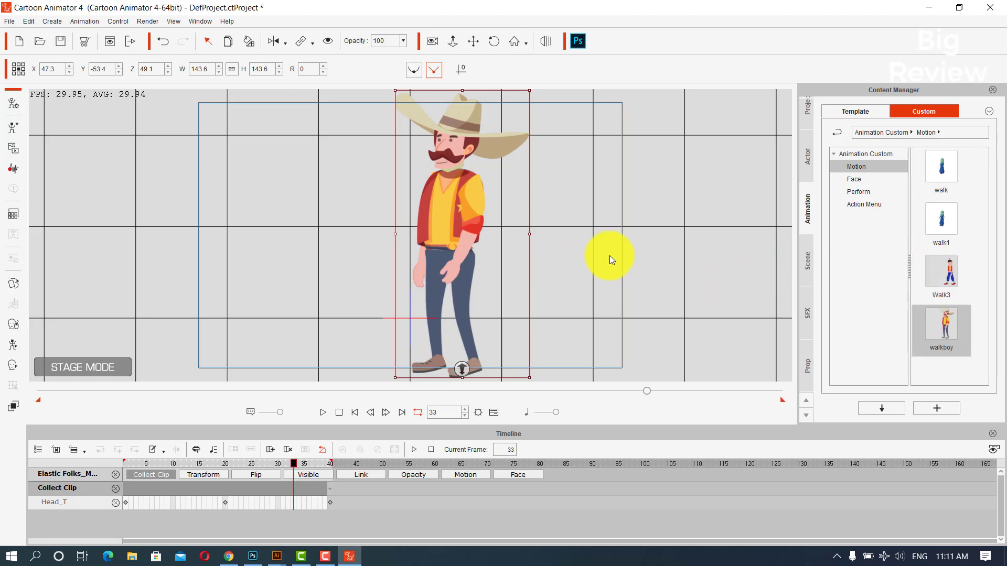
click(586, 240)
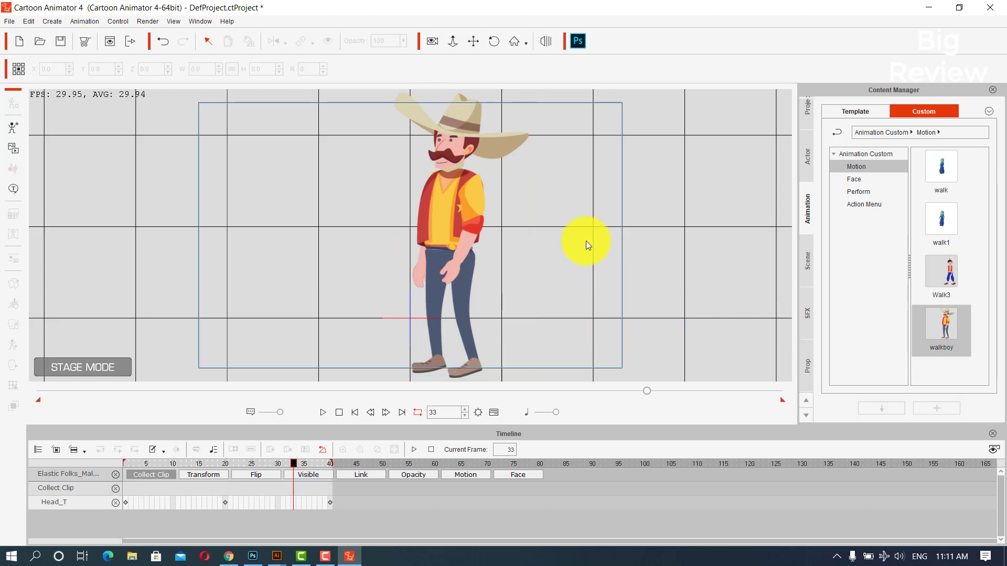
click(464, 231)
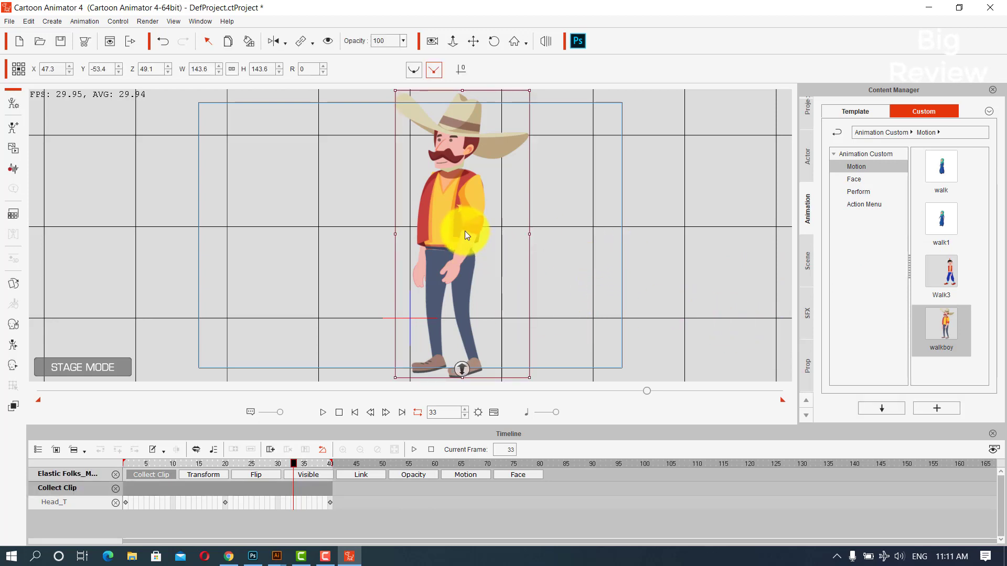